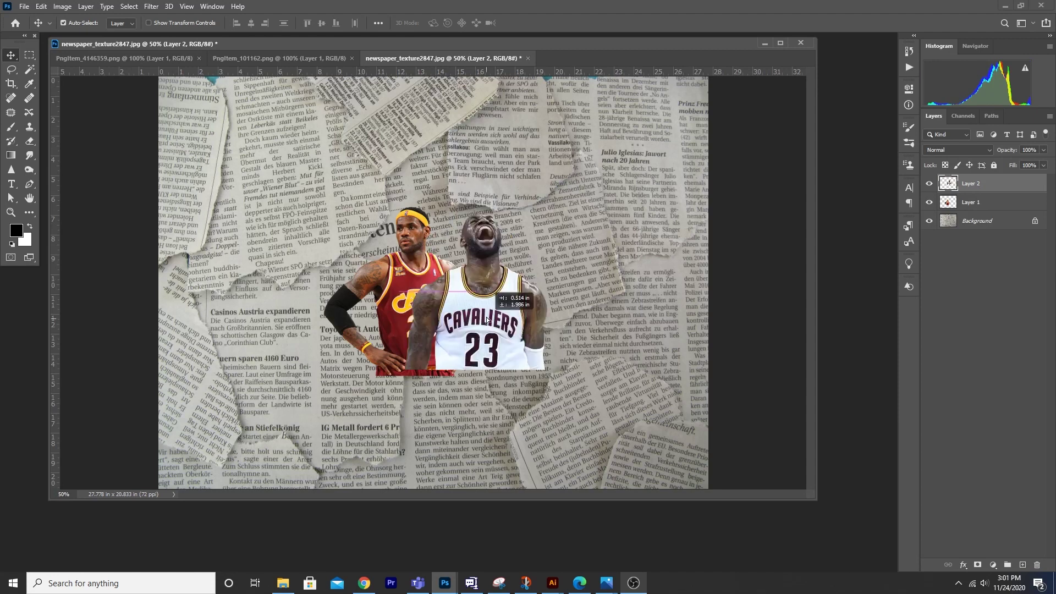
Move the white-jersey player layer below the red-jersey layer, then scale it to about 181% and position it behind the other player.
drag(973, 189, 975, 209)
key(ctrl)
key(ctrl+t)
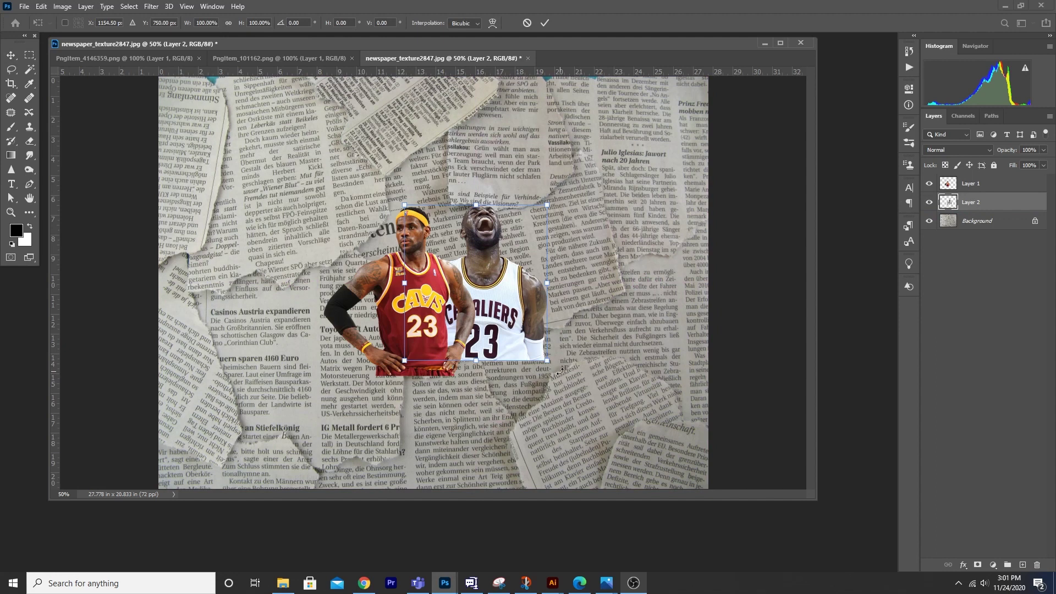
click(41, 7)
click(521, 338)
drag(548, 370, 601, 396)
drag(496, 293, 508, 302)
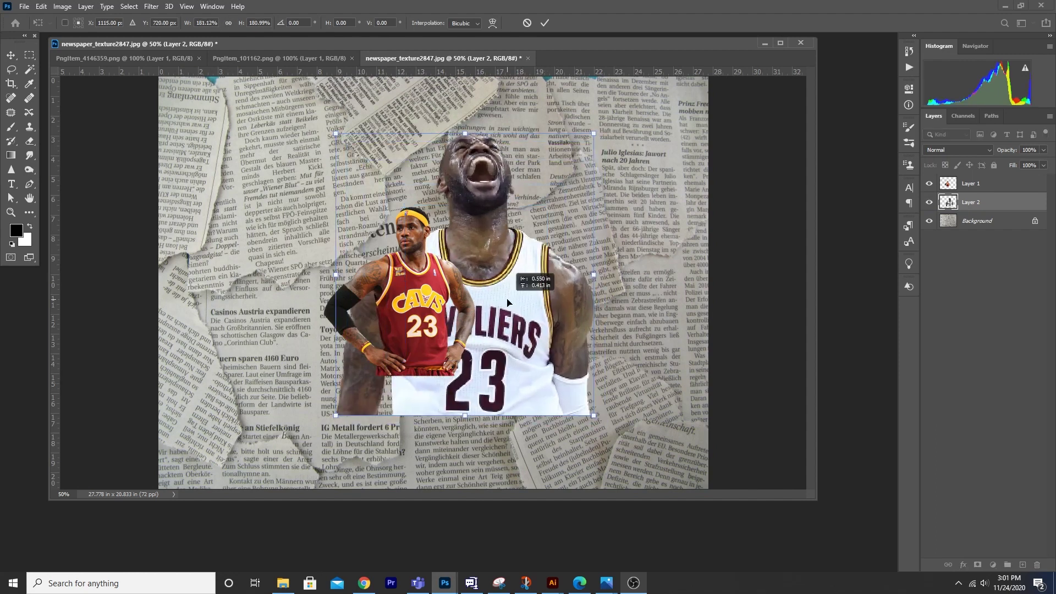
key(Return)
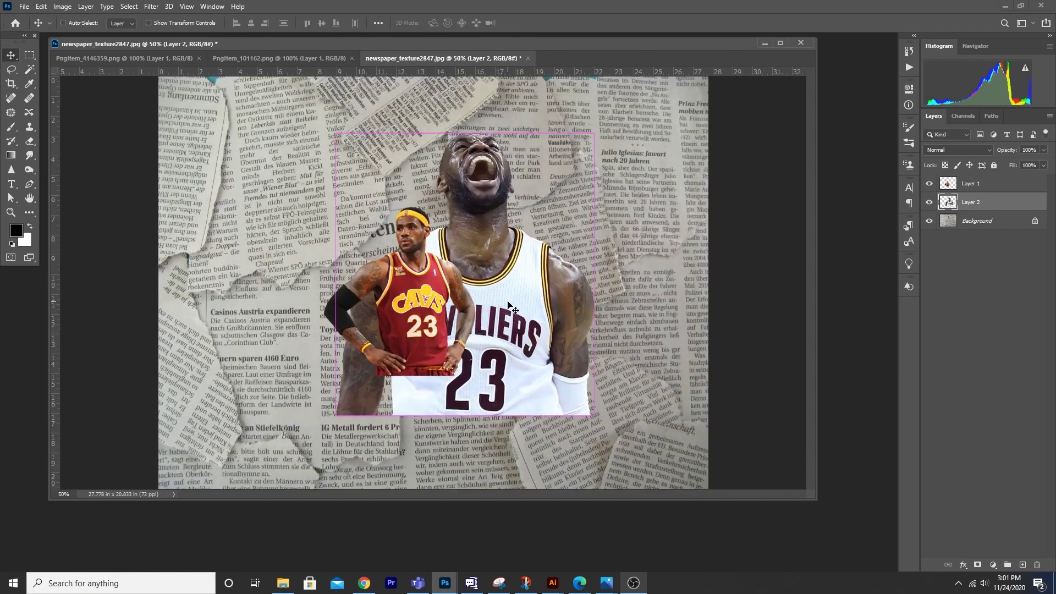
Enlarge the red-jersey player and position him in front, reaching down to the canvas's lower edge.
click(975, 185)
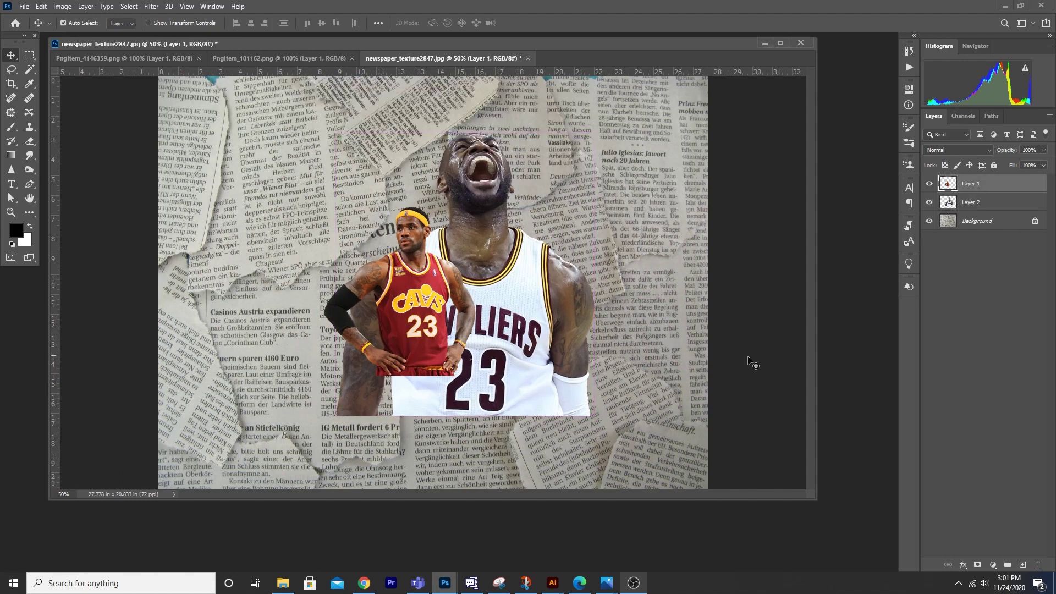
key(ctrl+t)
drag(476, 375, 557, 427)
drag(449, 329, 466, 361)
drag(551, 165, 562, 161)
key(Return)
Reposition the white-jersey player up and to the right so his face shows above the front player, adjusting his tilt.
click(950, 206)
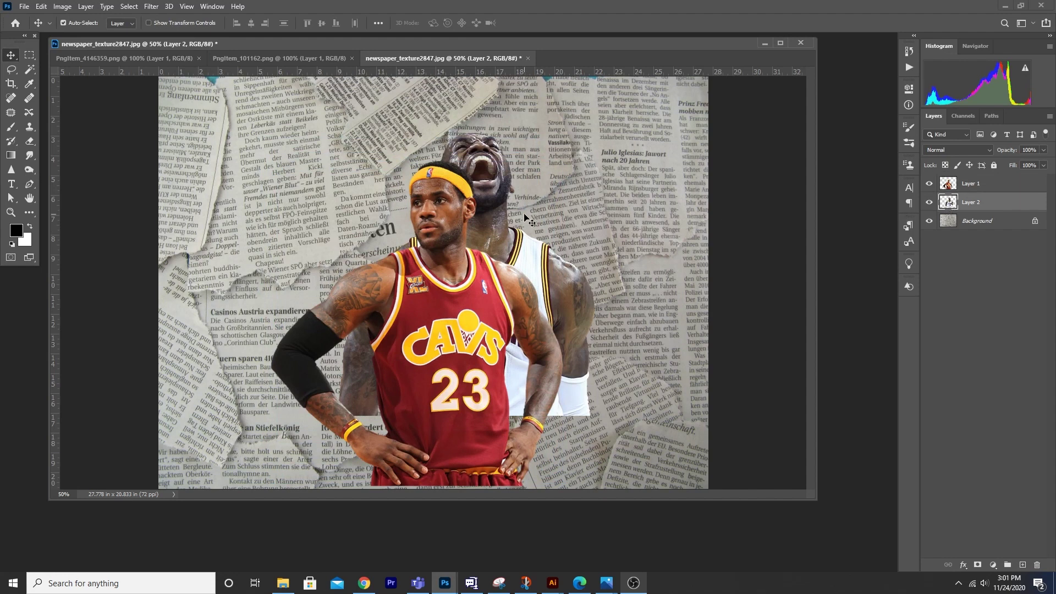
key(ctrl+t)
drag(634, 117, 666, 113)
drag(530, 229, 525, 198)
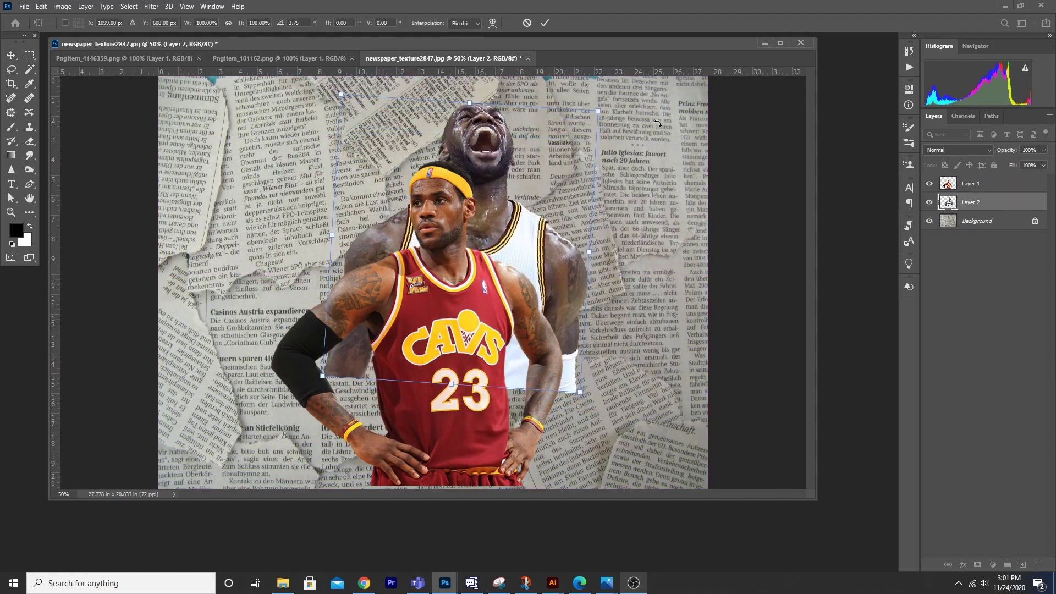
drag(629, 97, 632, 77)
drag(525, 214, 529, 207)
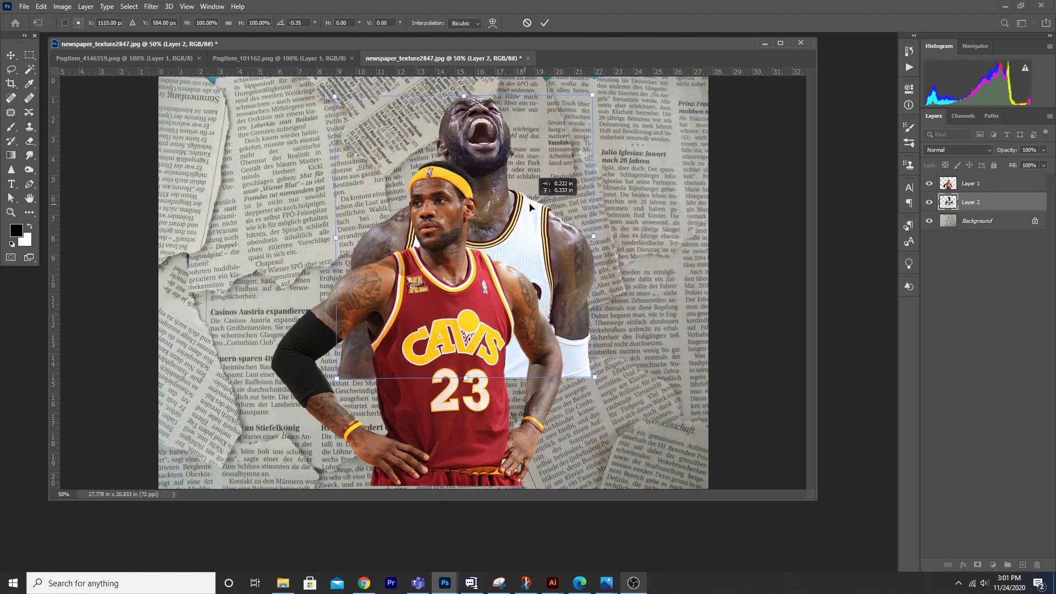
drag(530, 207, 556, 219)
key(Return)
Convert the locked newspaper background into a regular layer named Layer 0.
key(ctrl+minus)
key(ctrl+plus)
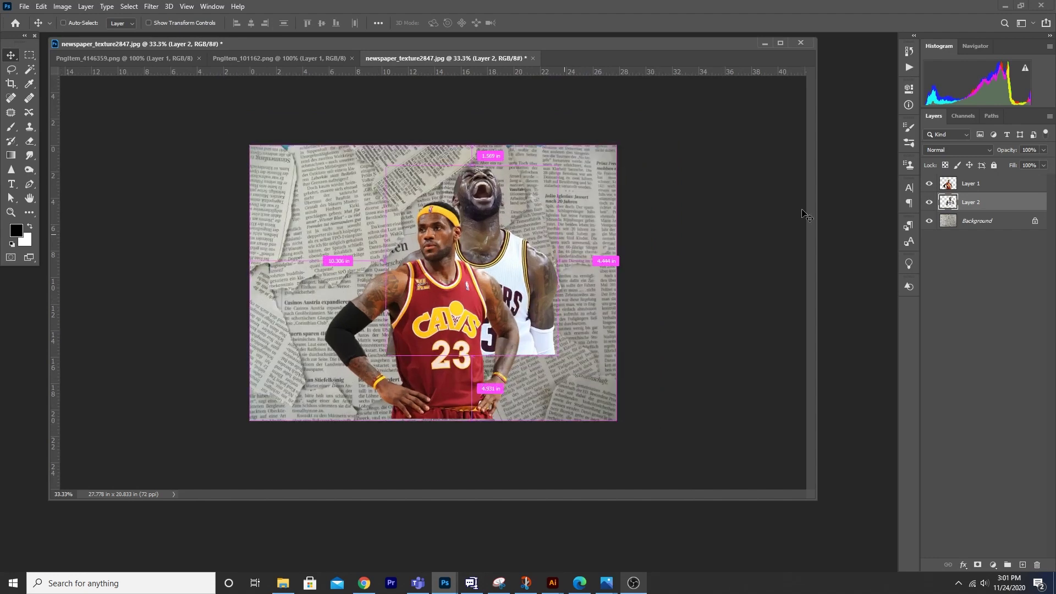
click(985, 227)
double_click(982, 226)
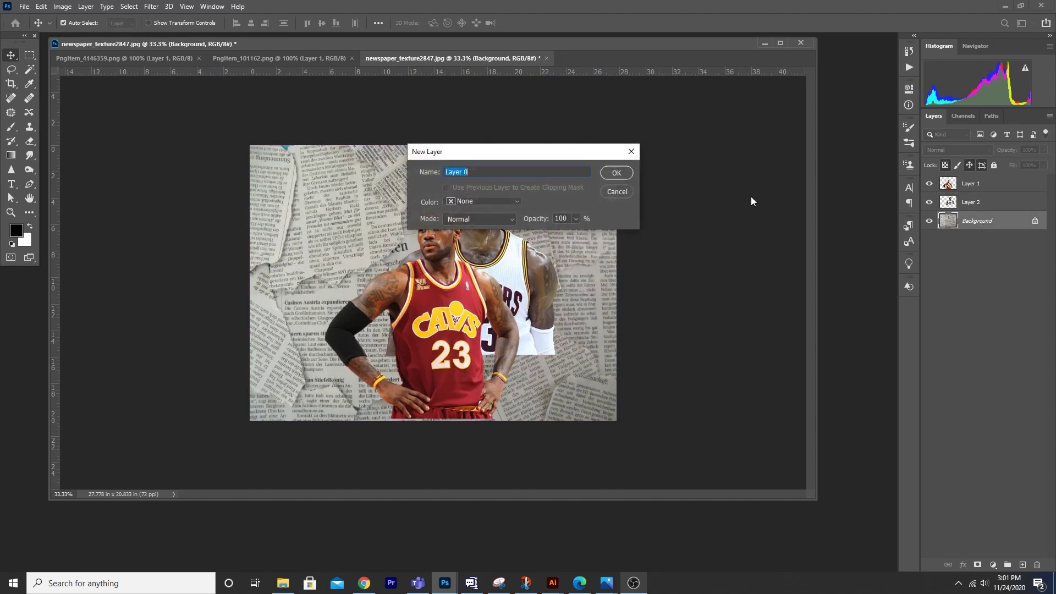
click(616, 174)
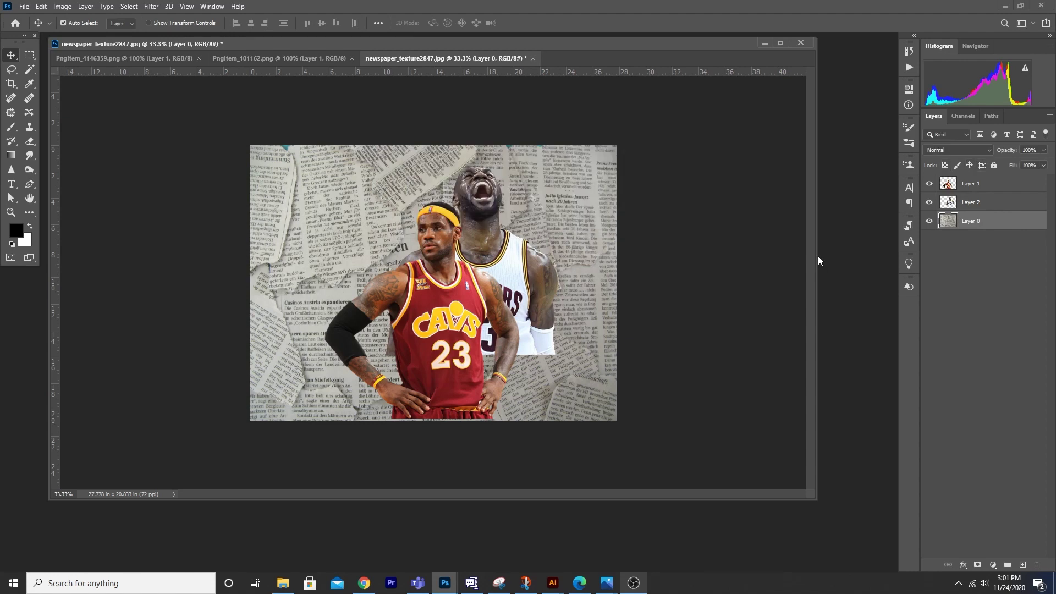
Add a new layer above the newspaper texture and fill it with gray #aaaaaa.
click(1022, 566)
click(17, 230)
drag(773, 331, 762, 315)
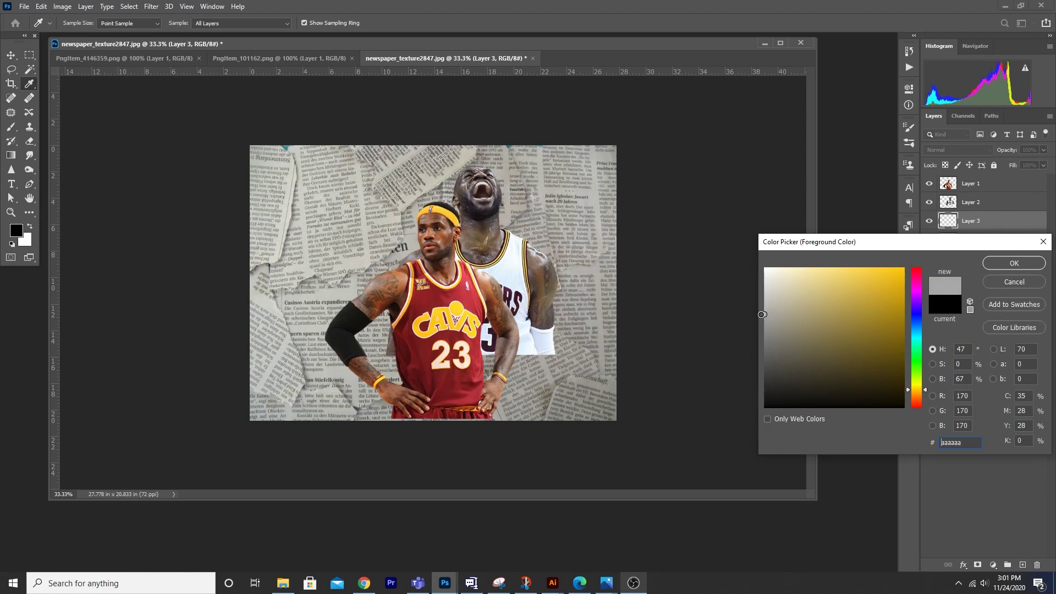
click(1035, 263)
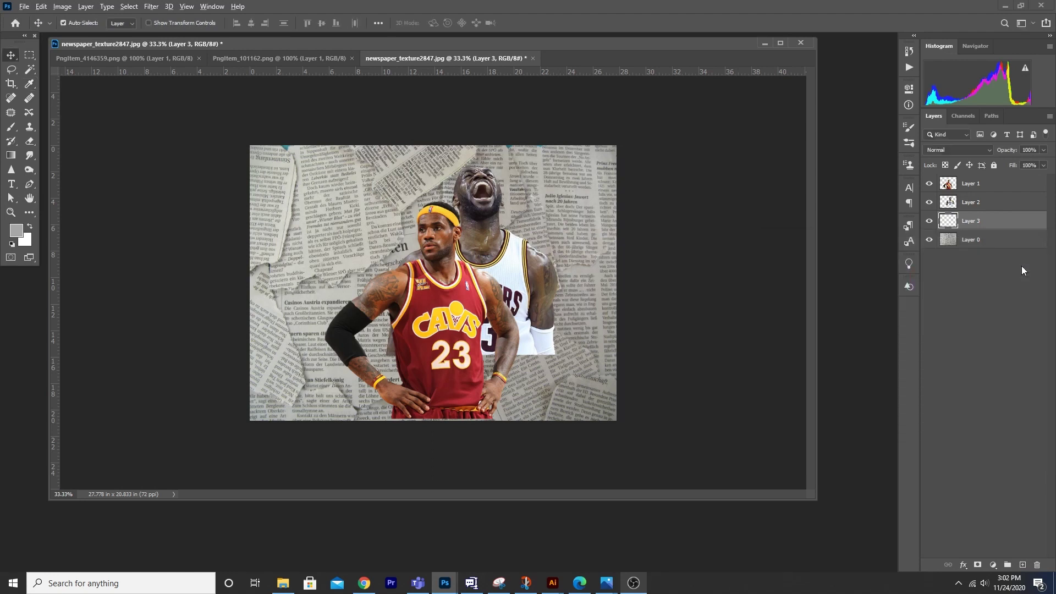
key(alt+BackSpace)
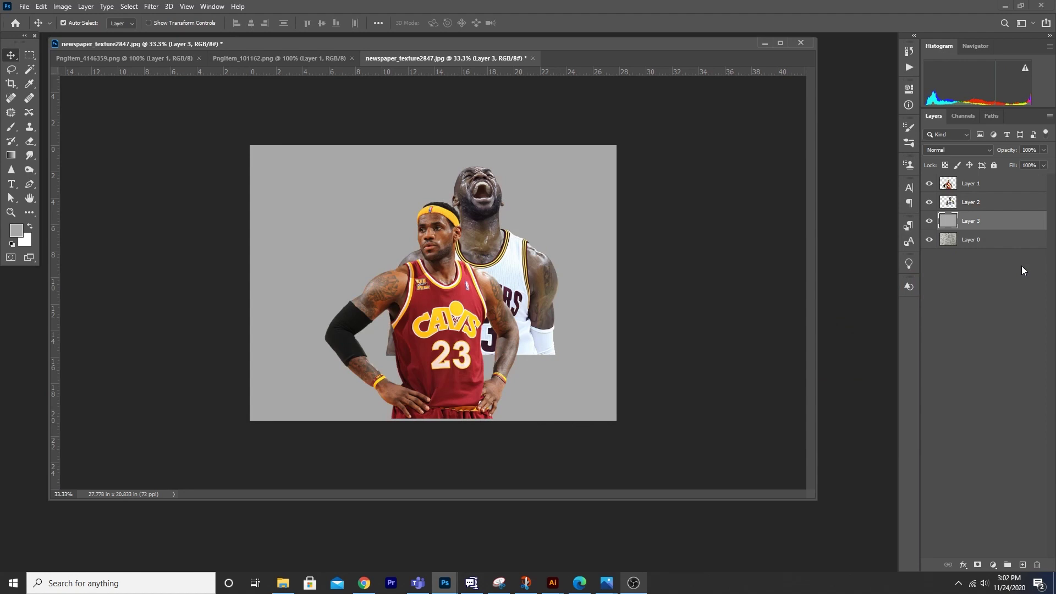
Place the newspaper layer above the gray fill layer and hide the newspaper layer.
drag(972, 239, 978, 251)
click(954, 223)
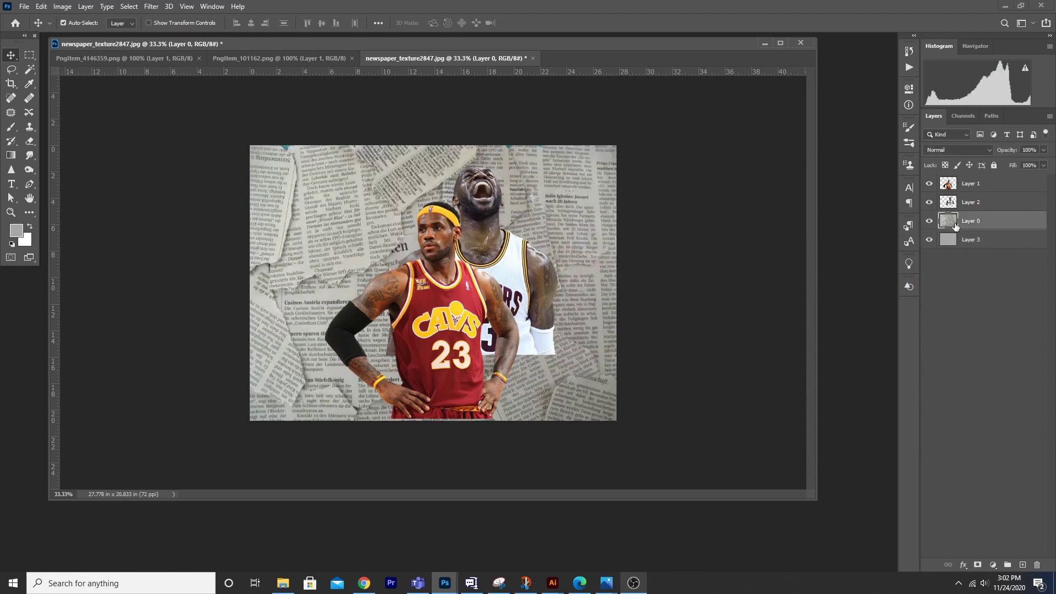
click(929, 221)
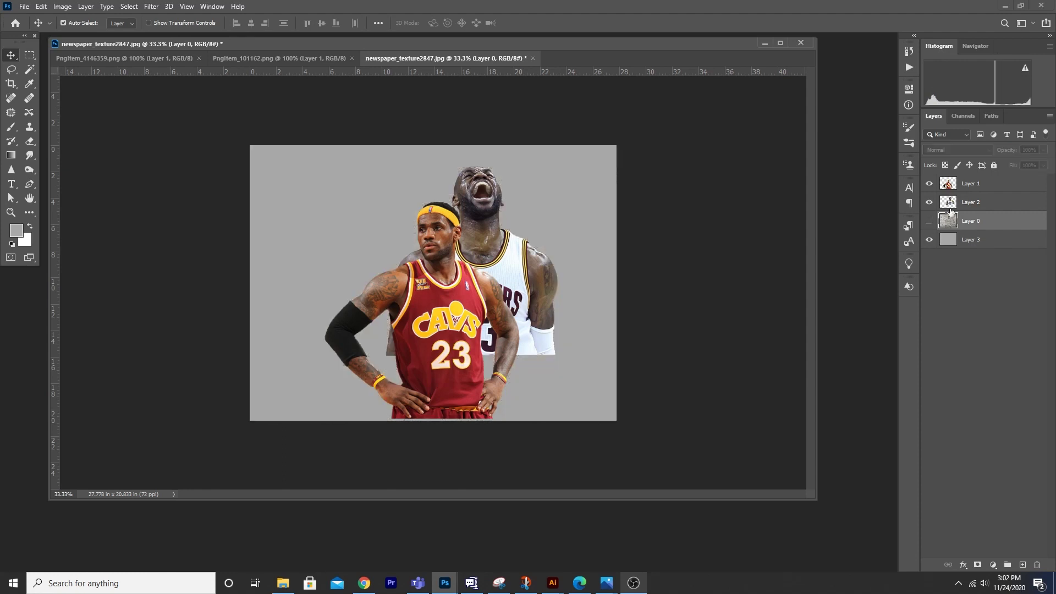
Group the two player layers and name the group "image".
click(953, 207)
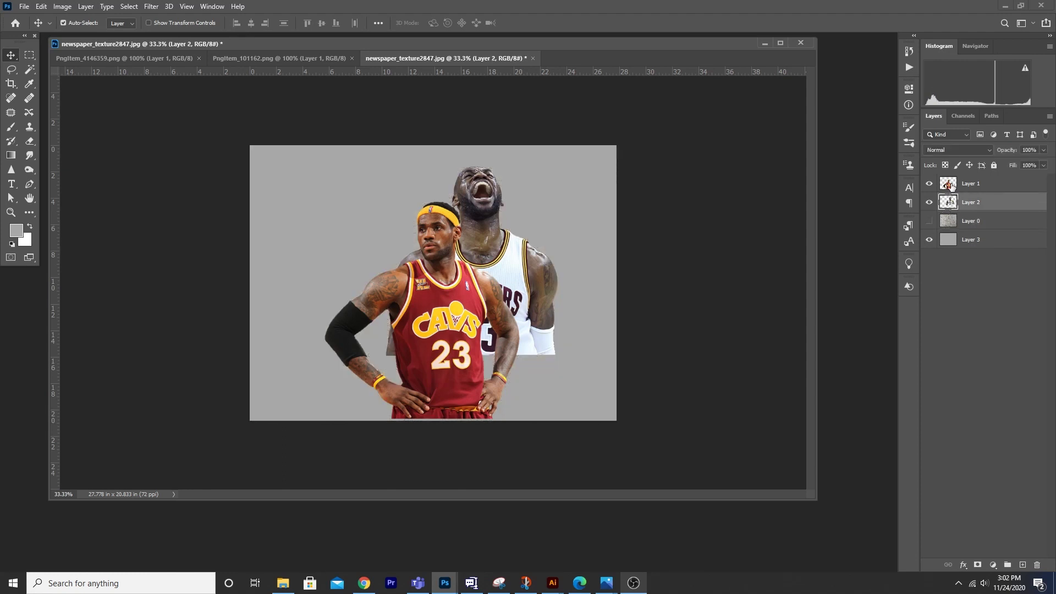
shift+click(951, 186)
key(ctrl+g)
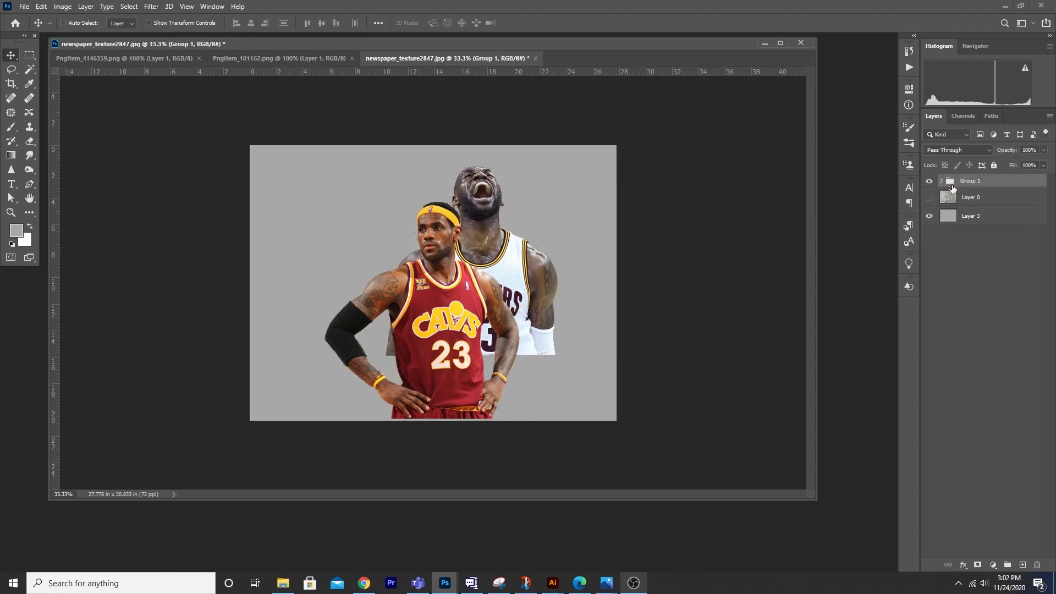
double_click(972, 181)
click(982, 257)
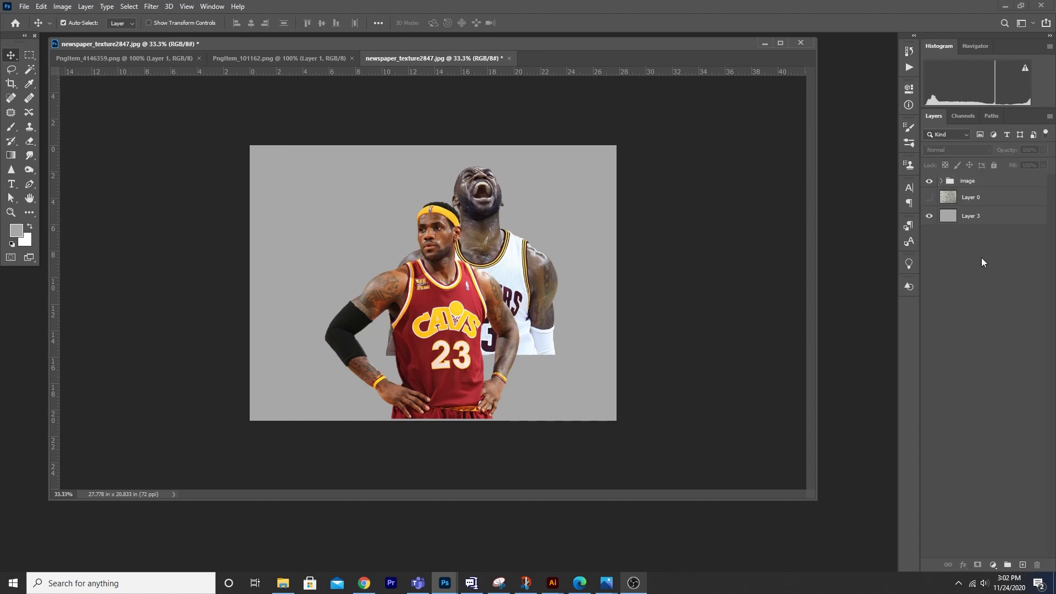
Select the skin tones of the image group with Color Range, using Detect Faces and a Fuzziness of 9.
click(958, 183)
click(130, 6)
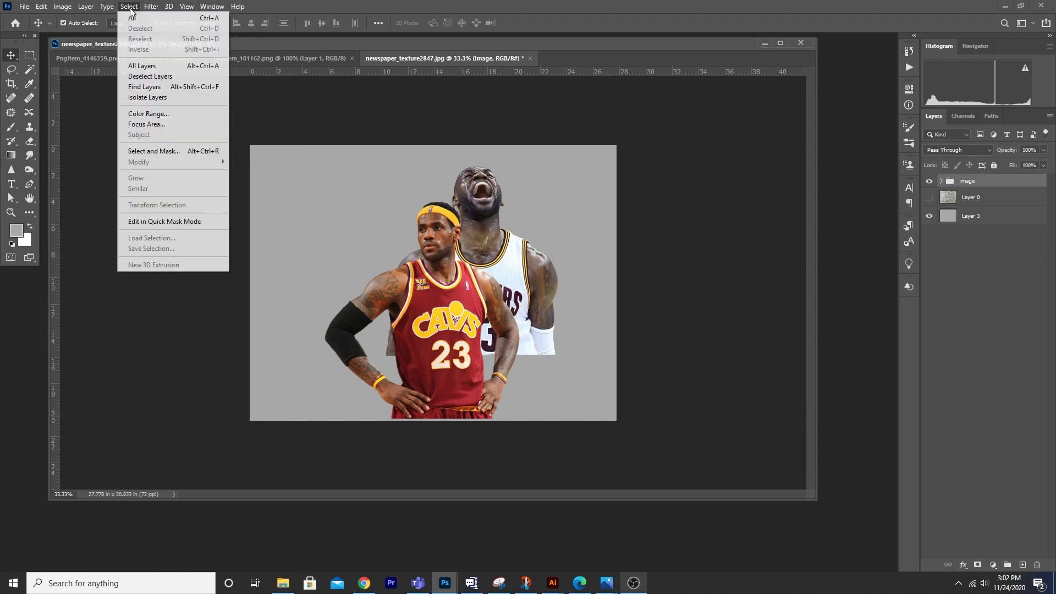
click(159, 116)
drag(714, 115, 663, 128)
click(731, 139)
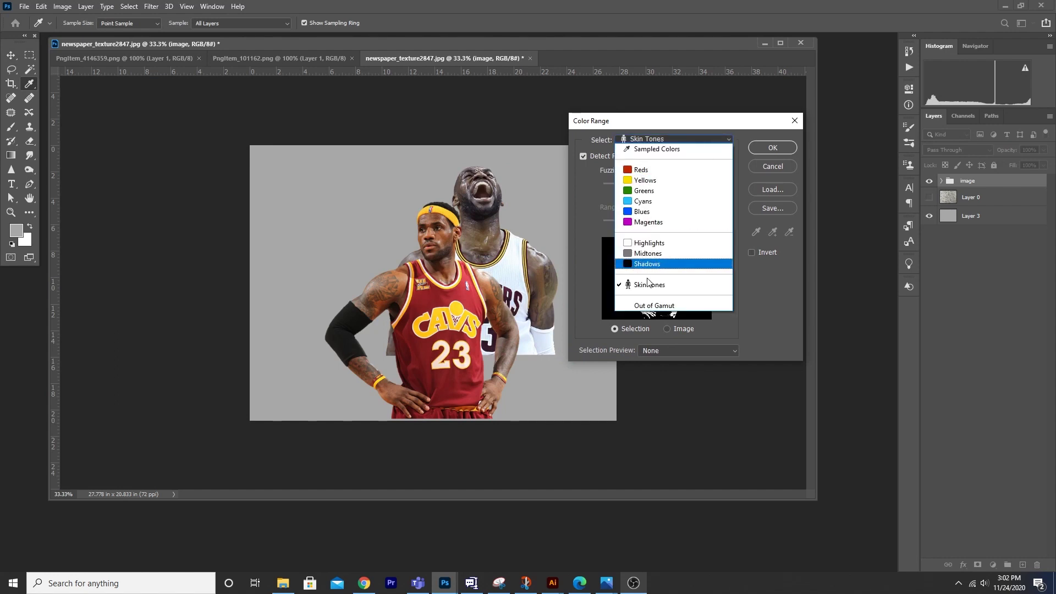
click(653, 245)
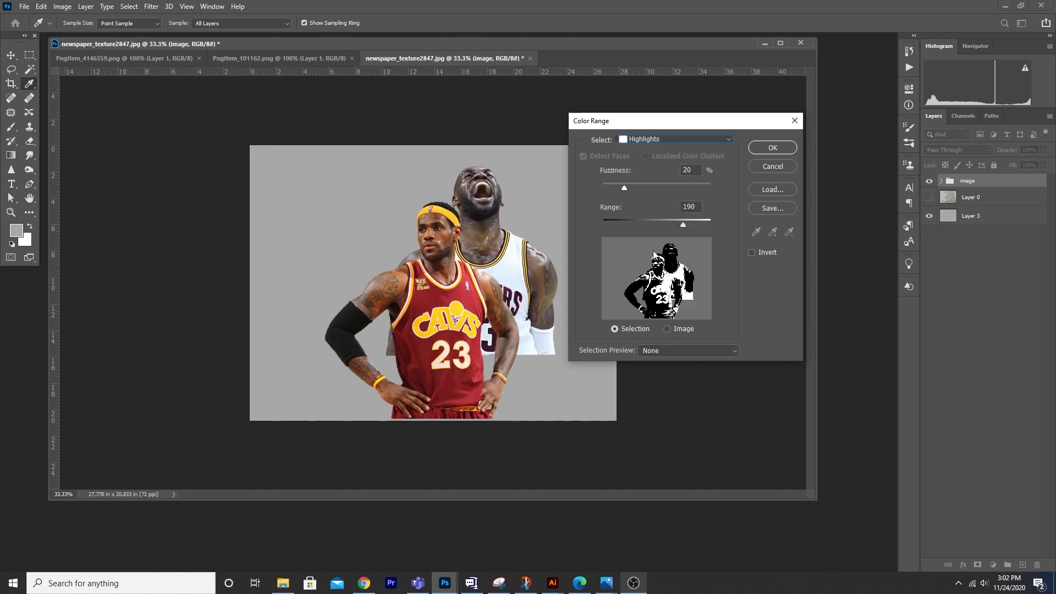
click(663, 139)
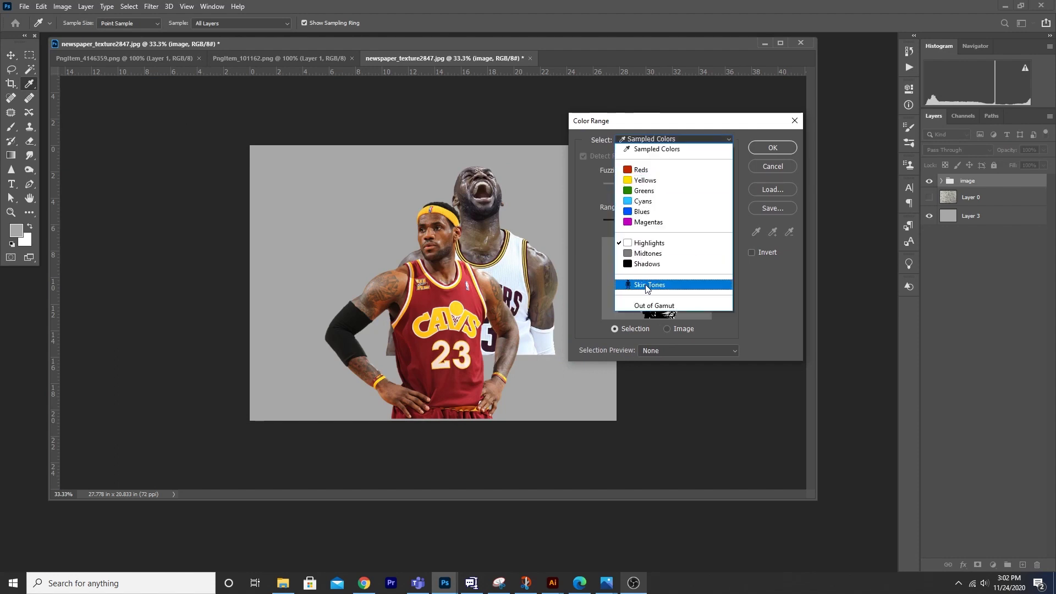
click(647, 285)
mouse_move(622, 188)
mouse_down()
mouse_move(634, 189)
mouse_move(609, 190)
mouse_up()
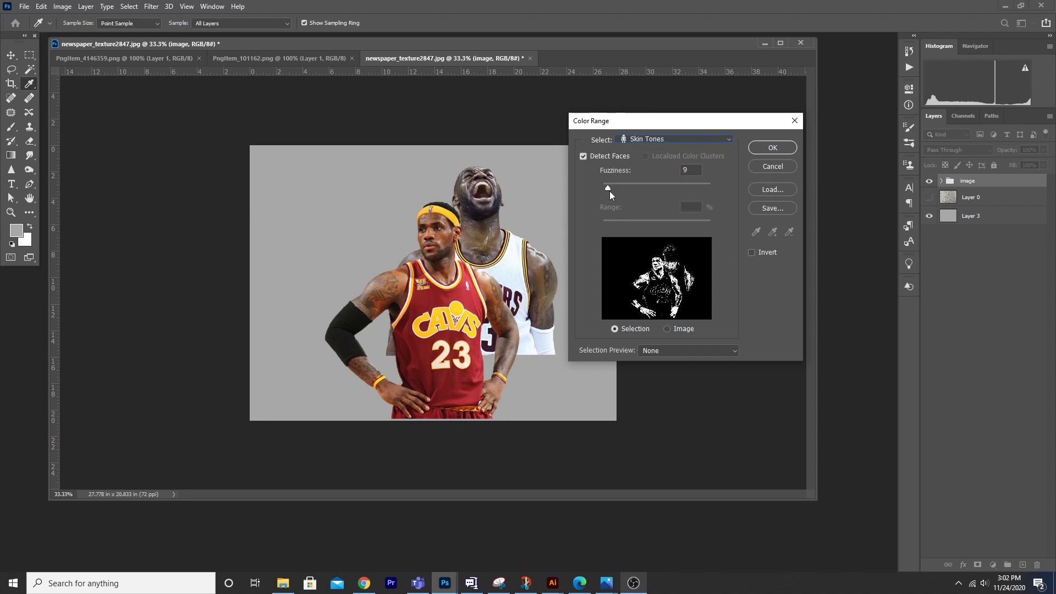
click(774, 149)
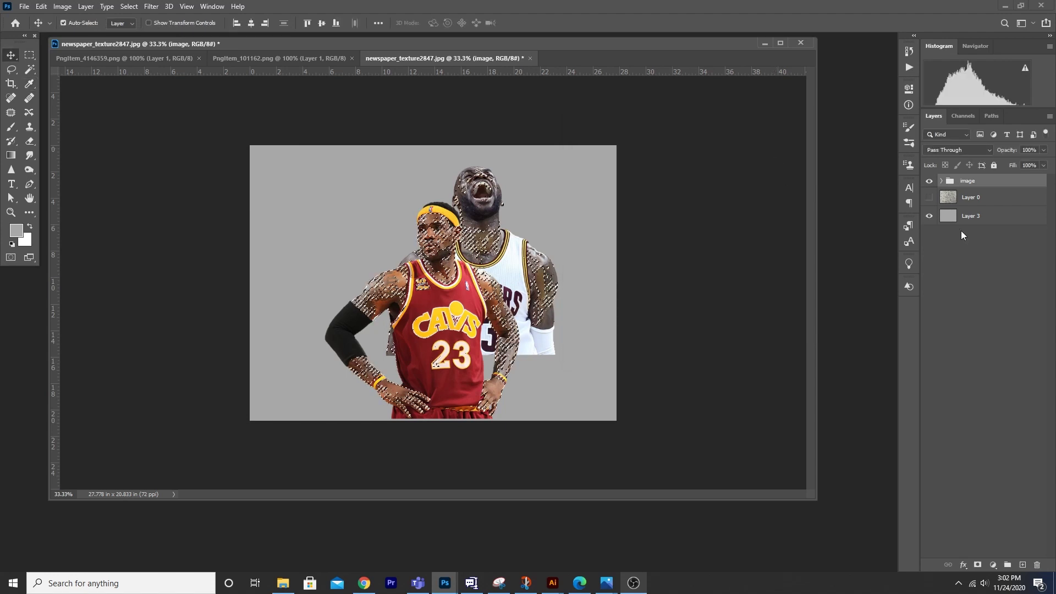
Invert the skin-tone selection and apply it as a layer mask on the image group.
click(130, 6)
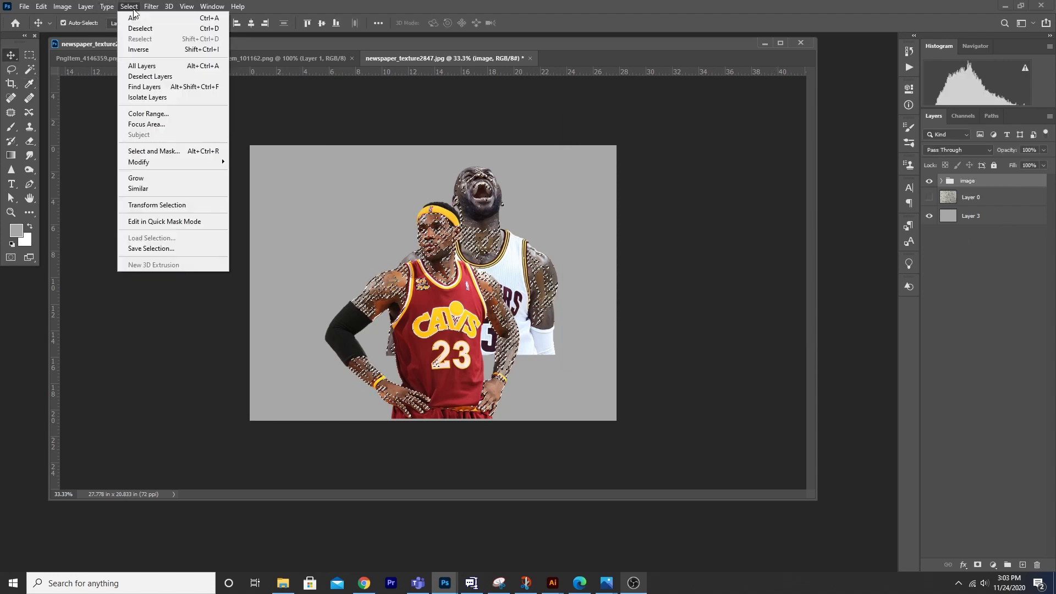
click(147, 51)
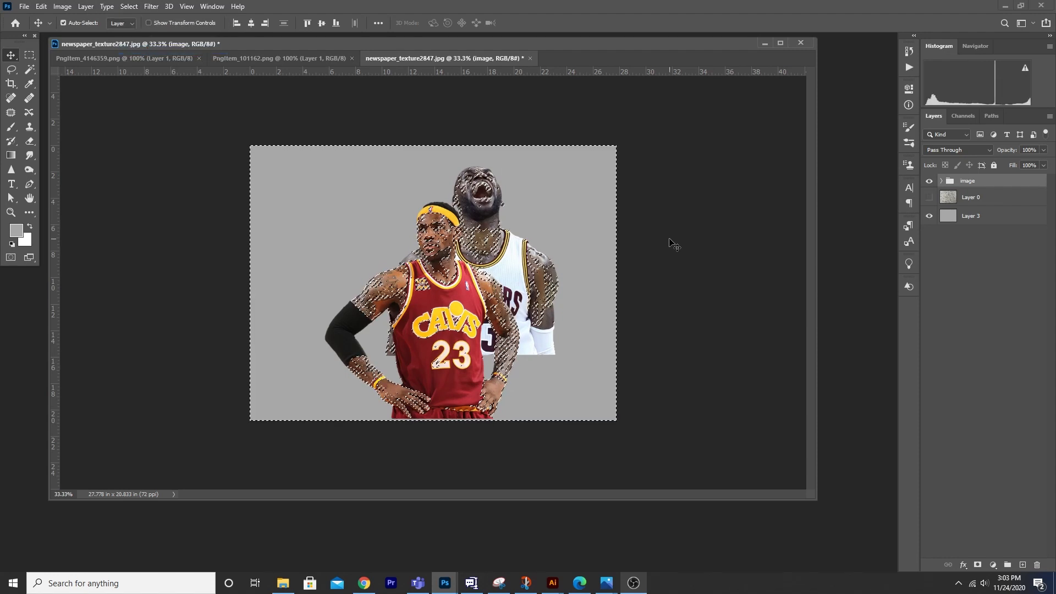
click(977, 565)
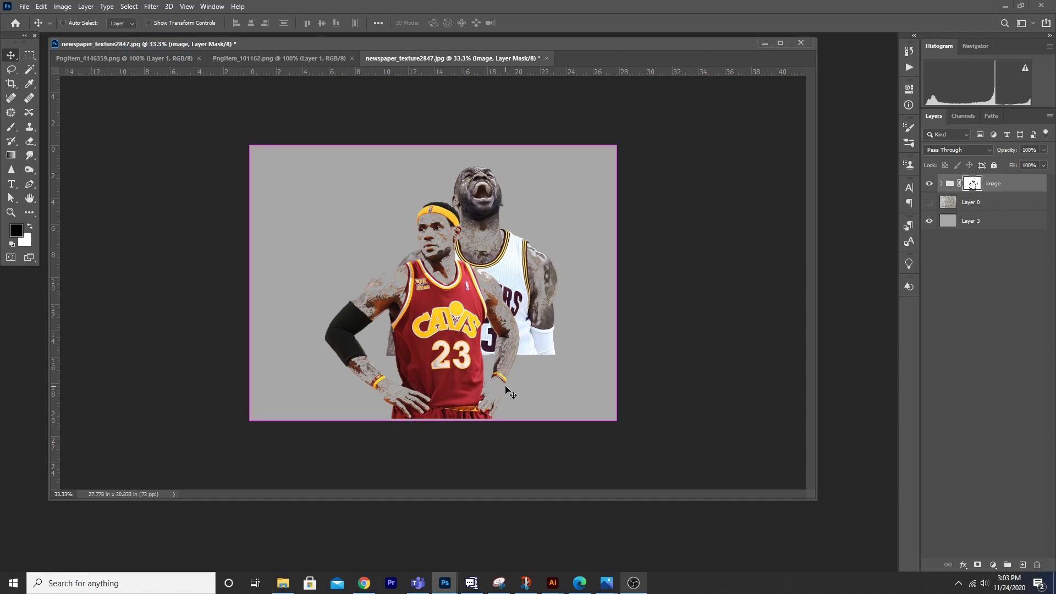
Duplicate the masked image group and merge the copy into a single layer.
key(ctrl+plus)
key(ctrl+plus)
key(ctrl+minus)
key(ctrl+minus)
key(ctrl+minus)
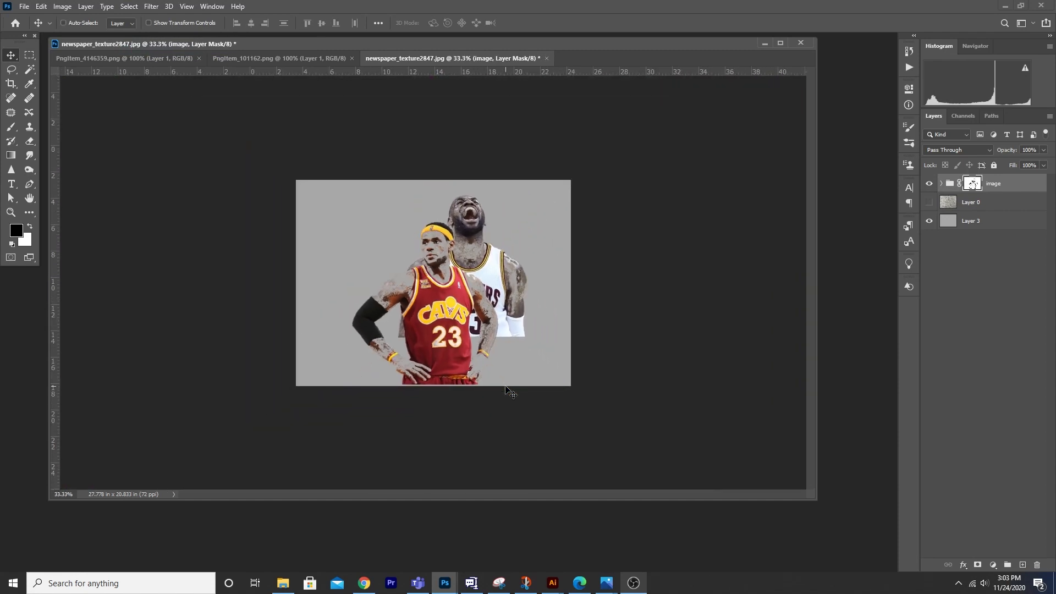
key(ctrl+plus)
key(ctrl+plus)
click(957, 183)
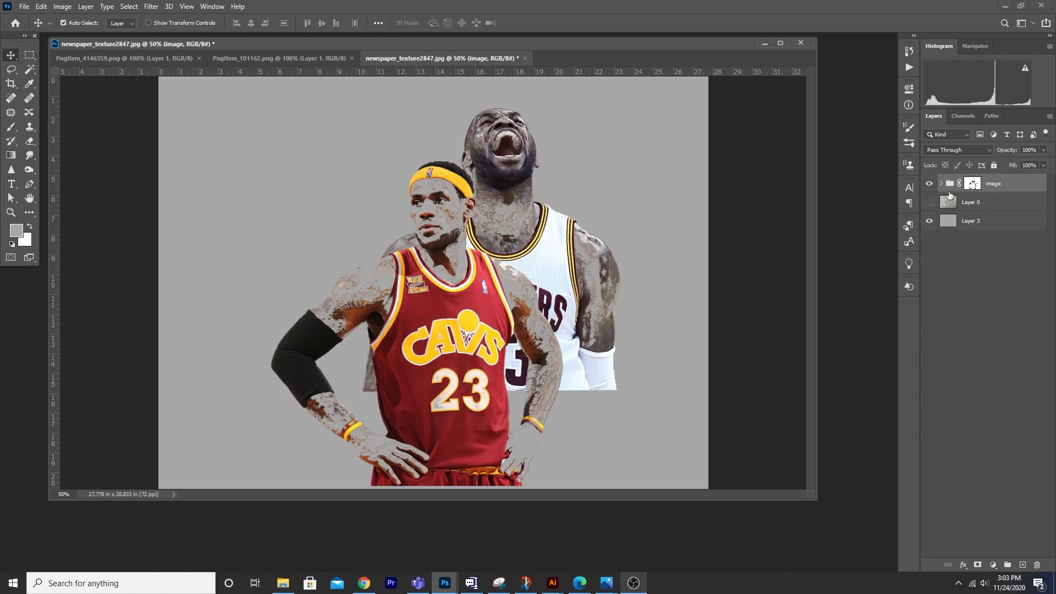
key(ctrl+j)
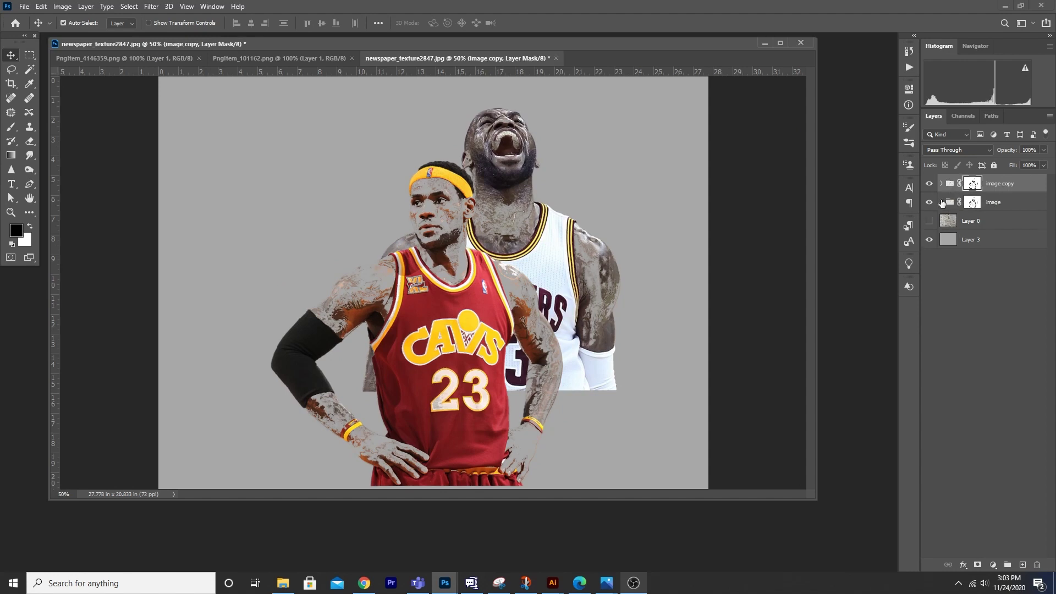
right_click(1006, 184)
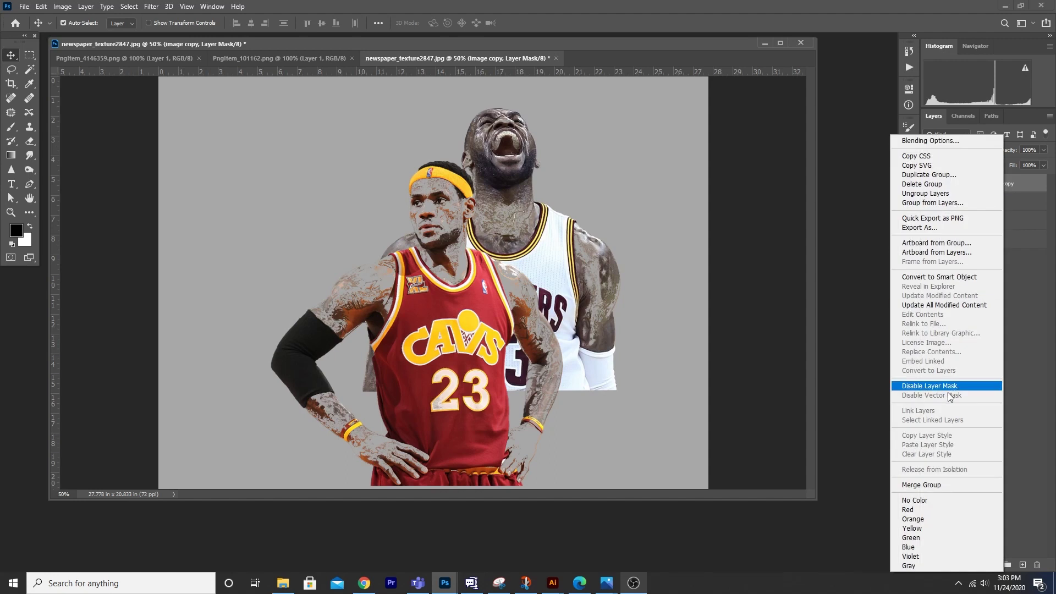
click(932, 489)
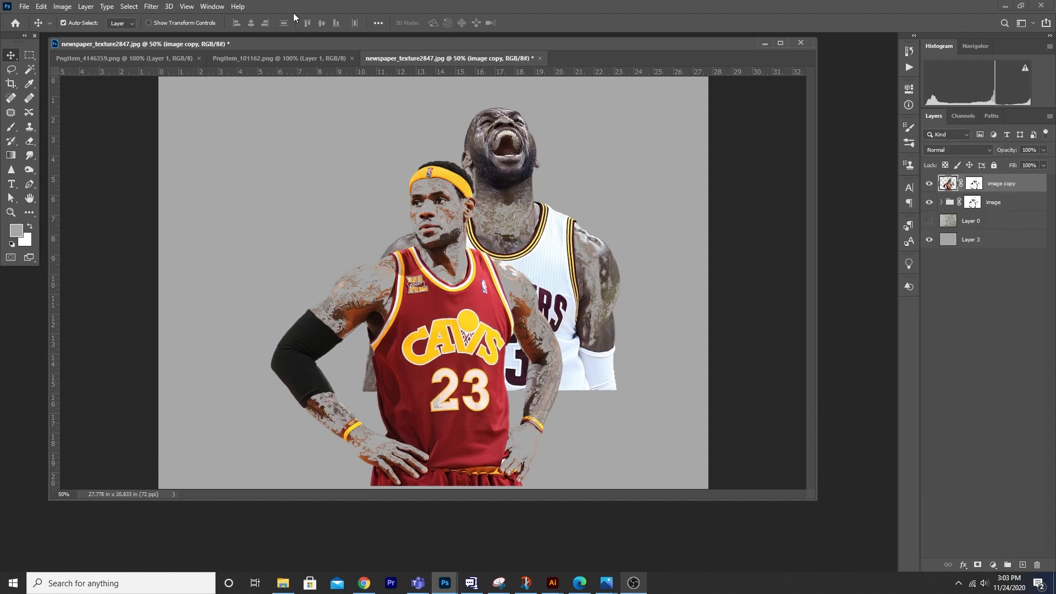
Apply the Cutout filter to the image copy layer with 5 levels, Edge Simplicity 5 and Edge Fidelity 3.
click(149, 6)
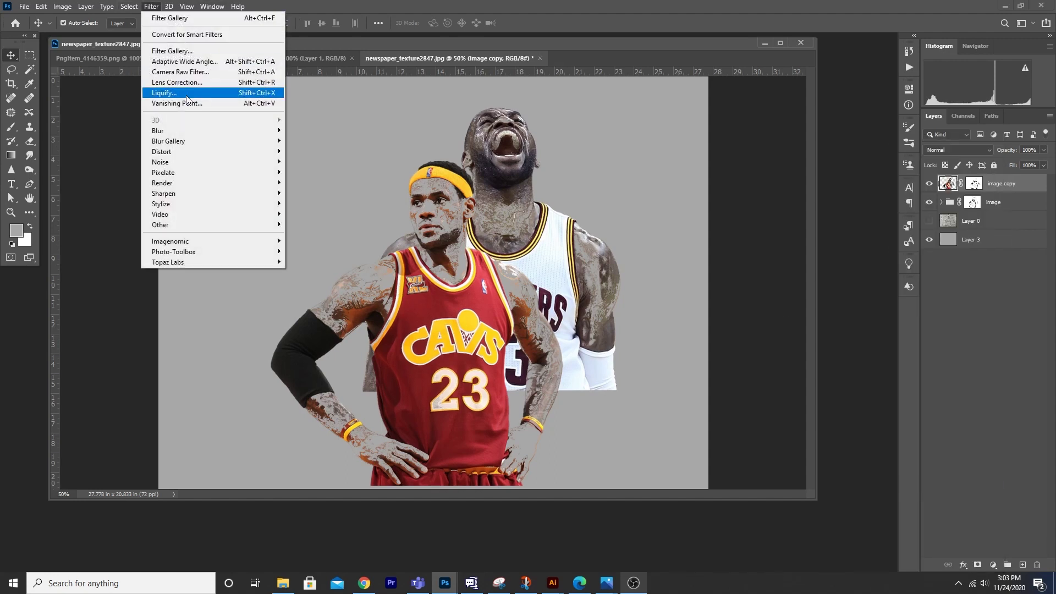
click(175, 50)
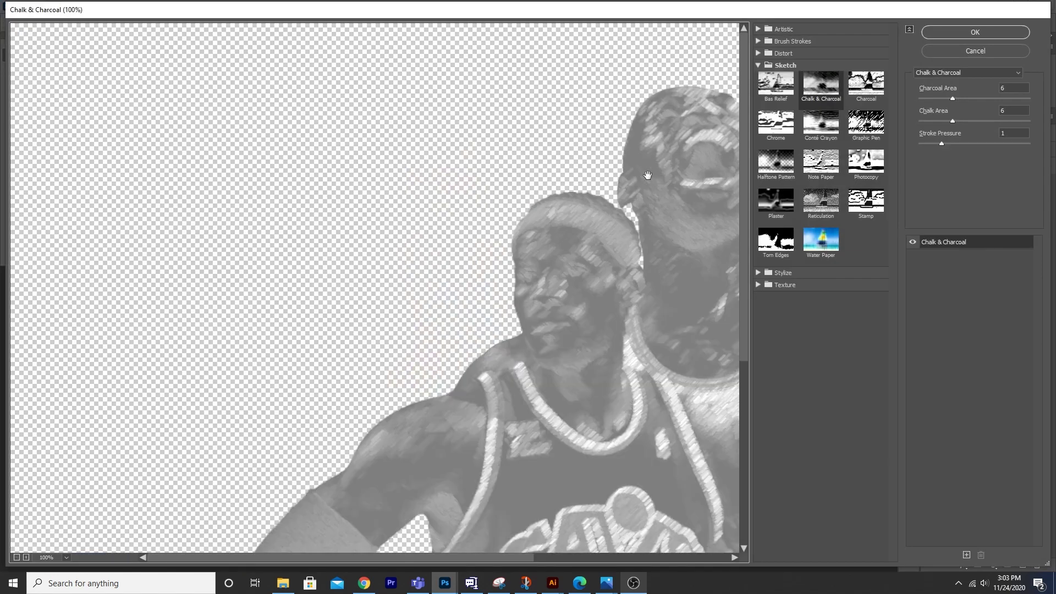
click(759, 29)
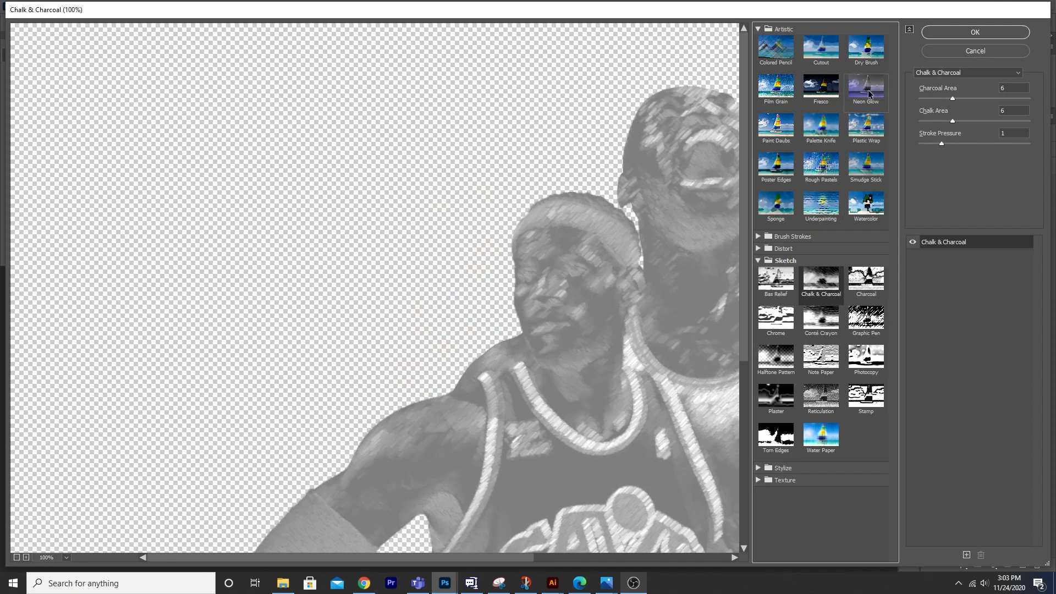
click(824, 54)
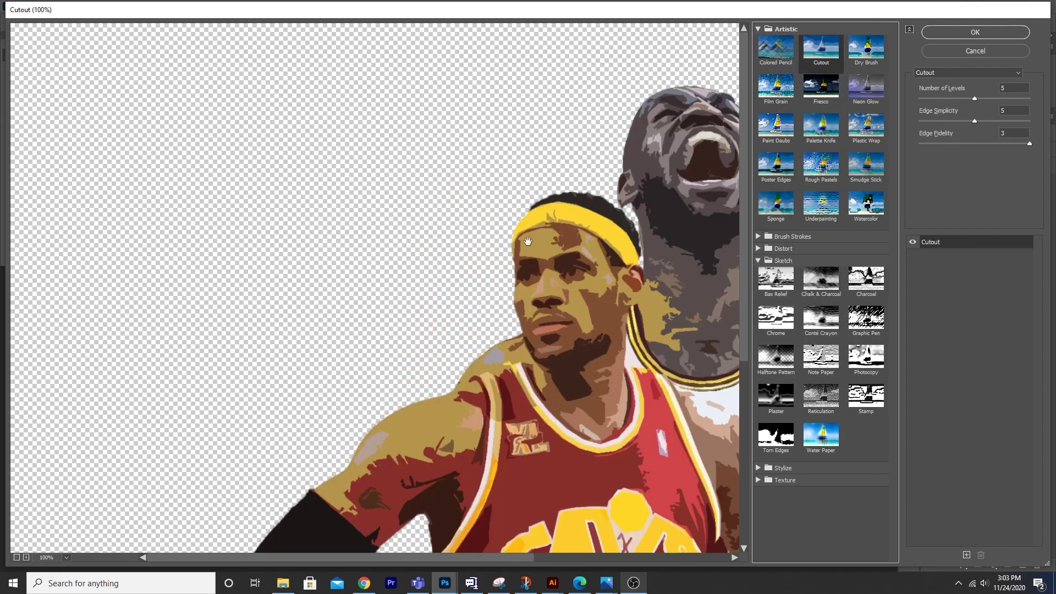
drag(588, 242, 364, 236)
drag(975, 99, 969, 98)
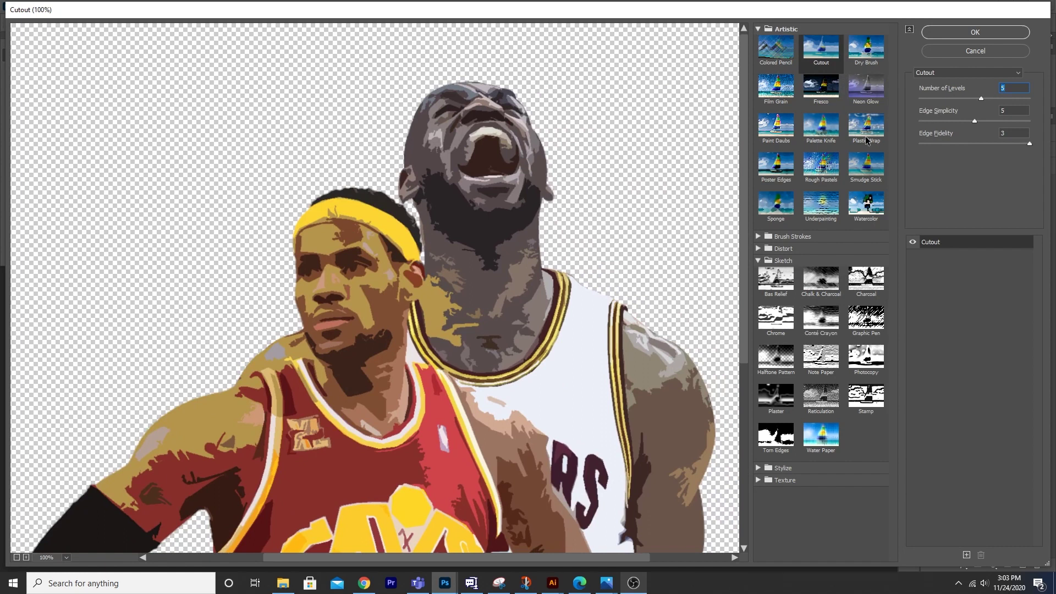
alt+click(455, 201)
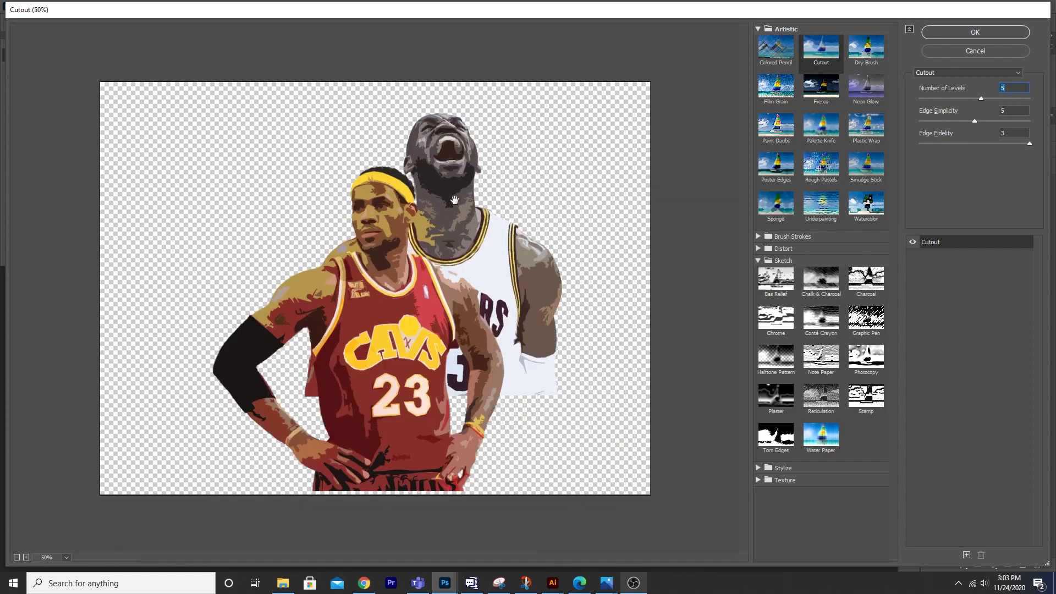
click(969, 33)
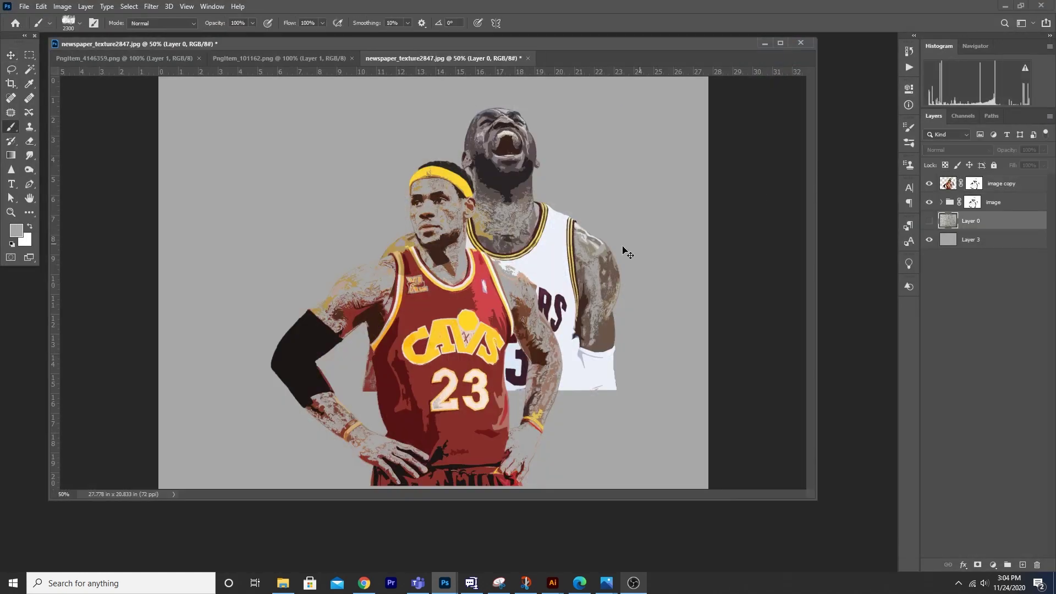
Add a new layer directly above the newspaper layer and choose brush 31 from Free Painter Photoshop Brushes 3.
key(ctrl+minus)
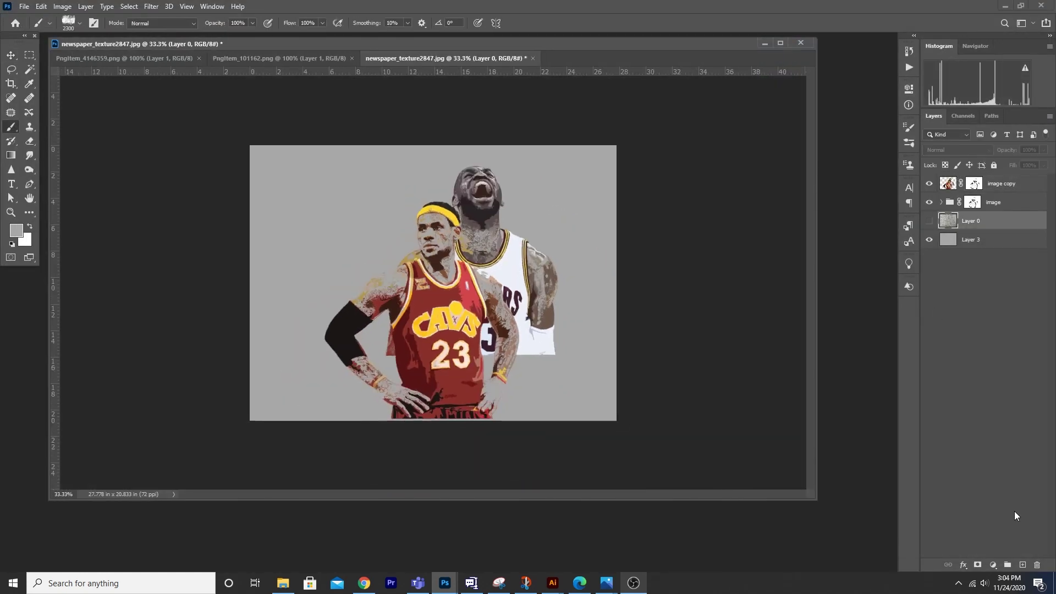
click(1021, 566)
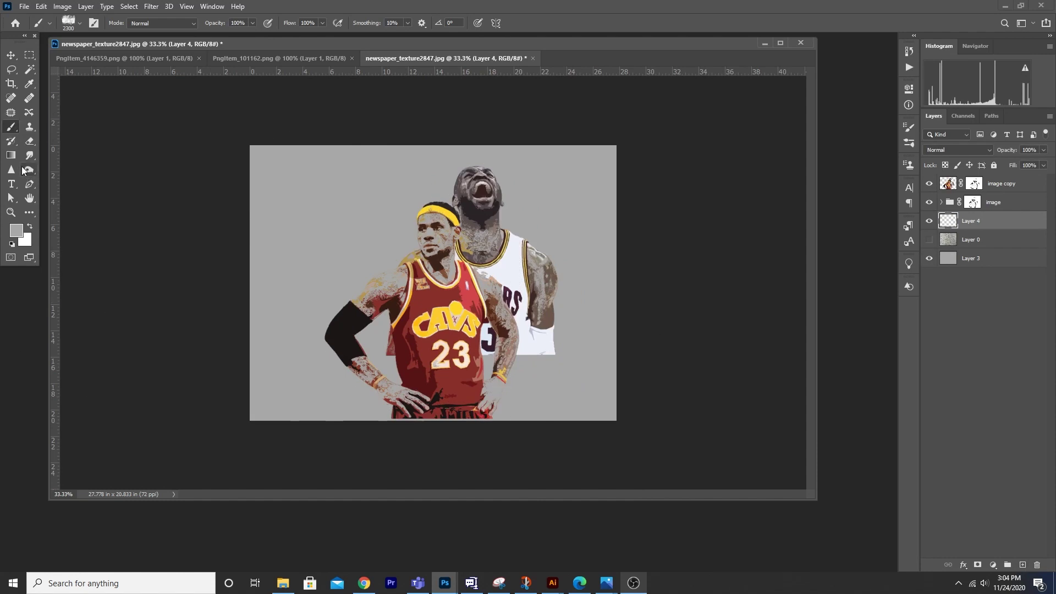
click(80, 24)
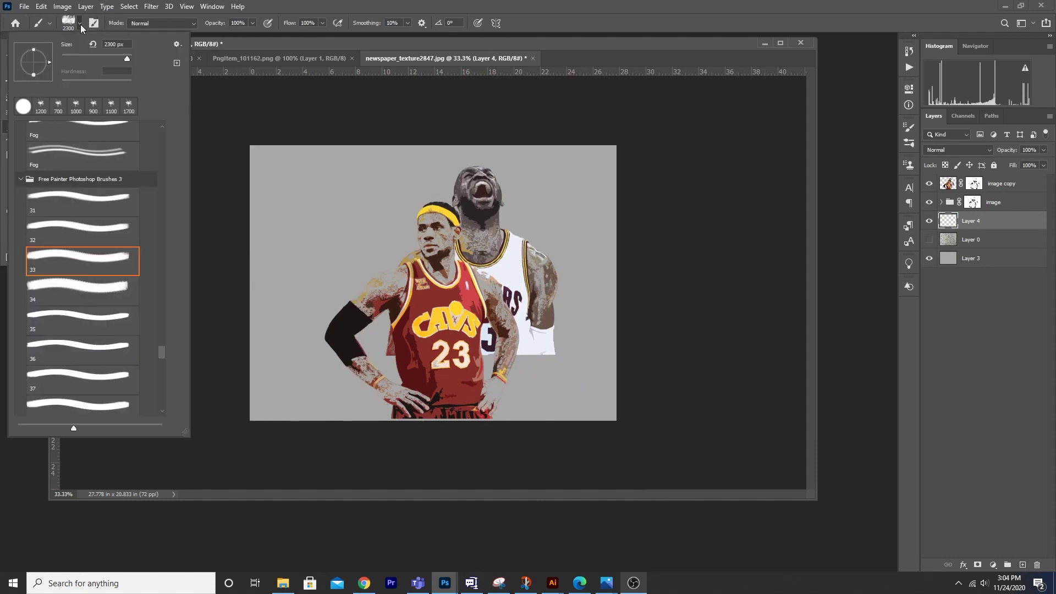
click(101, 226)
click(101, 207)
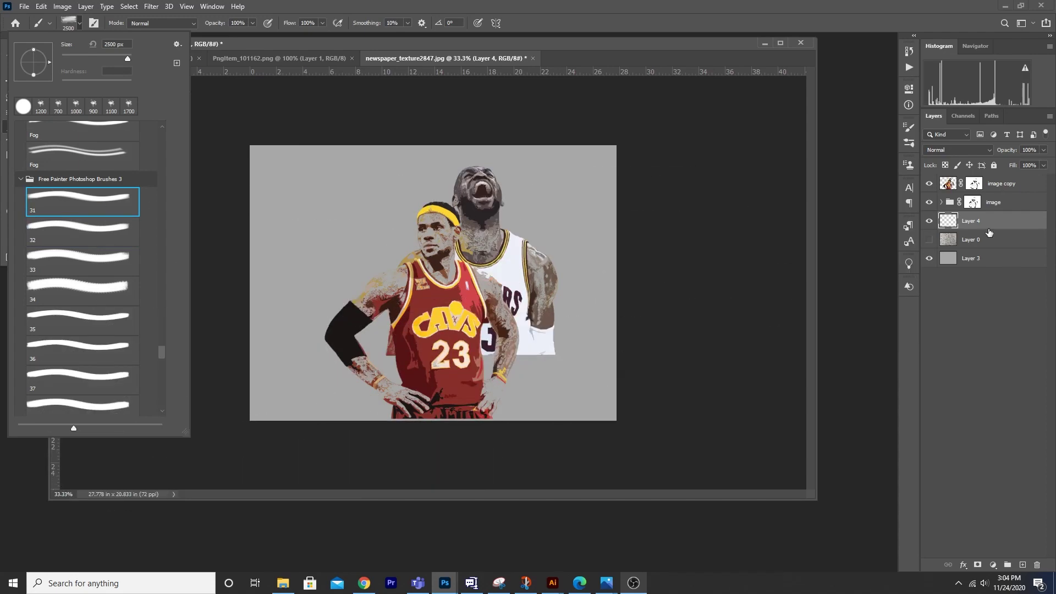
click(972, 223)
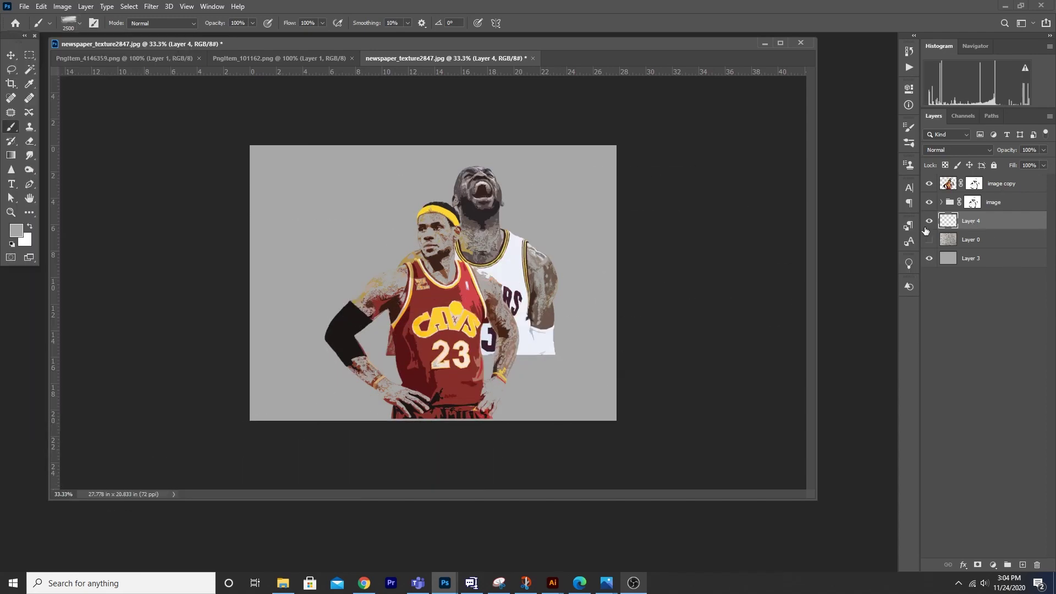
Set the foreground color to the yellow sampled from the front player's headband.
click(17, 231)
key(ctrl+plus)
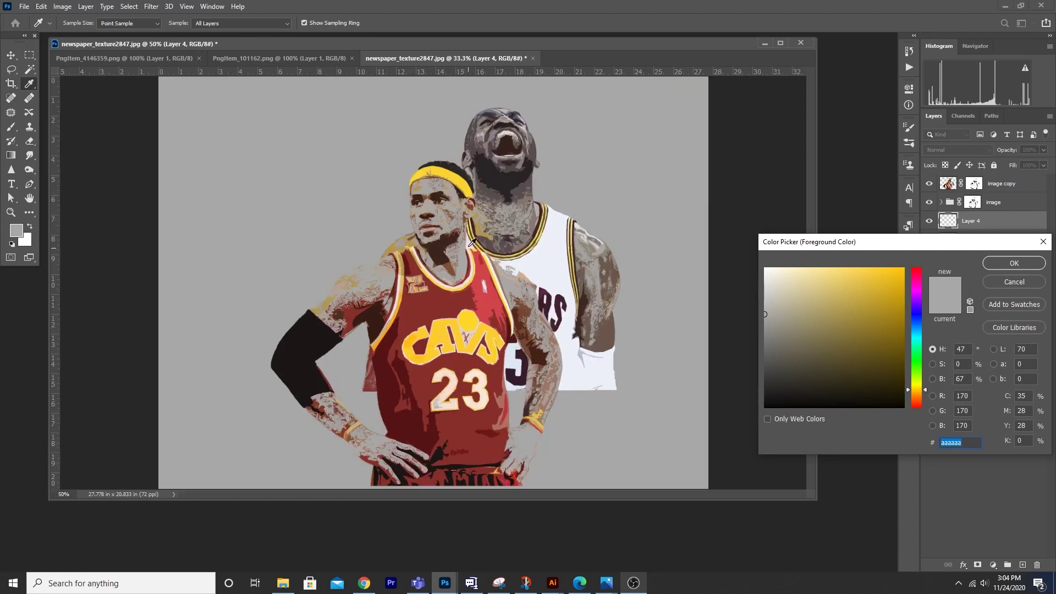
click(468, 191)
click(1015, 263)
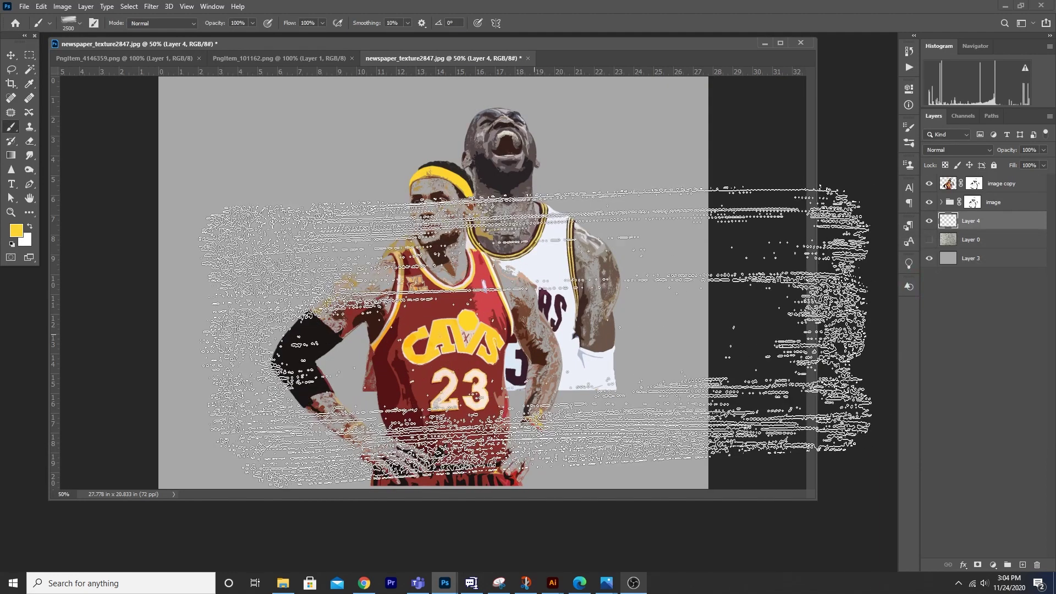
Reduce the brush size to 800 px and rotate its tip to an angle of 57°.
key(bracketleft)
key(bracketleft)
key(bracketleft)
key(bracketleft)
key(bracketleft)
key(bracketleft)
key(bracketleft)
key(bracketleft)
key(bracketleft)
key(bracketleft)
key(bracketleft)
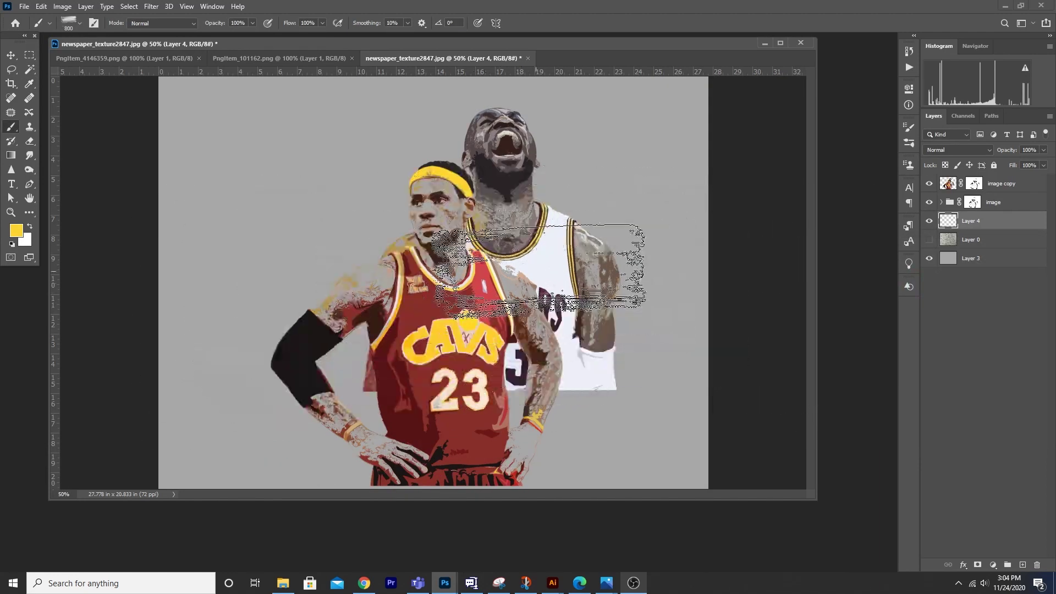
click(77, 26)
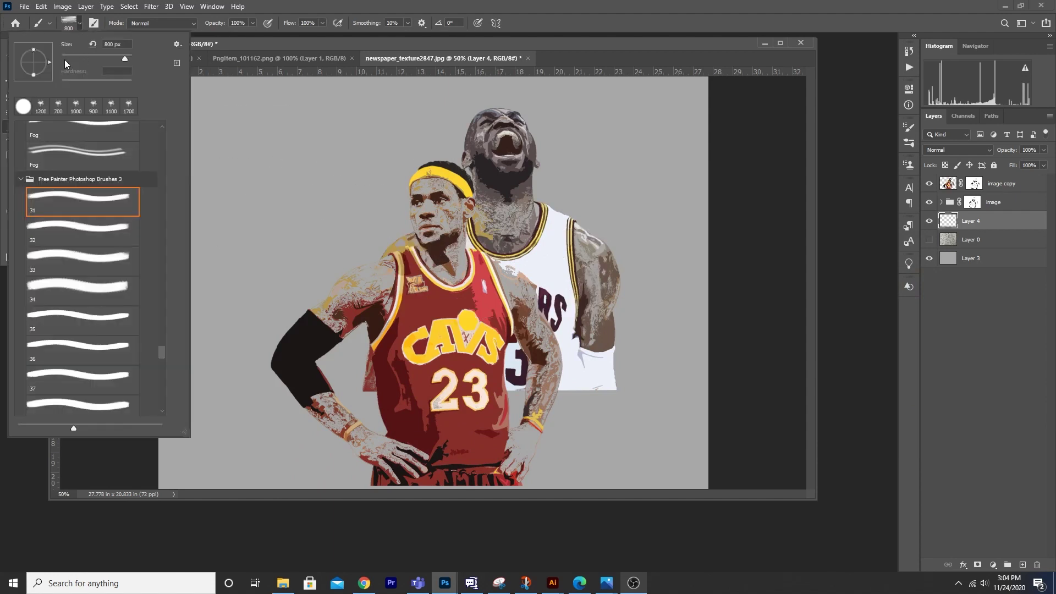
drag(45, 51, 42, 47)
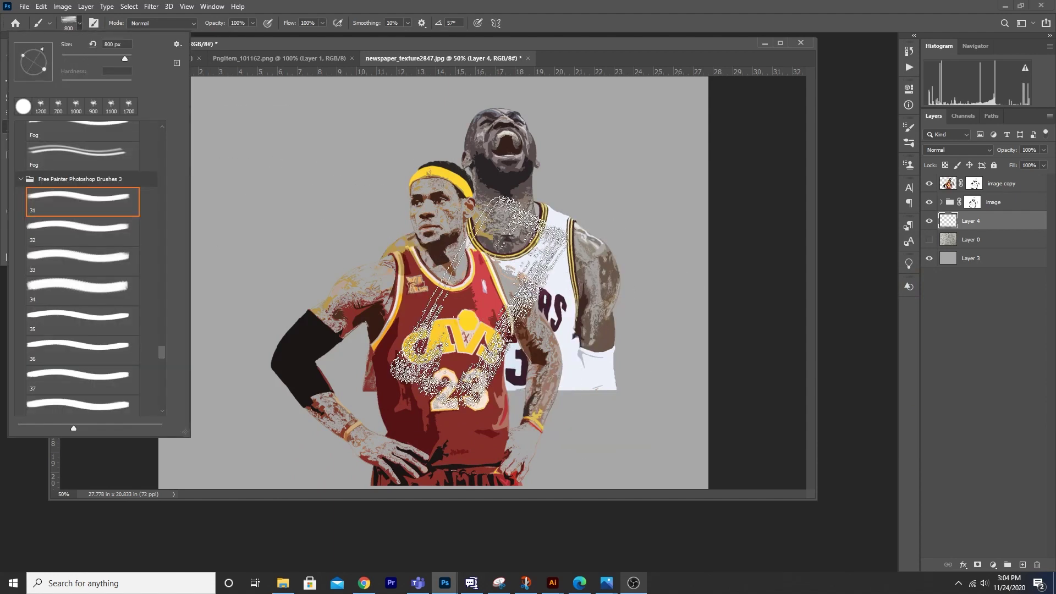
Paint yellow strokes behind the players' necks and arms, reducing the brush size gradually down to 175 px.
click(455, 325)
key(bracketleft)
key(bracketleft)
key(bracketleft)
key(bracketleft)
key(bracketleft)
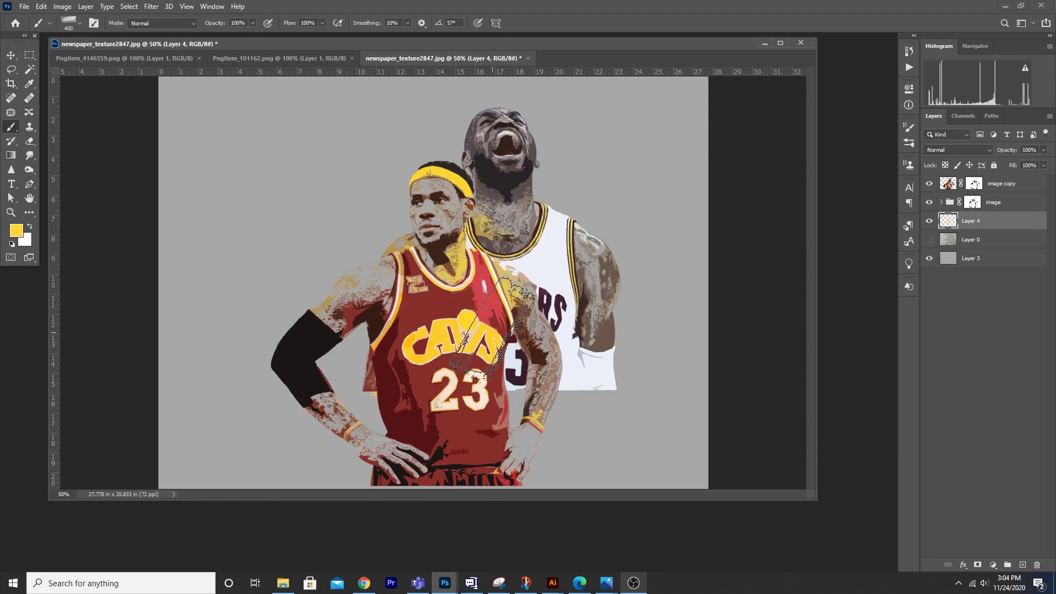
key(bracketleft)
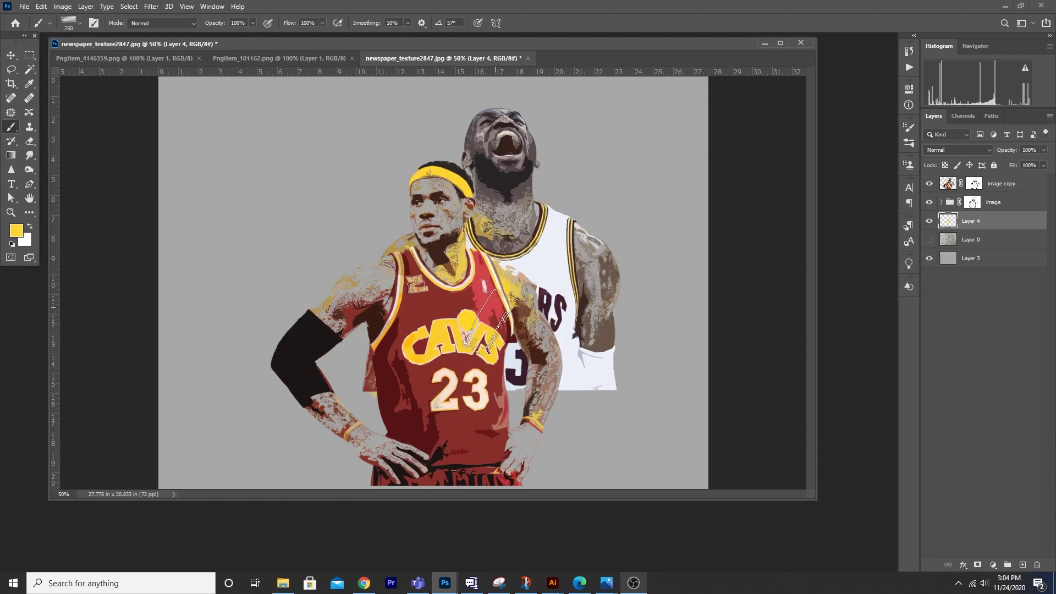
key(bracketleft)
key(bracketleft)
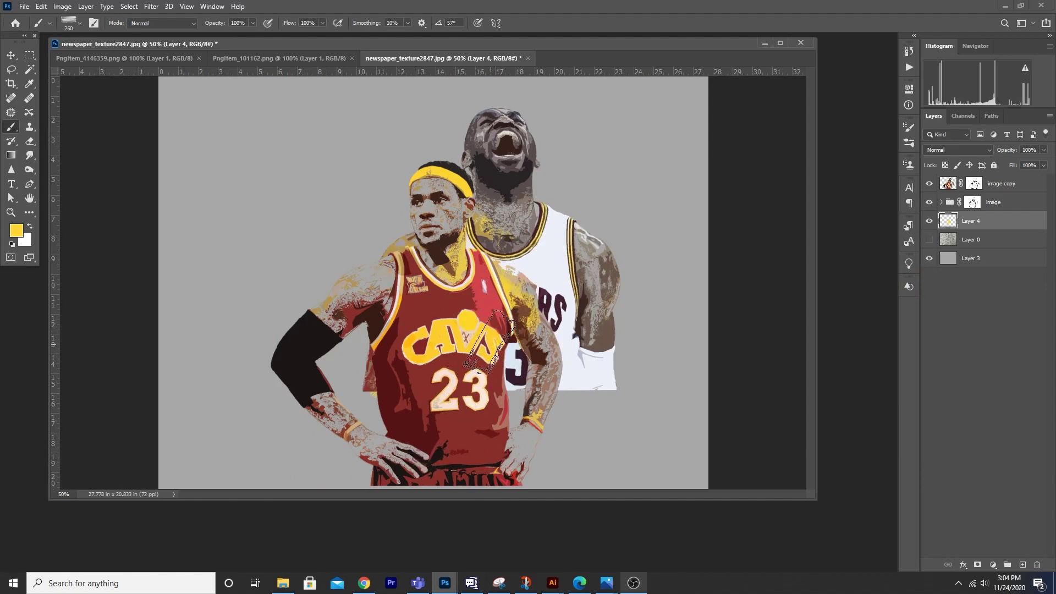
drag(385, 319, 387, 344)
key(bracketleft)
mouse_move(600, 314)
mouse_down()
mouse_move(575, 358)
mouse_move(592, 348)
mouse_up()
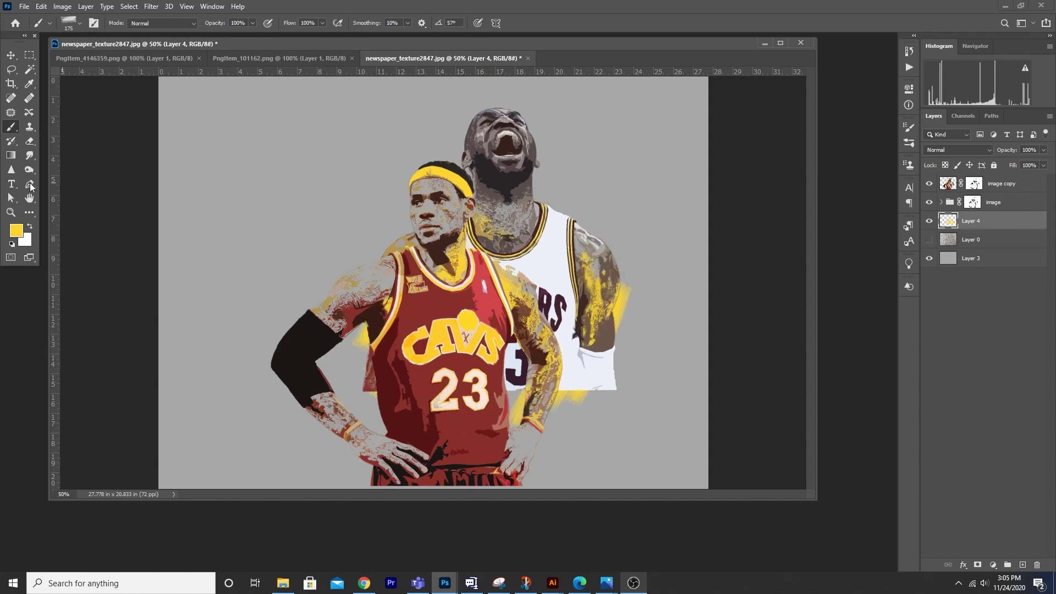
Sample the jersey's dark red (872a26) and paint broad diagonal strokes behind the rear player's shoulder and the front player's sleeved arm.
click(16, 230)
click(471, 298)
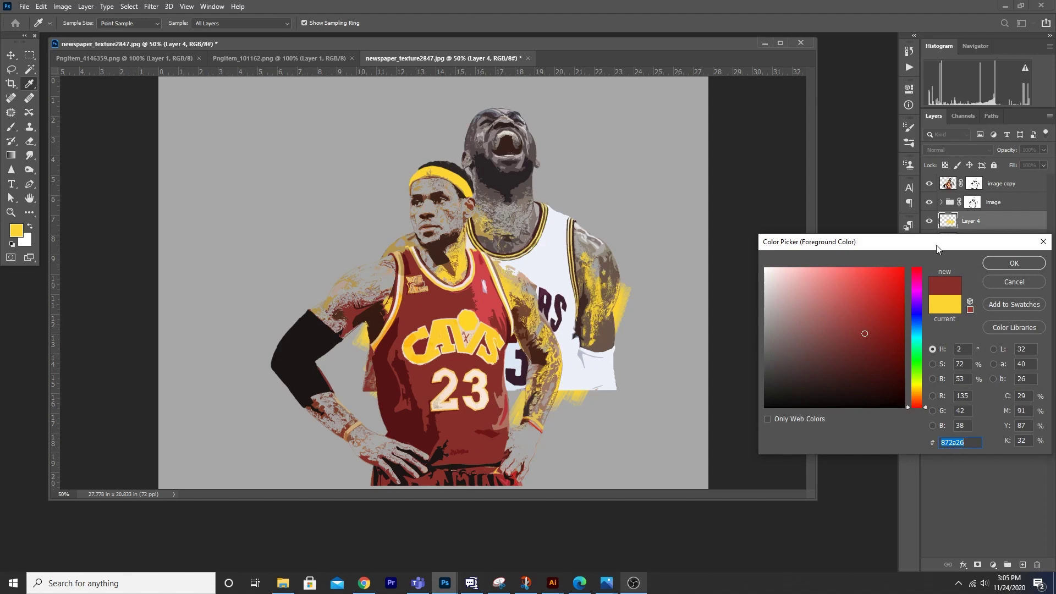
key(Return)
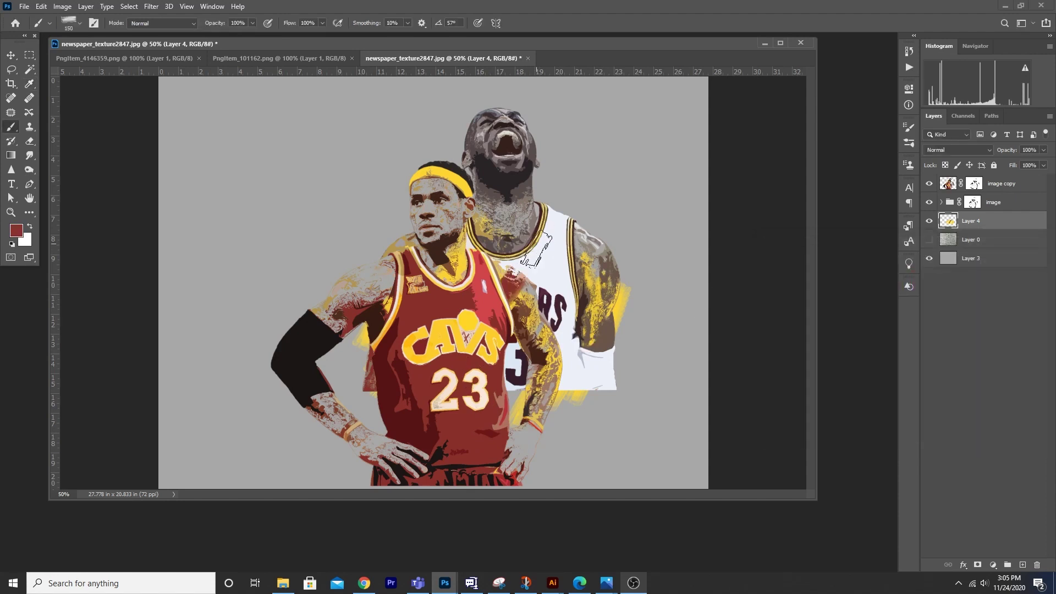
key(bracketright)
key(bracketright)
drag(562, 198, 499, 301)
key(bracketleft)
mouse_move(421, 218)
mouse_down()
mouse_move(308, 462)
mouse_move(259, 495)
mouse_up()
Sample the jersey's lighter red (d2424a) and paint strokes over and beside the dark red behind the rear player's shoulder.
click(17, 230)
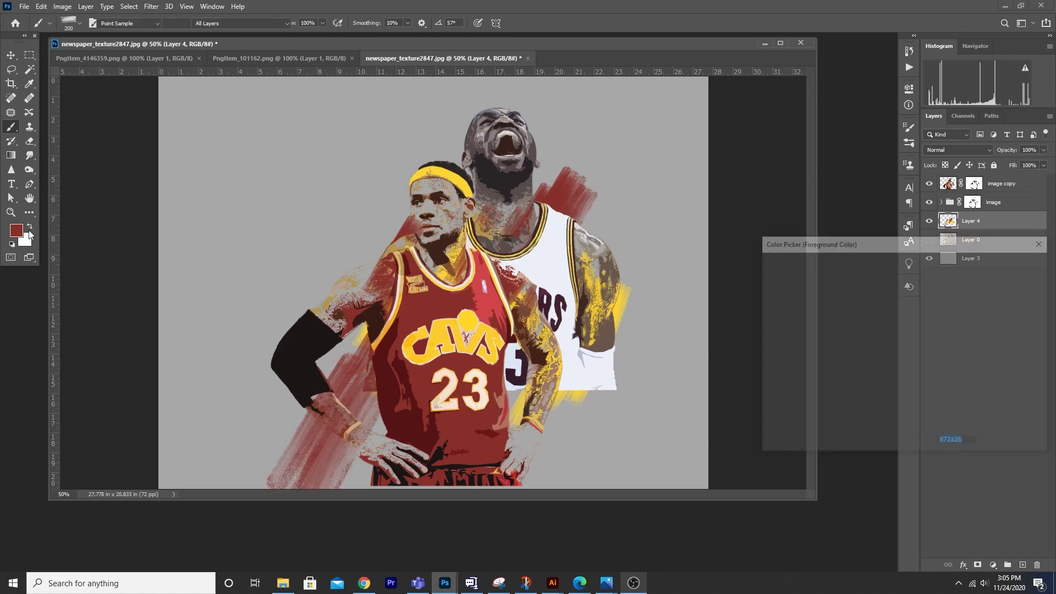
click(485, 296)
click(1008, 263)
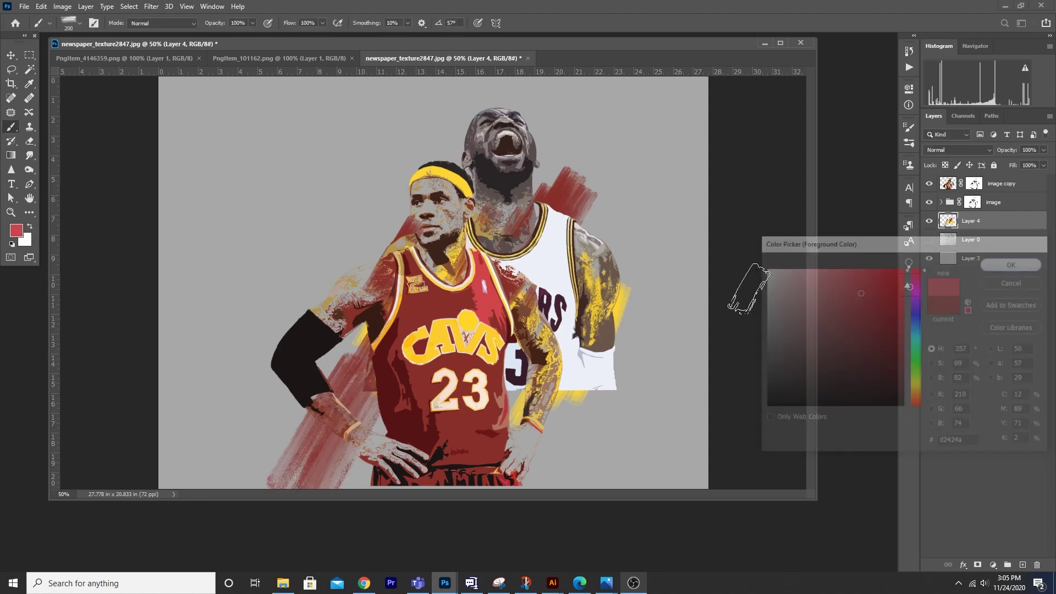
key(bracketleft)
key(bracketleft)
key(bracketleft)
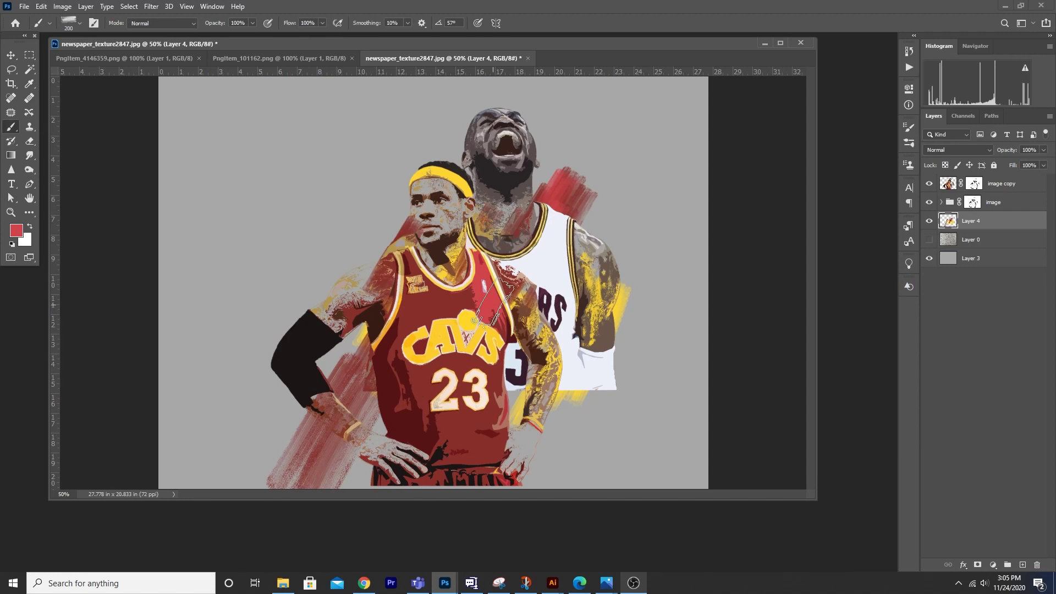
key(bracketright)
key(bracketright)
key(bracketright)
key(bracketright)
drag(583, 273, 619, 193)
Add lighter red strokes with a 200 px brush around the front player's torso, inner arm and hand.
key(bracketleft)
key(bracketleft)
click(514, 292)
click(437, 426)
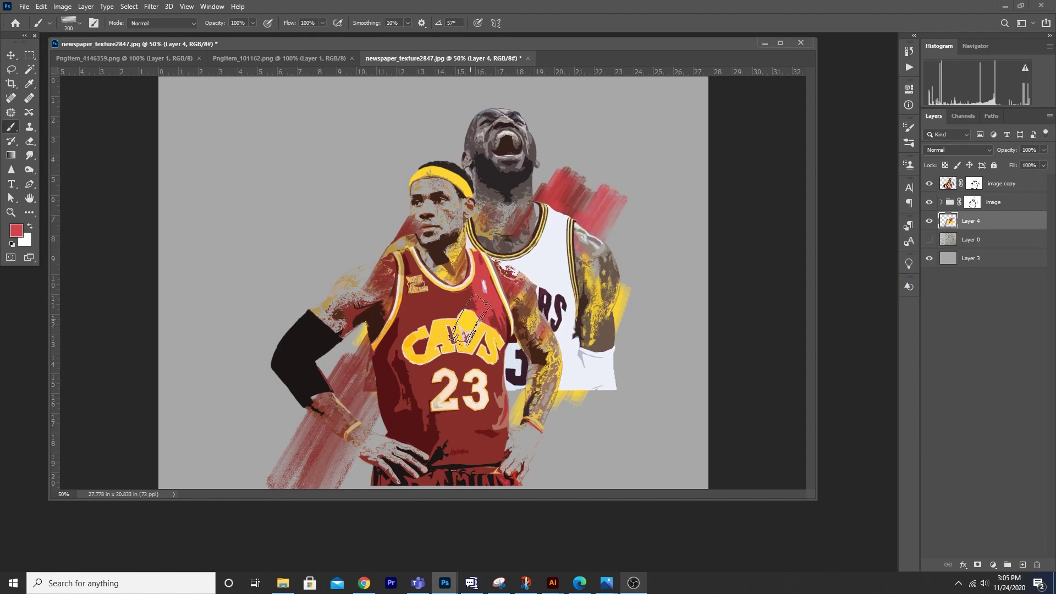
click(363, 363)
click(374, 454)
Hide the image group and brush black at 700 px on the image copy's mask to fade the players' lower bodies.
click(930, 202)
click(977, 184)
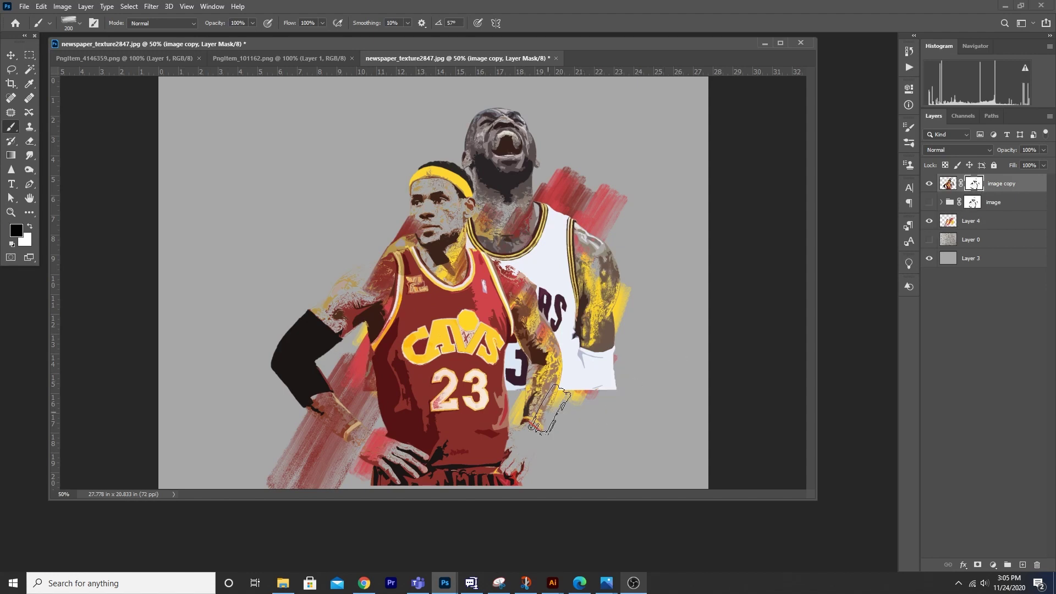
key(bracketright)
key(bracketright)
key(bracketright)
key(bracketright)
key(bracketright)
mouse_move(608, 374)
mouse_down()
mouse_move(550, 419)
mouse_move(528, 454)
mouse_up()
mouse_move(499, 495)
mouse_down()
mouse_move(498, 435)
mouse_move(455, 505)
mouse_up()
key(ctrl+minus)
key(ctrl+plus)
key(ctrl+plus)
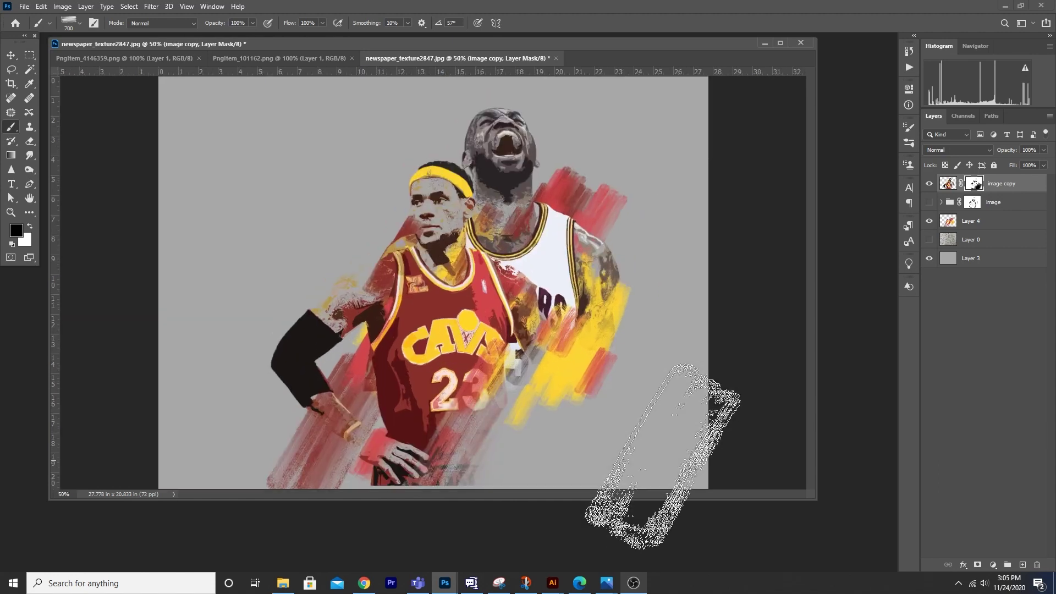
Add a new layer above the painted strokes and sample the headband's yellow (fcd530) as foreground color.
click(956, 224)
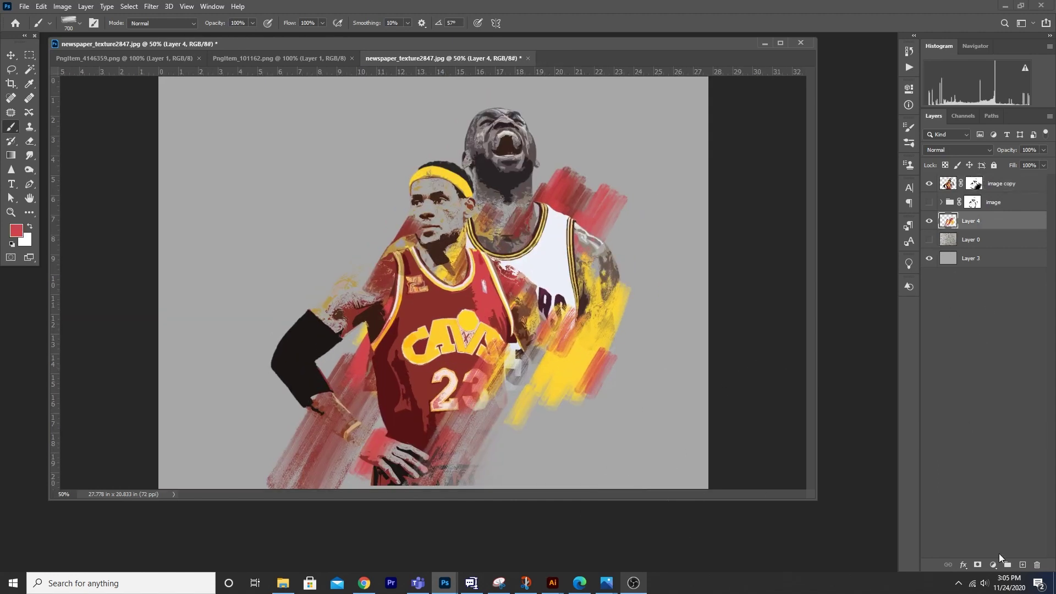
click(1021, 565)
click(20, 231)
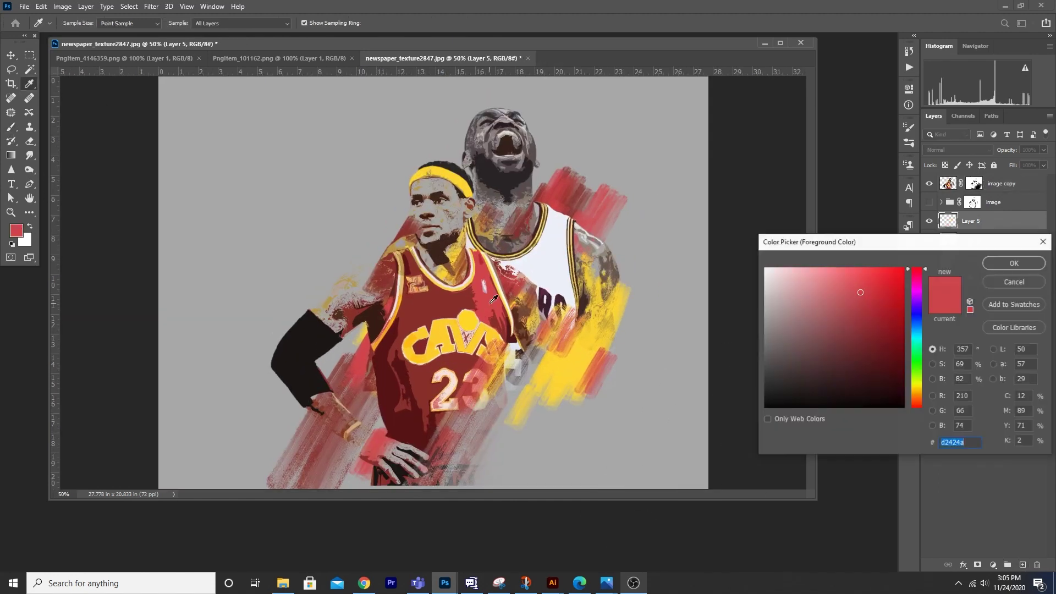
click(463, 182)
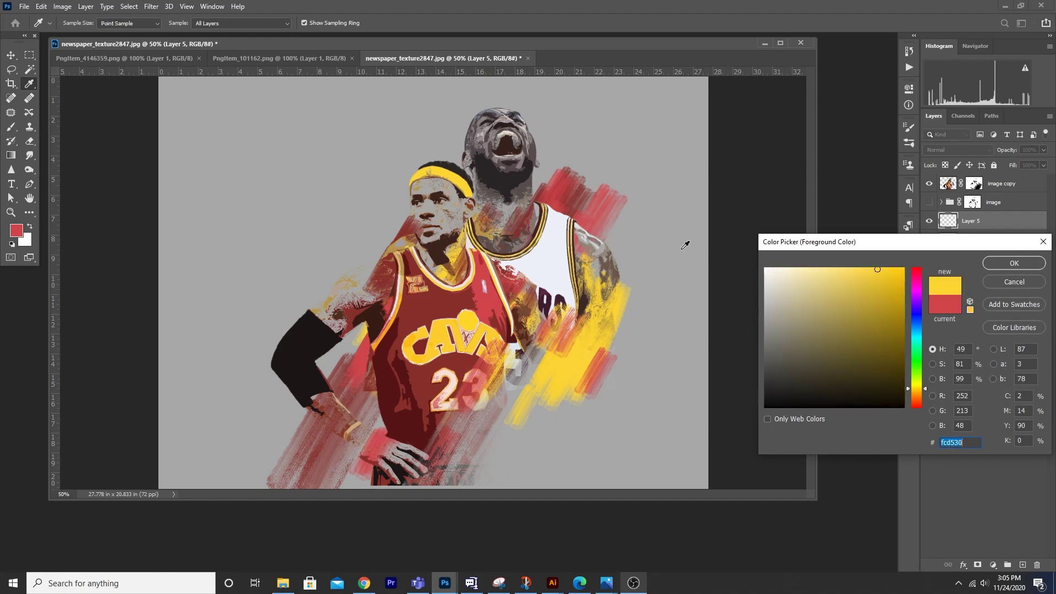
click(1014, 264)
Choose brush 36 from the Free Painter Photoshop Brushes 3 set and rotate its tip to a 45° angle.
key(b)
click(79, 23)
click(99, 241)
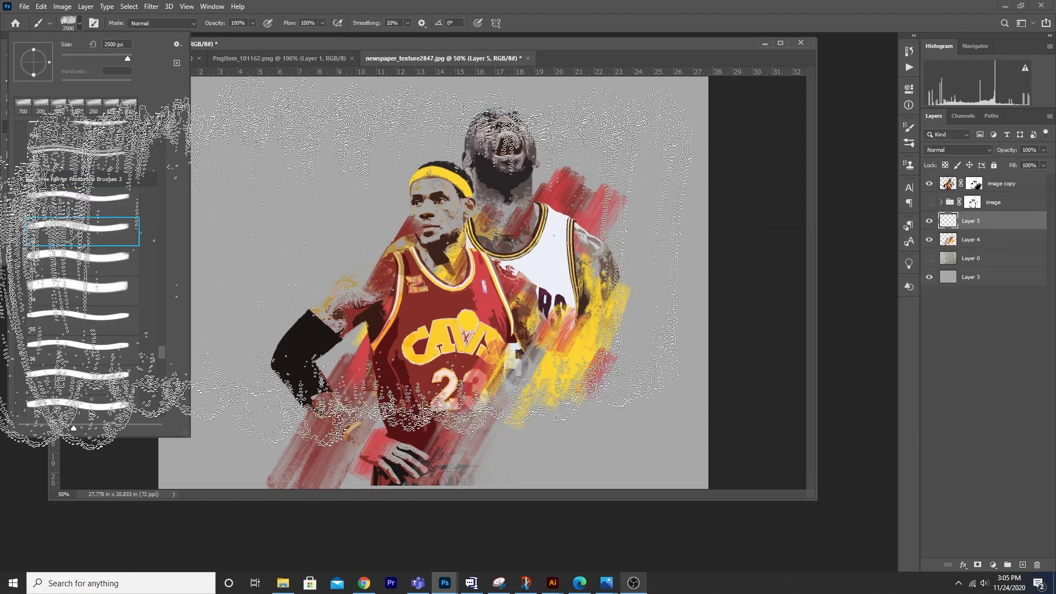
click(137, 269)
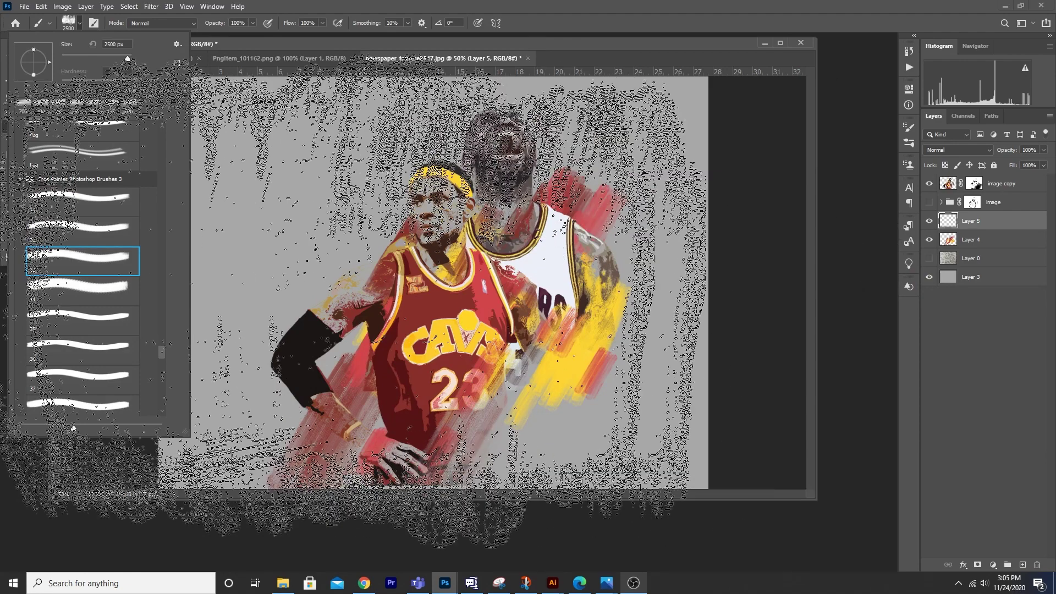
click(102, 287)
click(109, 315)
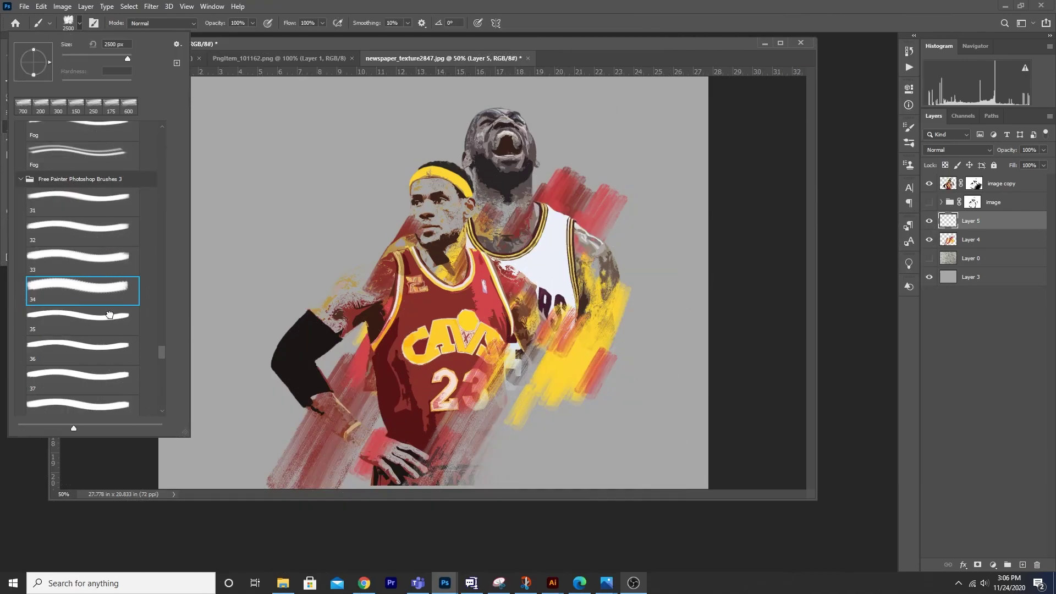
click(103, 348)
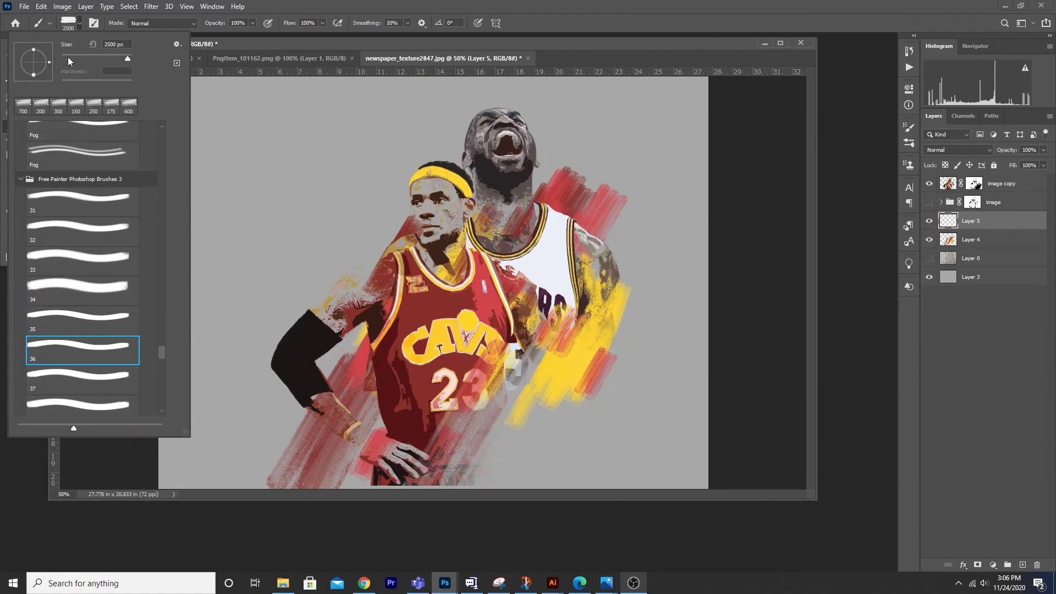
click(36, 48)
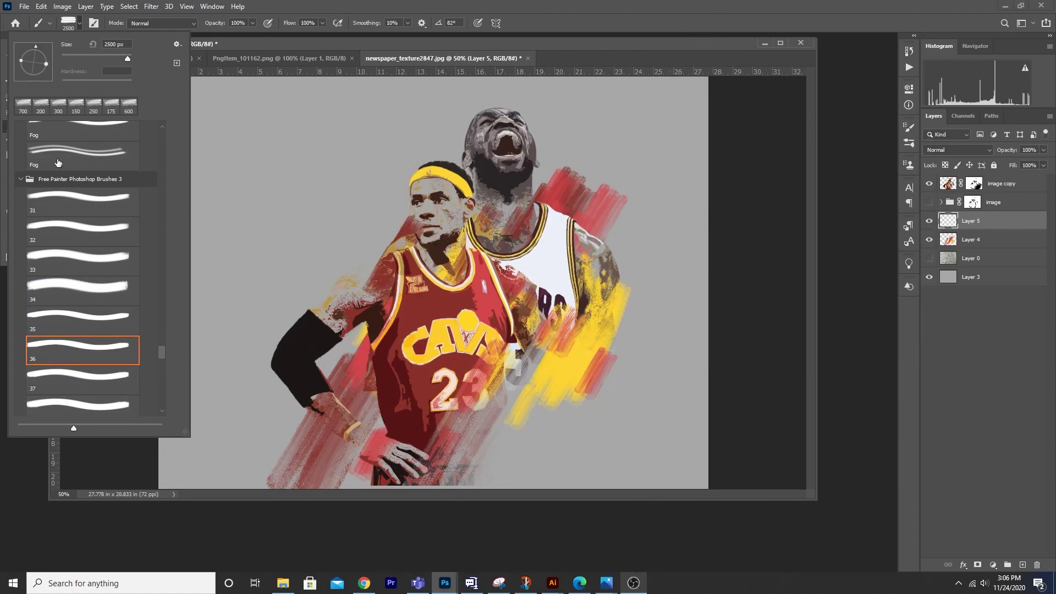
drag(45, 53, 44, 52)
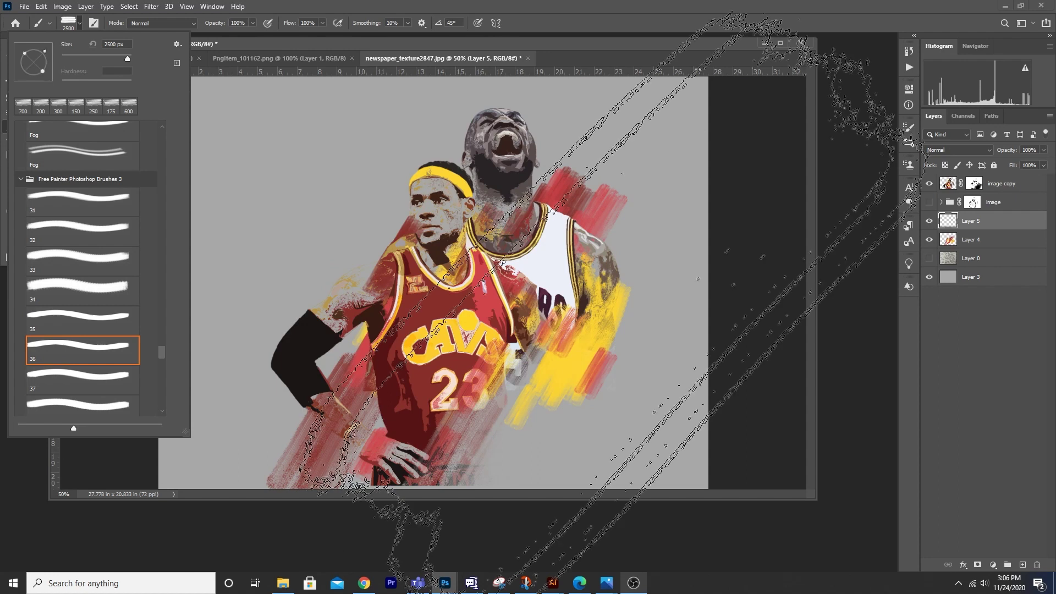
Paint yellow strokes with a 300 px brush behind the front player's forearm and hand and the rear player's neck and shoulder.
click(964, 224)
key(bracketleft)
key(bracketleft)
key(bracketleft)
key(bracketleft)
key(bracketleft)
key(bracketleft)
key(bracketleft)
key(bracketleft)
key(bracketleft)
key(bracketleft)
key(bracketleft)
key(bracketleft)
key(bracketleft)
key(bracketleft)
key(bracketleft)
key(bracketleft)
key(bracketleft)
key(bracketleft)
key(bracketleft)
key(bracketleft)
key(bracketleft)
mouse_move(484, 324)
mouse_down()
mouse_move(520, 264)
mouse_move(335, 451)
mouse_up()
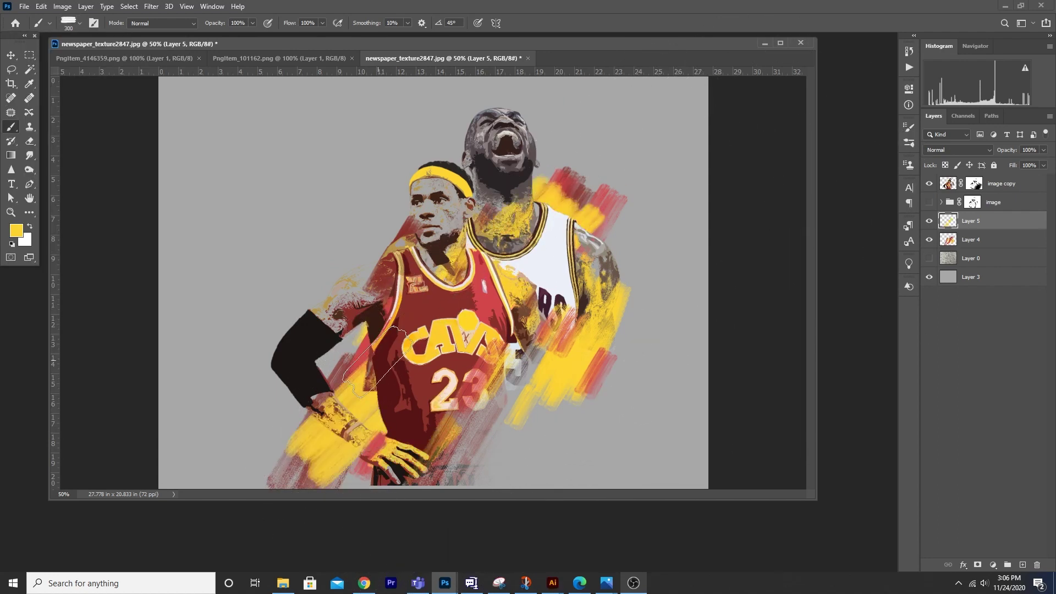
Set the foreground color to dark green (067b5b) and paint strokes behind the front player's upper arm and shoulder and the rear player's neck.
click(16, 230)
click(656, 308)
click(917, 346)
click(897, 342)
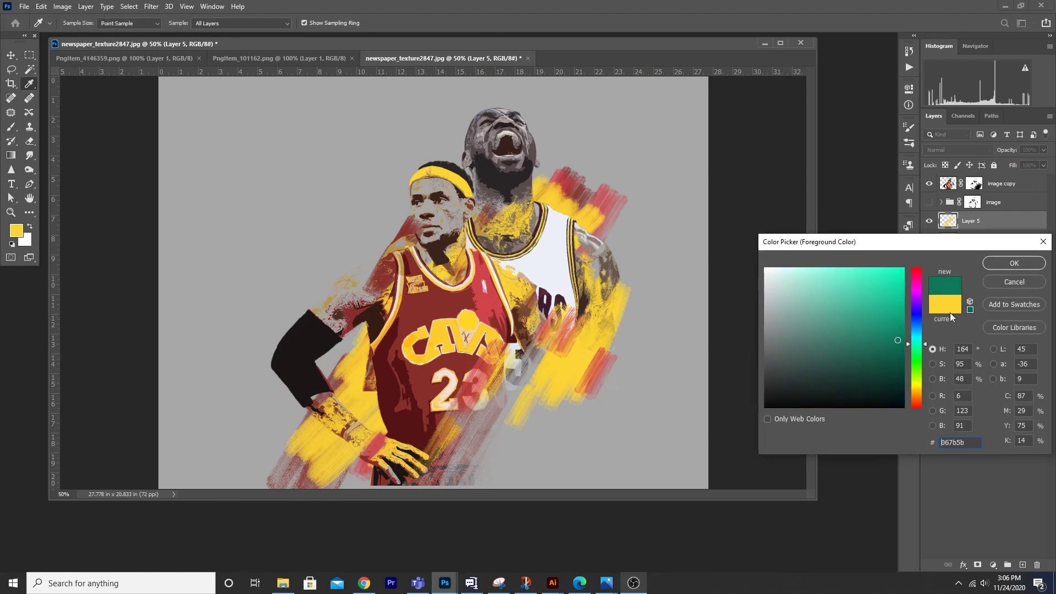
click(1014, 263)
drag(395, 284, 354, 356)
drag(528, 212, 492, 280)
drag(404, 239, 376, 266)
Add a new layer above the yellow and green strokes, rotate brush 36 to 42° and set the foreground color to magenta.
click(1022, 565)
click(79, 23)
click(83, 379)
click(83, 351)
drag(49, 63, 44, 51)
click(440, 246)
click(16, 230)
click(918, 310)
click(918, 282)
click(905, 298)
click(1014, 263)
Shrink the brush to about 200 px and paint magenta strokes behind both players' necks and beside the front player's arm.
key(bracketleft)
key(bracketleft)
key(bracketleft)
key(bracketleft)
key(bracketleft)
key(bracketleft)
key(bracketleft)
key(bracketleft)
key(bracketleft)
key(bracketleft)
key(bracketleft)
key(bracketleft)
key(bracketleft)
key(bracketleft)
key(bracketleft)
key(bracketleft)
key(bracketleft)
key(bracketleft)
key(bracketleft)
key(bracketleft)
click(462, 244)
drag(519, 224, 550, 206)
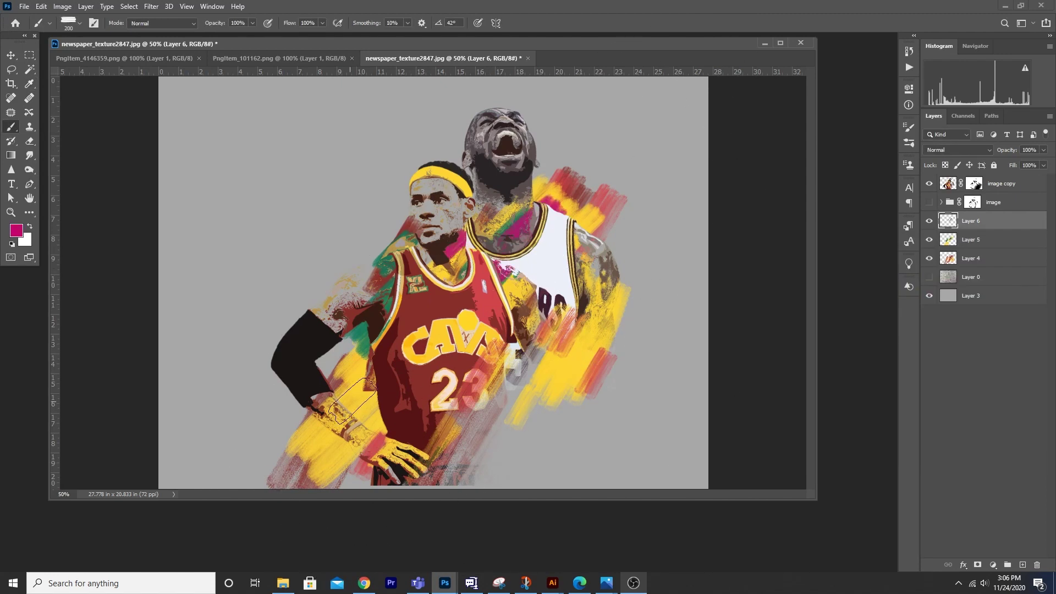
key(bracketleft)
click(334, 365)
click(377, 307)
Set the foreground color to burnt orange (c44500) and paint diagonal 400 px strokes below the rear player's arm.
click(16, 230)
click(917, 393)
click(914, 401)
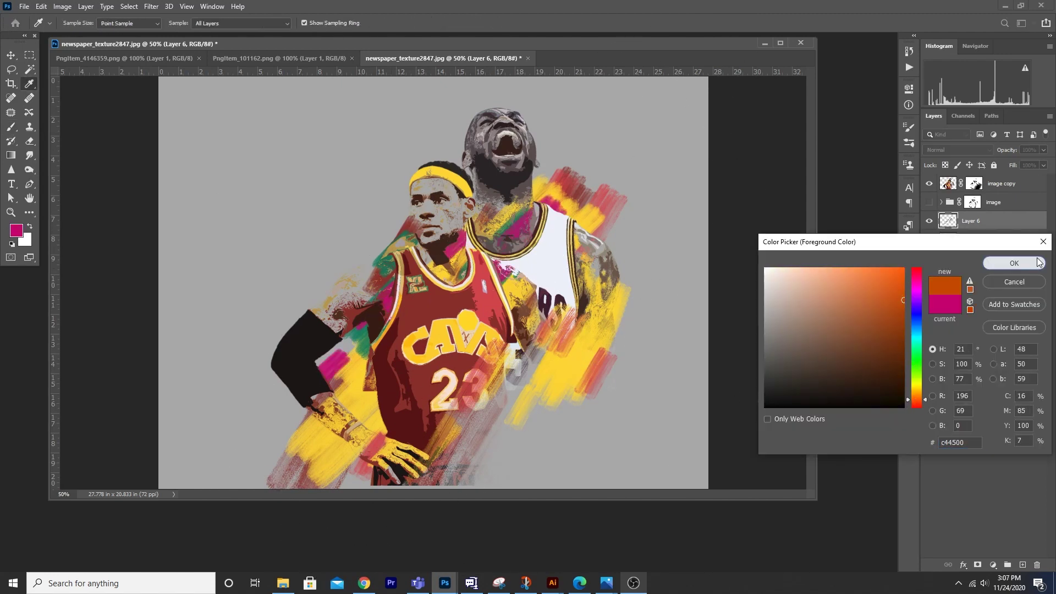
click(1014, 263)
key(bracketright)
key(bracketright)
key(bracketright)
drag(553, 333, 523, 363)
click(517, 390)
click(622, 310)
Choose the e1 brush from Powder Photoshop Brushes and add a new layer directly above Layer 6.
click(990, 183)
click(79, 24)
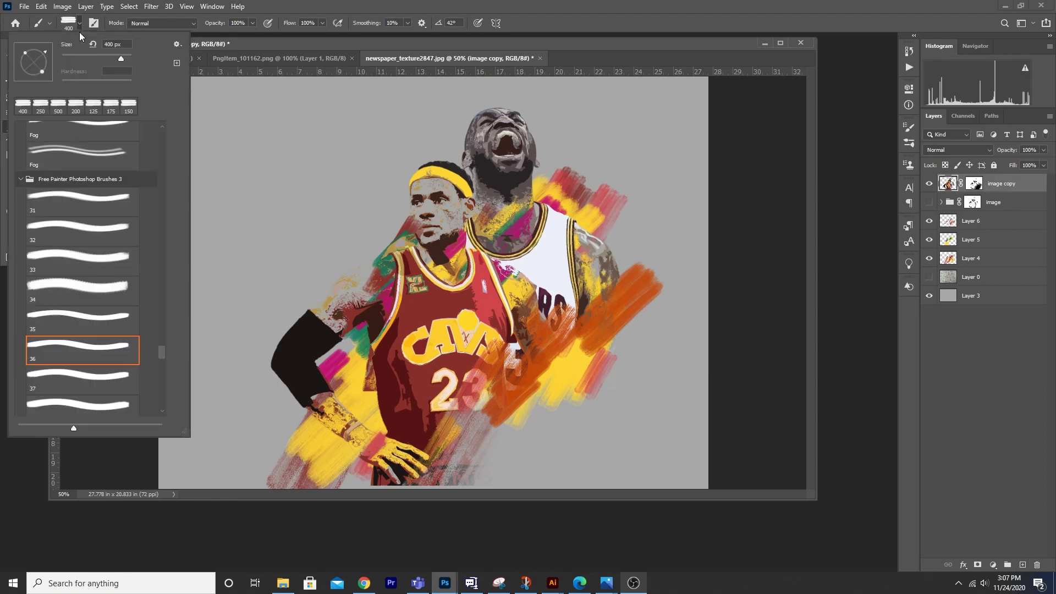
scroll(164, 346, up, 10)
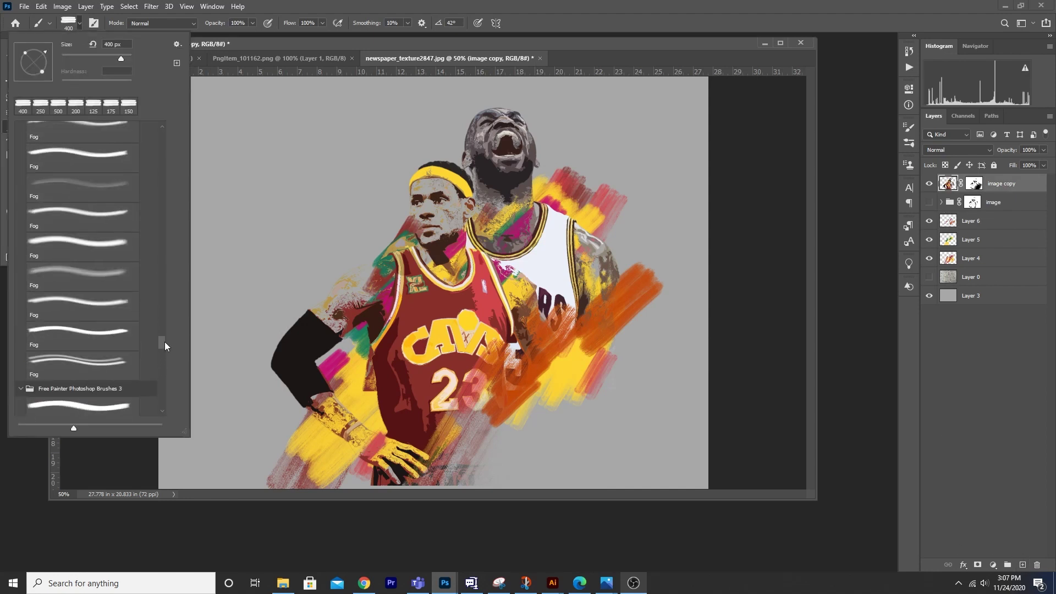
scroll(168, 319, up, 5)
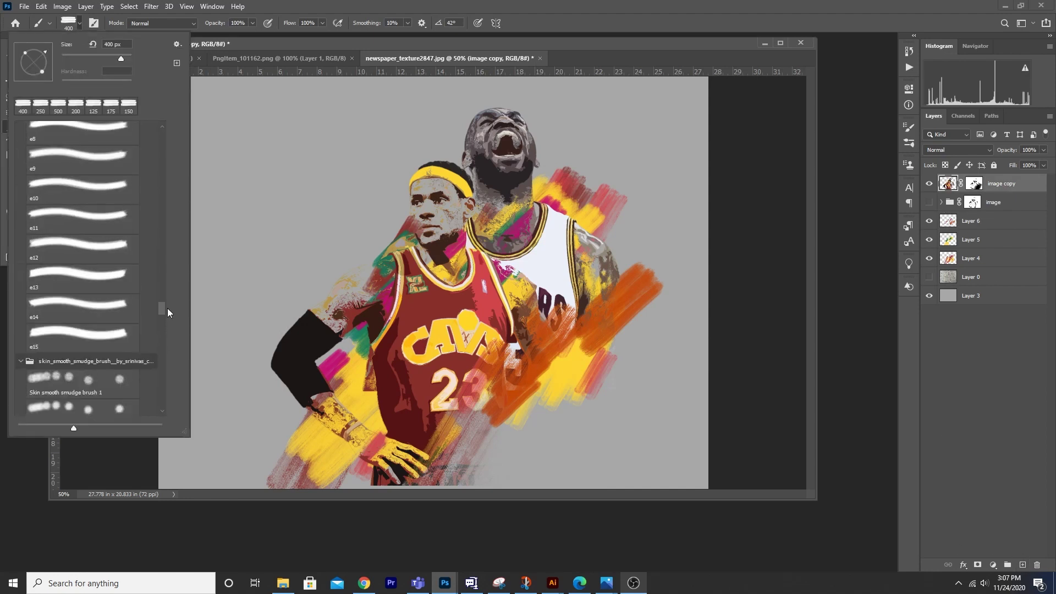
scroll(163, 296, up, 3)
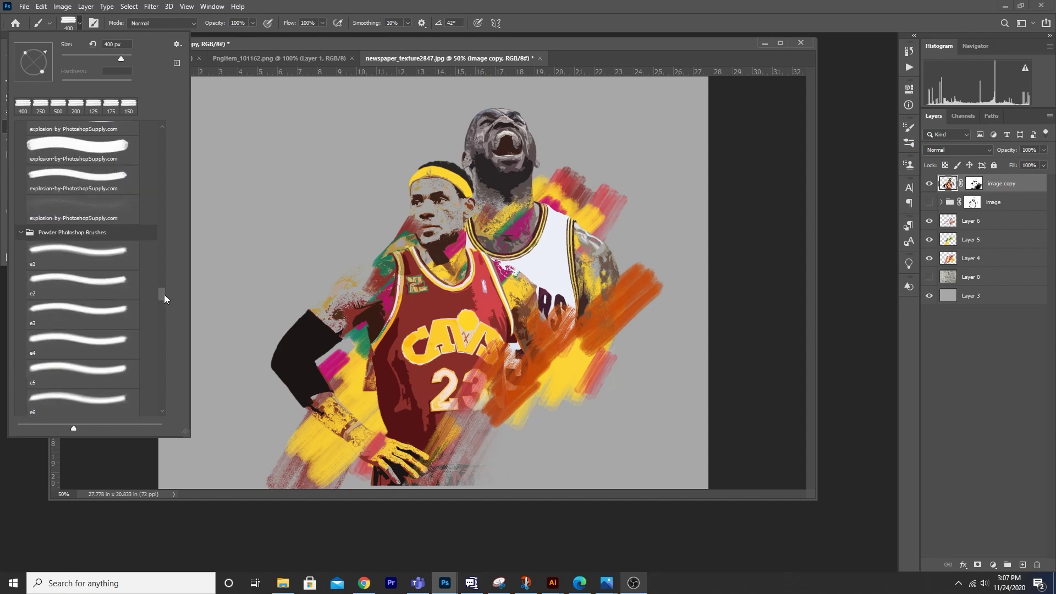
click(99, 254)
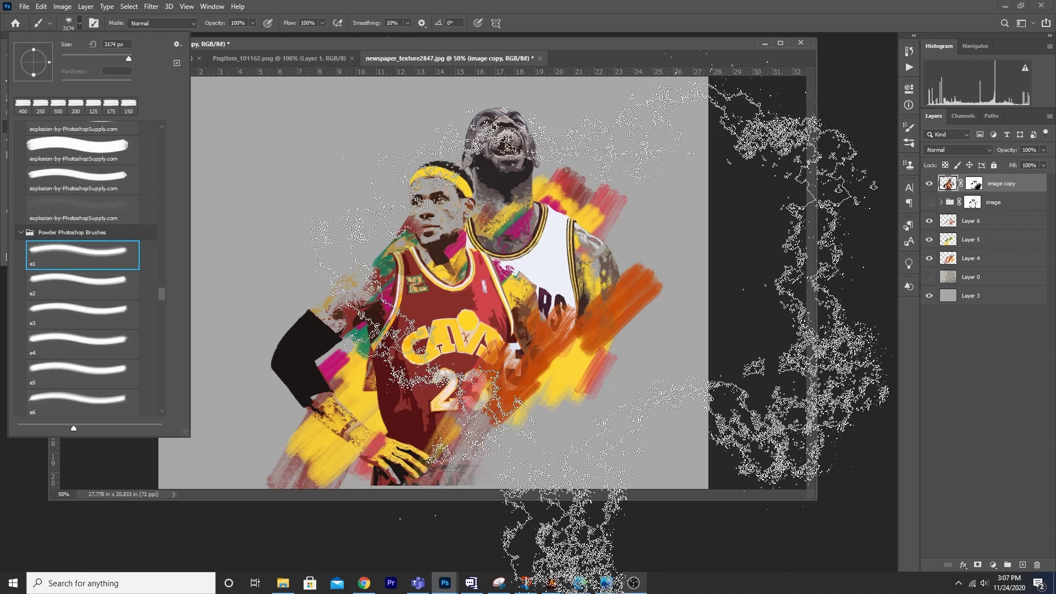
click(957, 224)
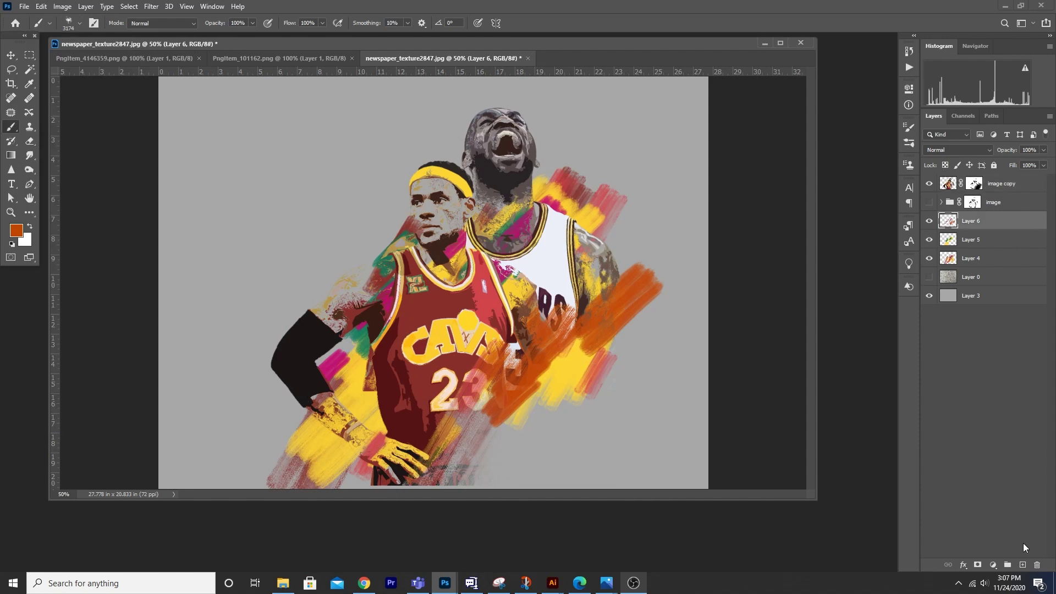
click(1023, 565)
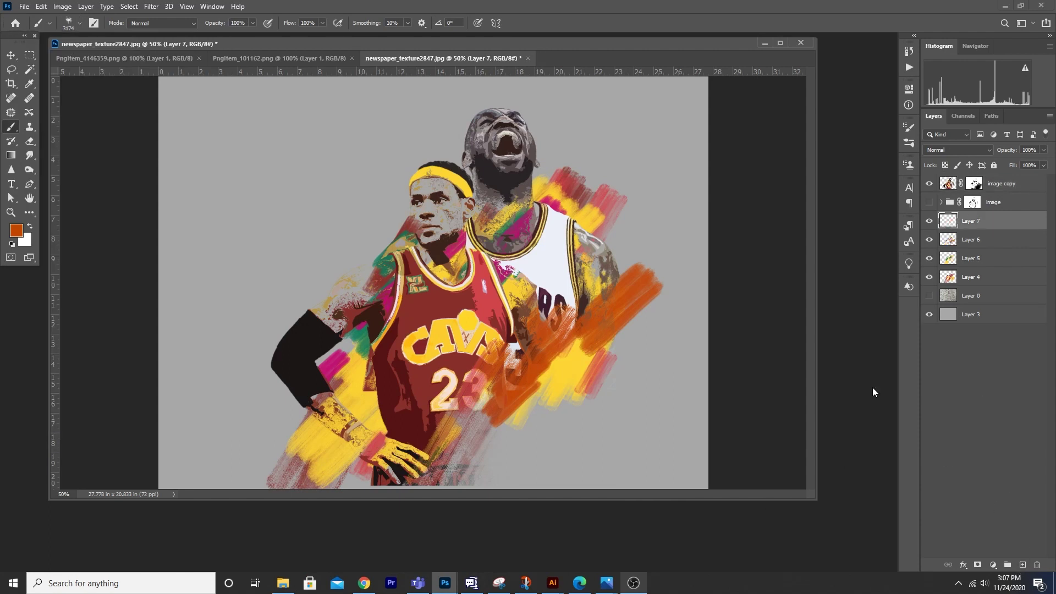
Set the foreground color to light gray (e0e0e0) and dab powder at about 1200 to 1100 px around the players' heads and shoulders.
click(16, 229)
drag(774, 318, 765, 284)
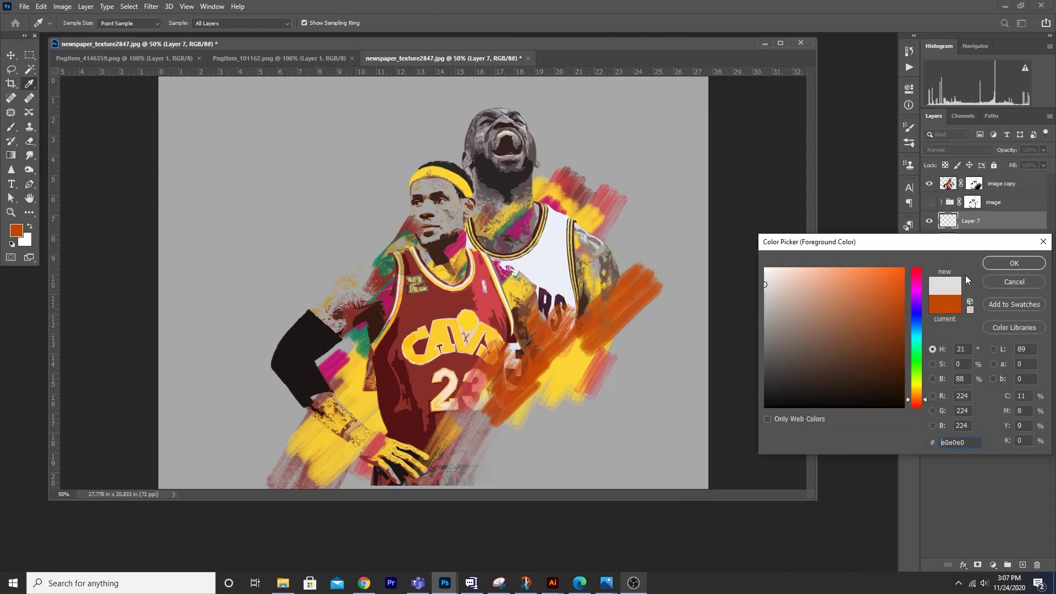
click(996, 264)
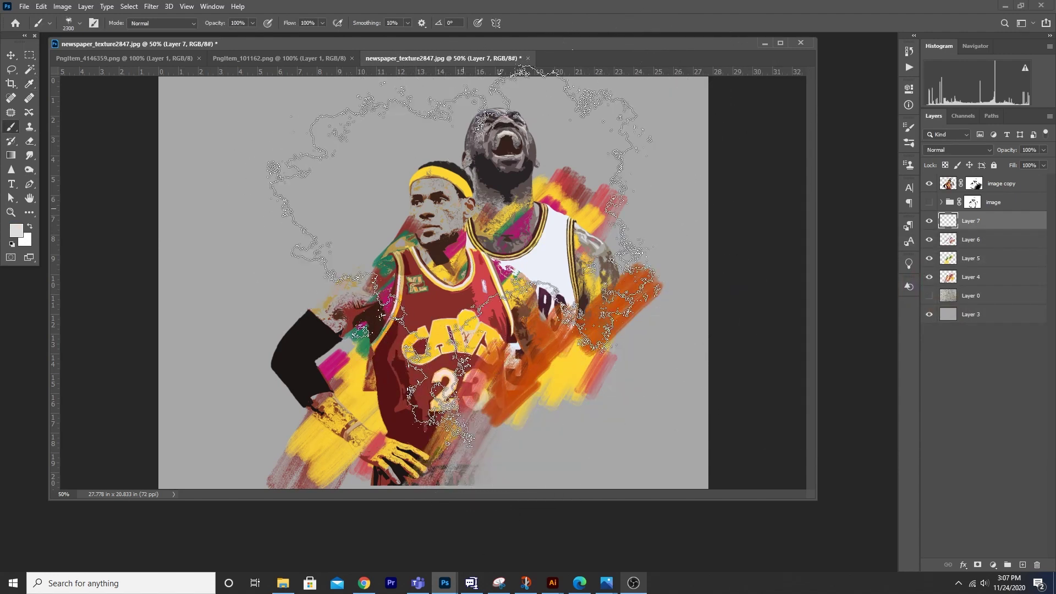
key(bracketleft)
key(bracketleft)
key(bracketleft)
click(469, 219)
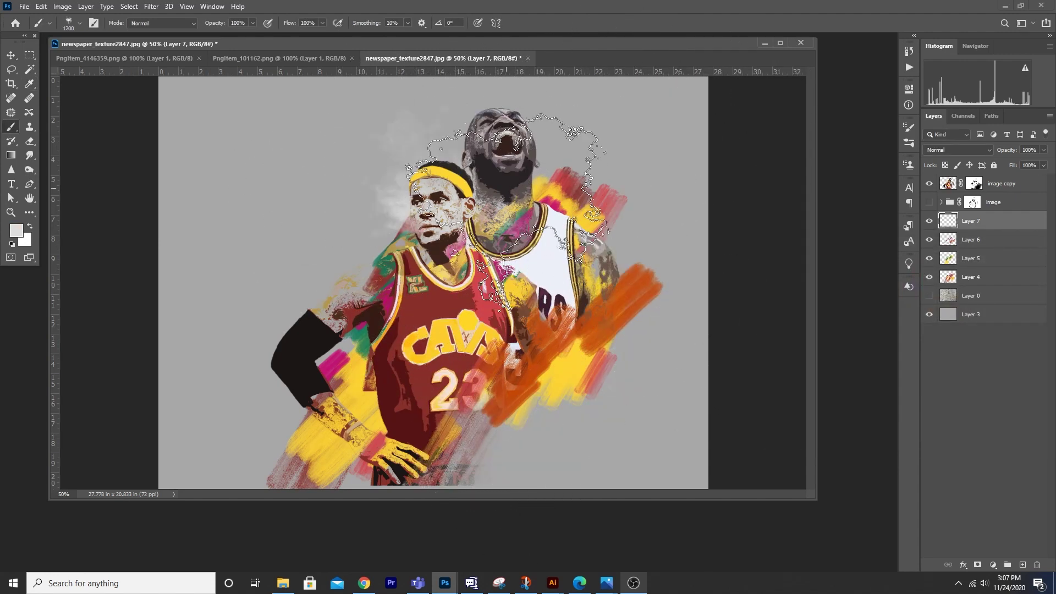
click(518, 181)
click(419, 249)
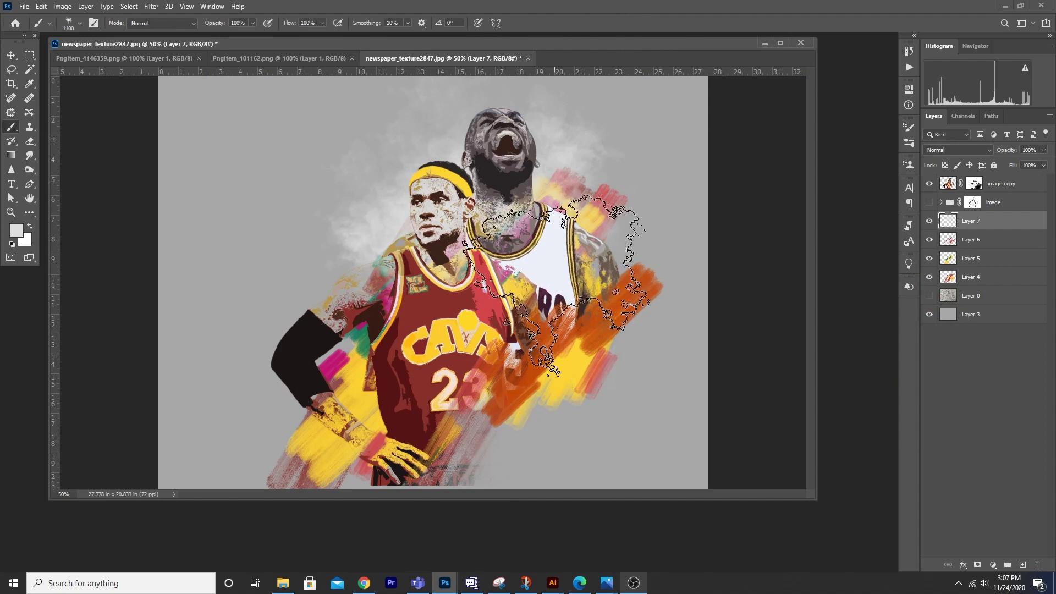
click(557, 260)
mouse_move(392, 450)
mouse_down()
mouse_move(374, 330)
mouse_move(357, 297)
mouse_up()
key(bracketleft)
key(bracketleft)
key(bracketleft)
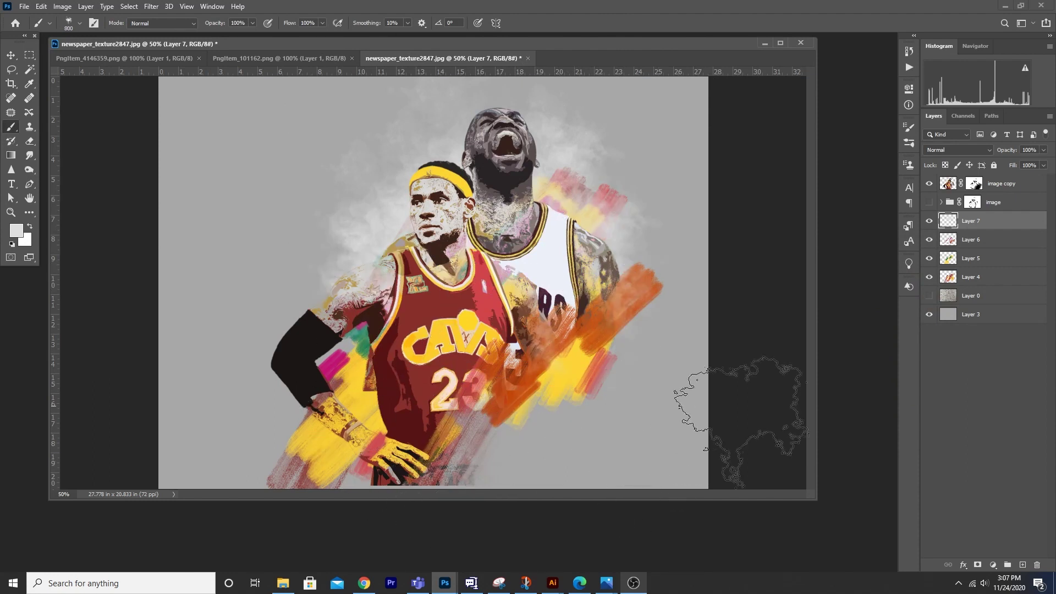
Add a new layer, set the foreground color to amber (ffba00) and dab powder over the rear player's shoulder and neck.
click(1021, 565)
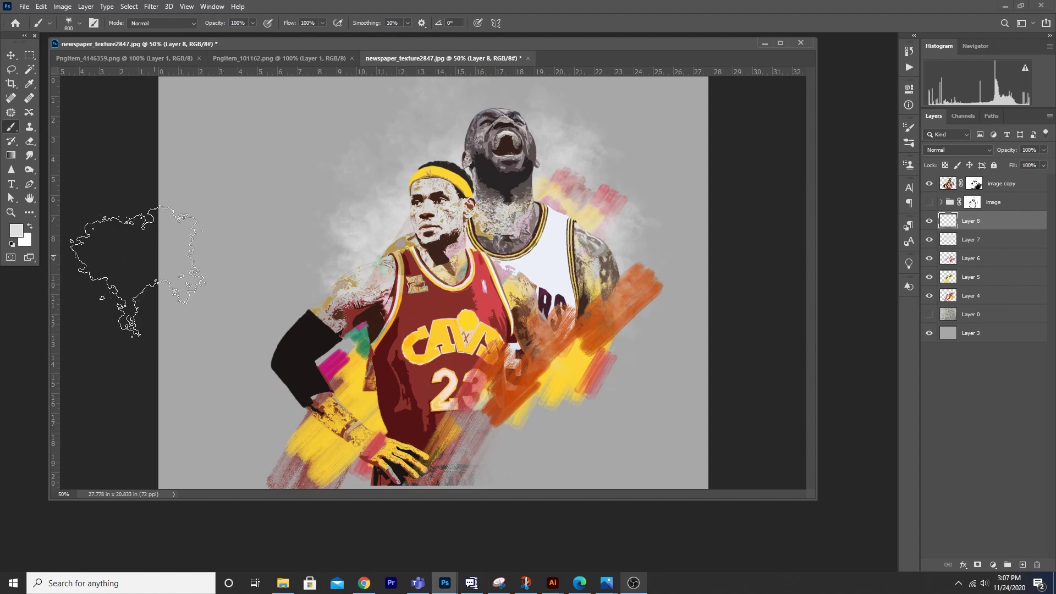
click(17, 231)
mouse_move(918, 399)
mouse_down()
mouse_move(920, 382)
mouse_move(919, 397)
mouse_move(925, 391)
mouse_up()
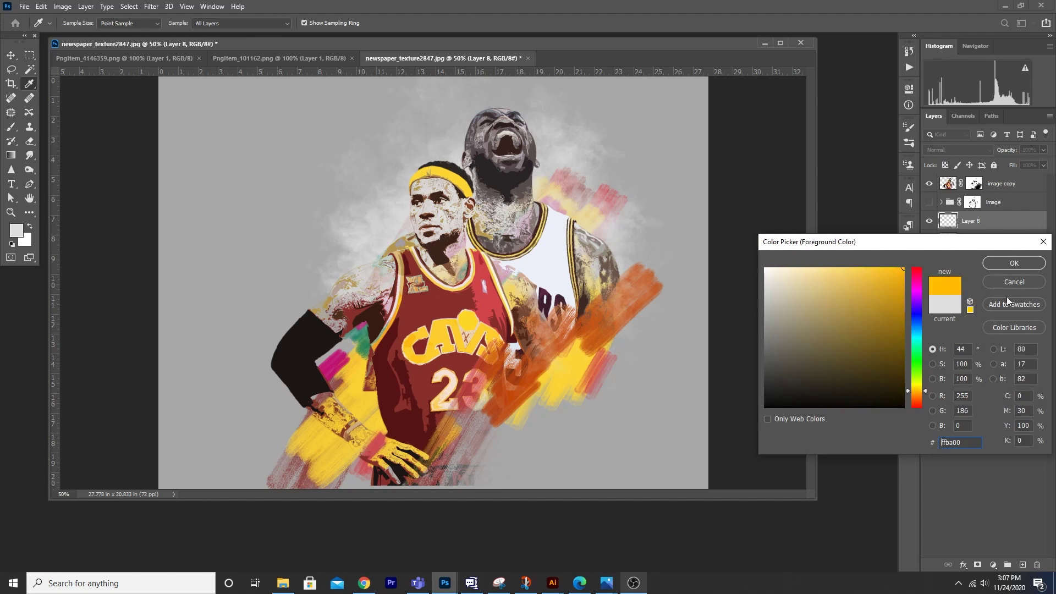
click(1008, 268)
click(585, 222)
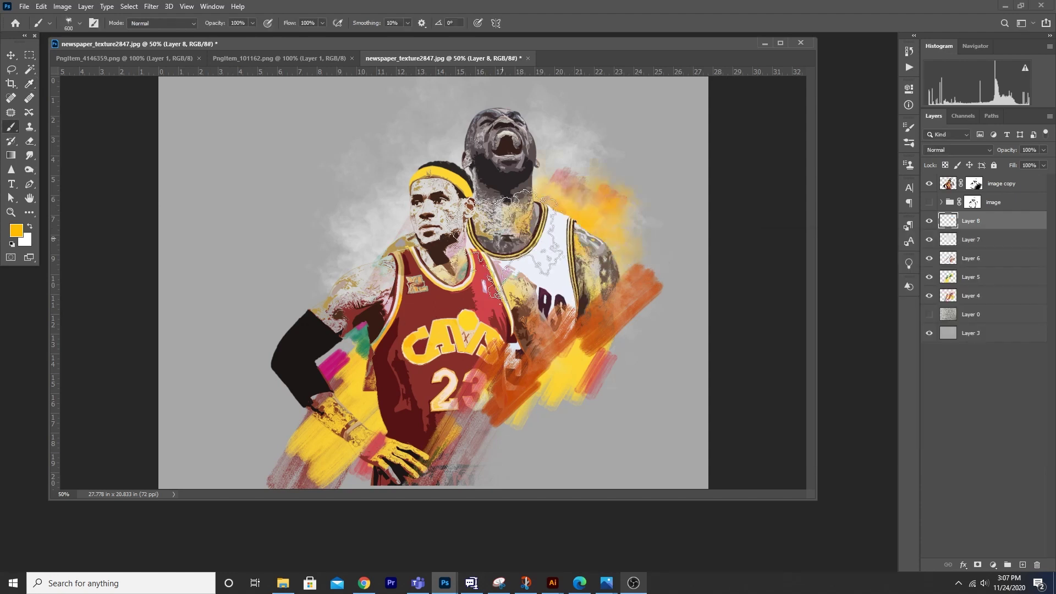
click(507, 217)
Dab amber powder around the front player's bent arm at 1000 px and below the rear player's arm at 800 px.
key(bracketright)
key(bracketright)
key(bracketright)
click(358, 363)
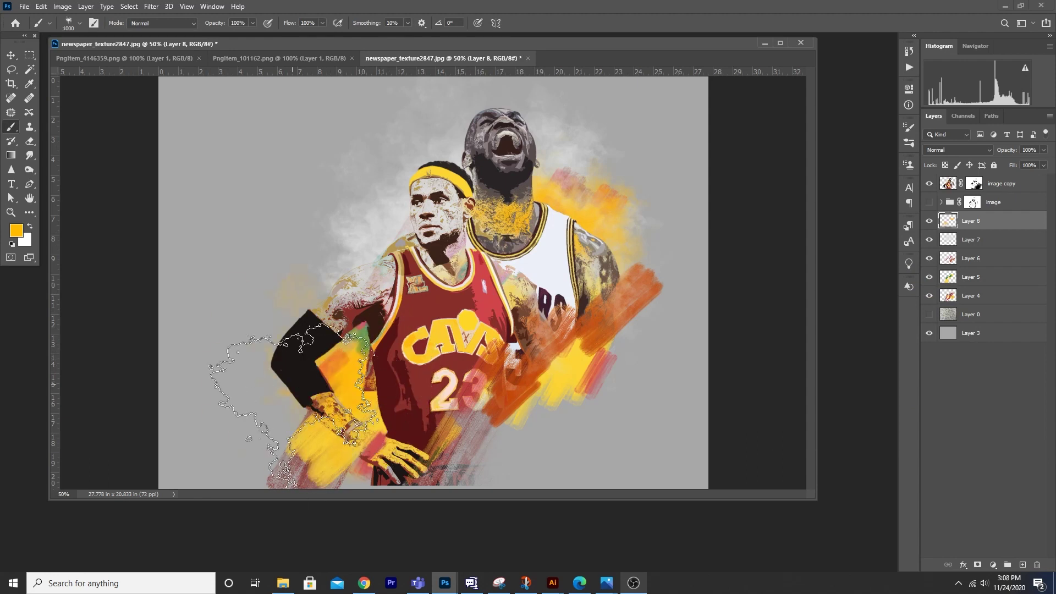
click(283, 379)
click(416, 319)
key(bracketleft)
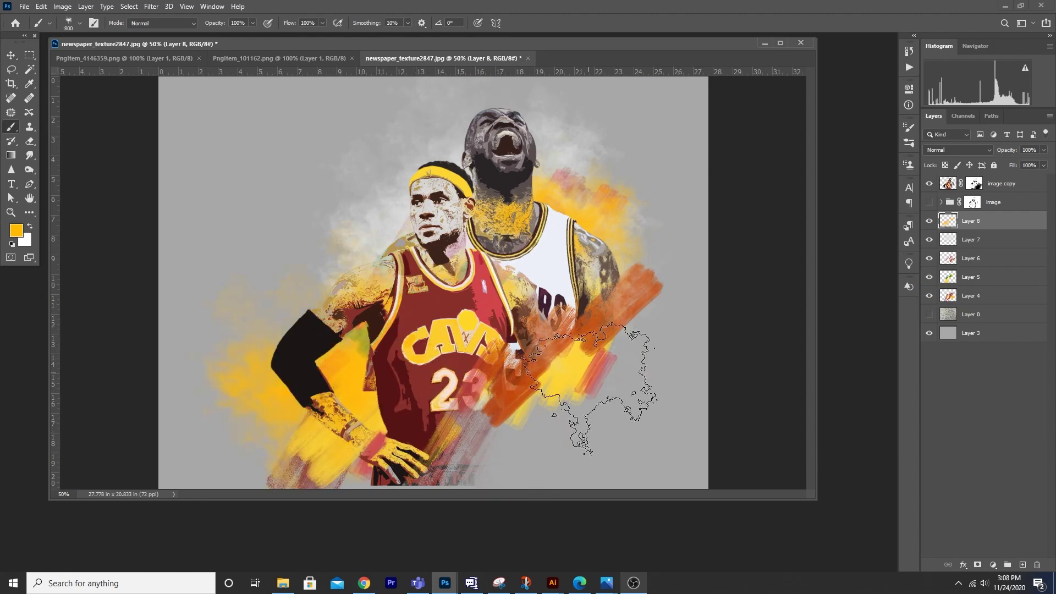
click(600, 377)
Add a new layer, sample the jersey's dark red (872a26) and dab powder at about 1400 px behind the players' lower bodies.
key(bracketright)
key(bracketright)
key(bracketright)
key(bracketright)
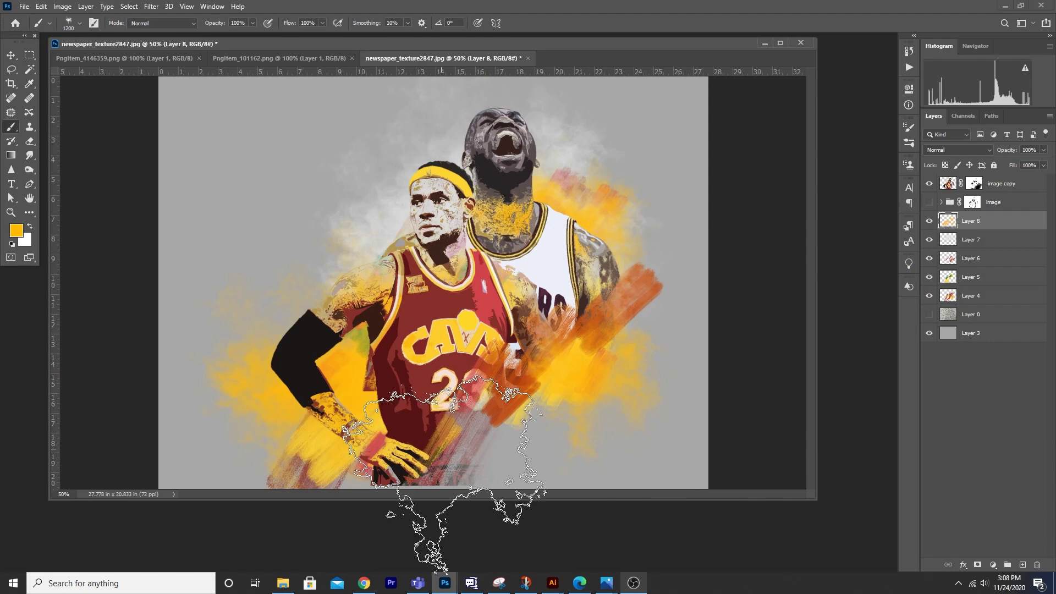
click(1022, 566)
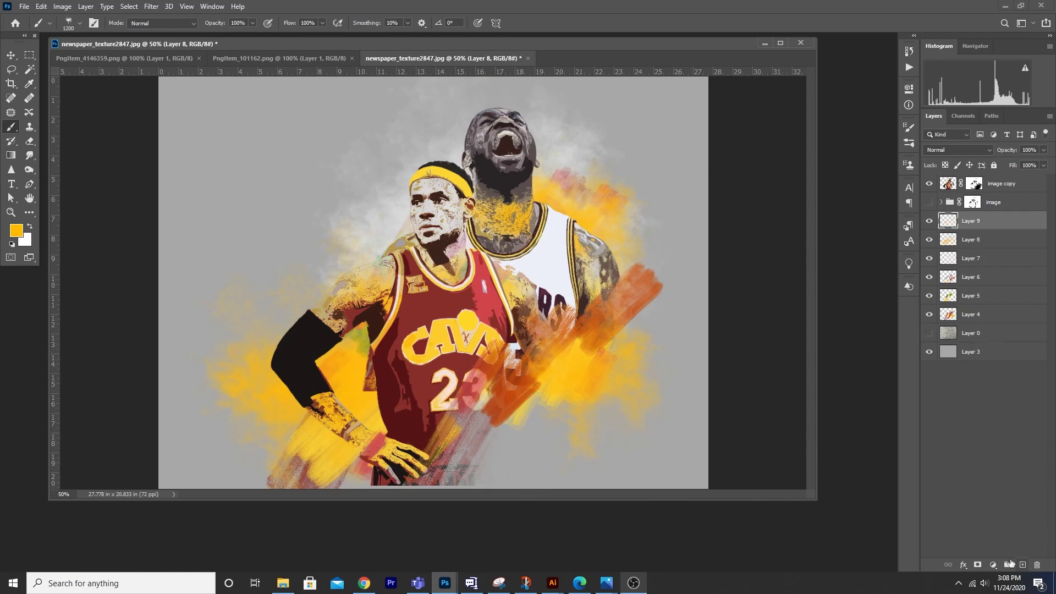
click(15, 232)
click(421, 376)
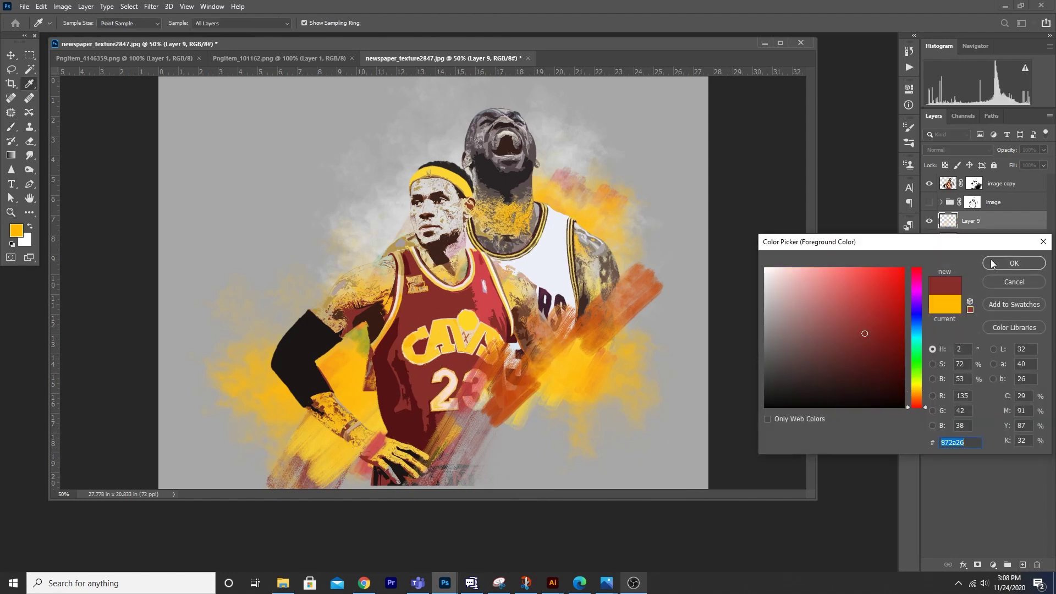
click(1014, 263)
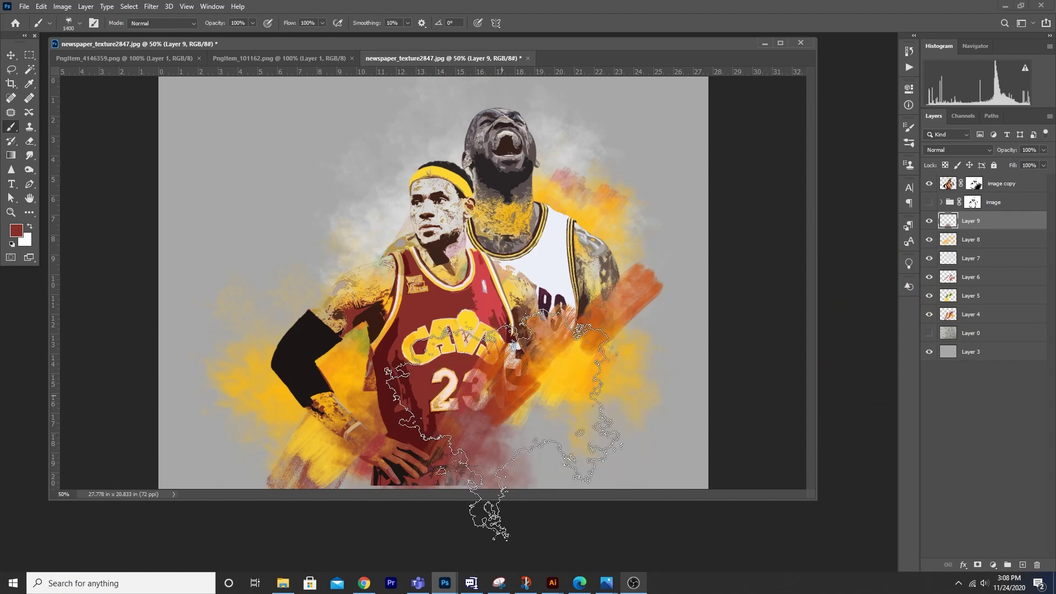
click(504, 425)
Add a new layer, sample the headband's yellow (fcd530) and dab powder at about 1300 px over the dark red area.
key(ctrl+shift+alt+n)
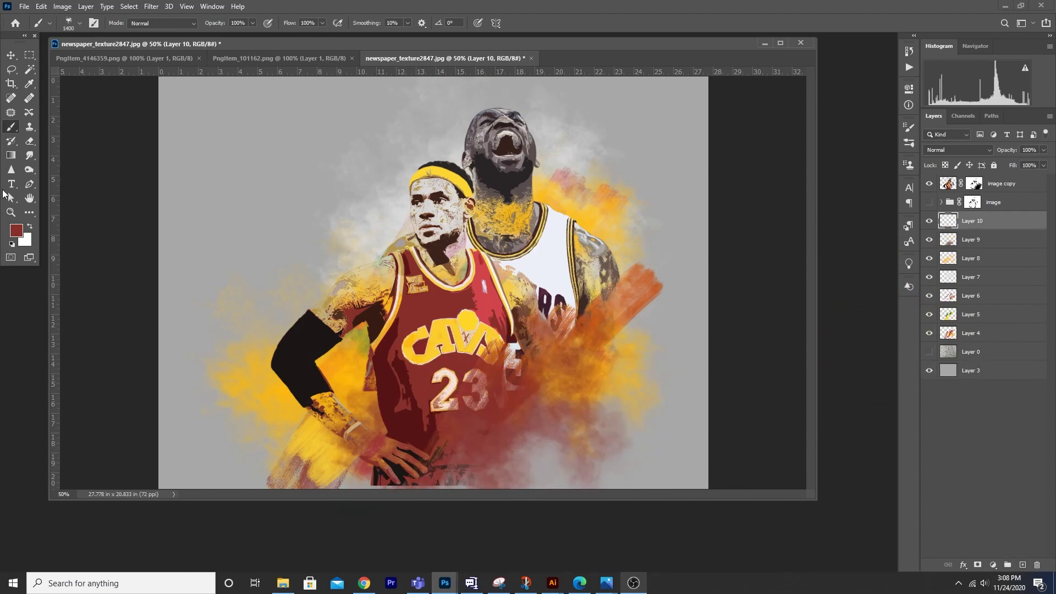
click(17, 228)
click(458, 190)
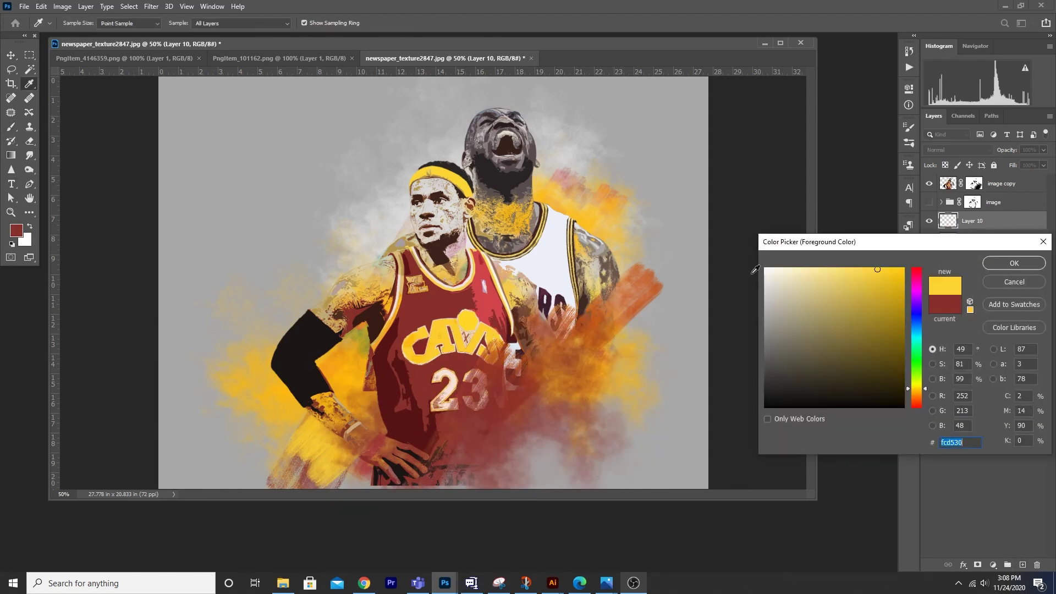
click(1014, 264)
click(579, 388)
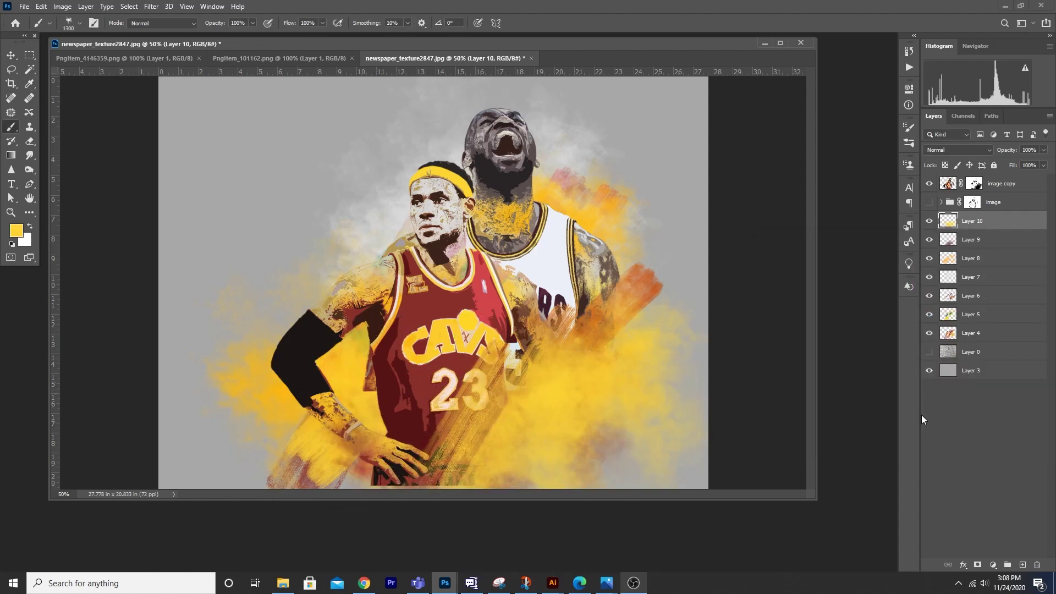
Add a new layer above the player cutouts and dab yellow powder (fcd530) over the players' lower bodies.
key(ctrl+minus)
key(ctrl+plus)
click(1001, 187)
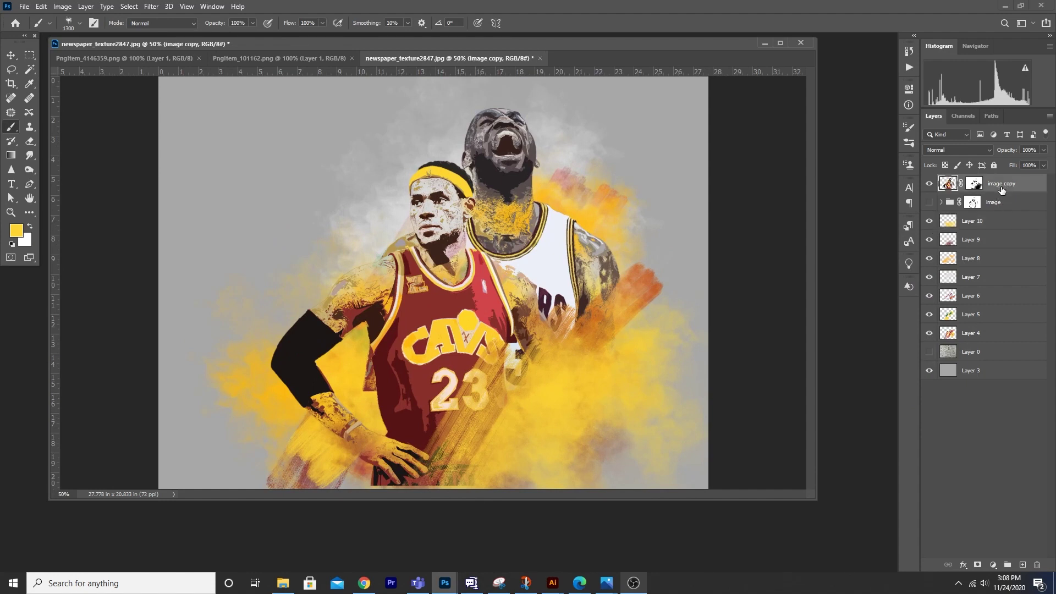
click(1023, 566)
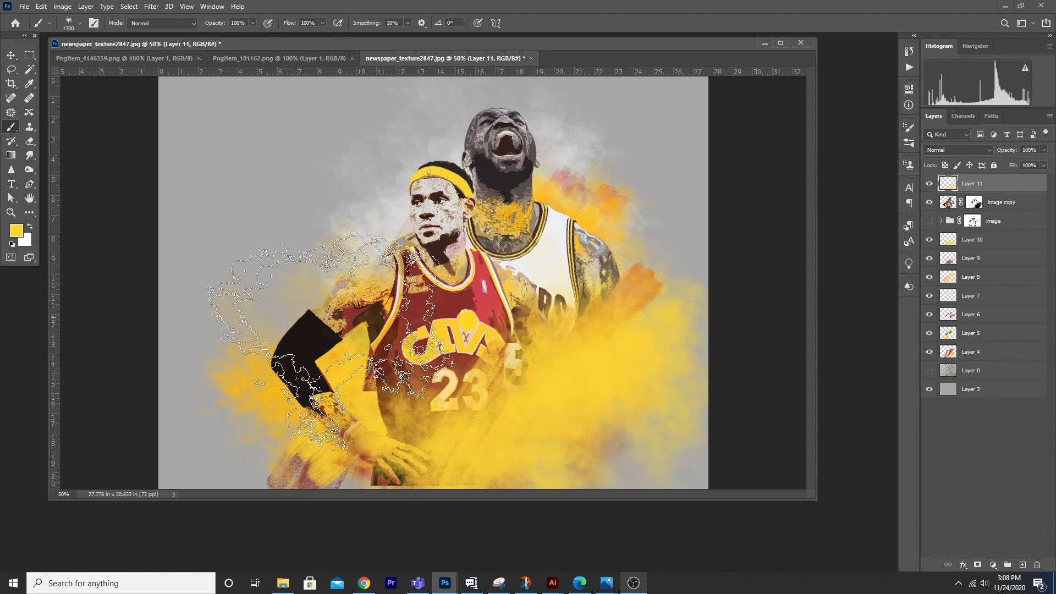
click(16, 235)
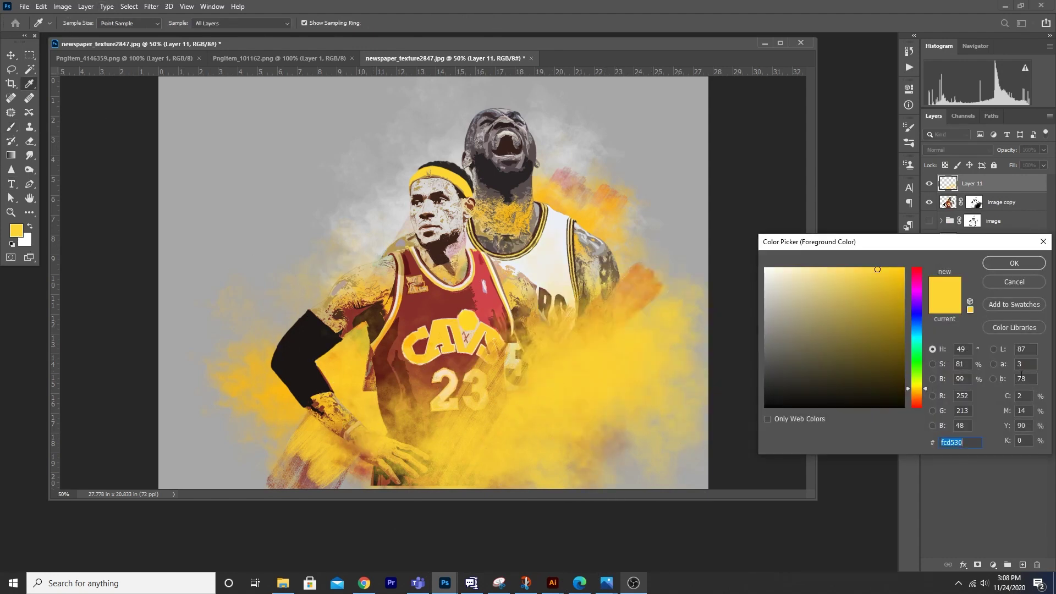
click(1015, 286)
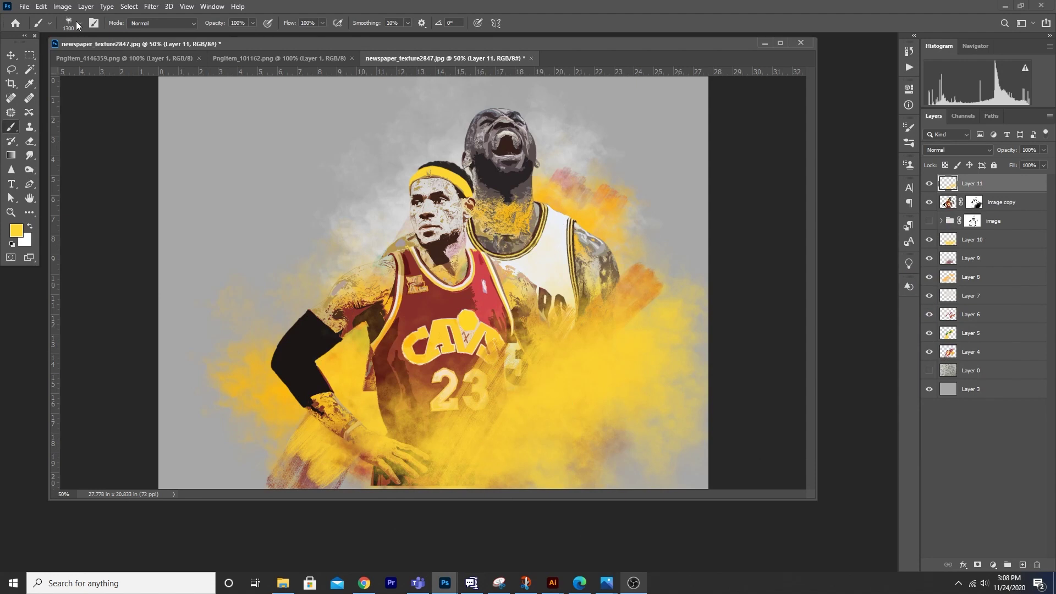
Pick brush 31 from Free Painter Photoshop Brushes 3 at 2500 px, try a yellow stroke across the players and undo it.
click(78, 23)
mouse_move(164, 295)
mouse_down()
mouse_move(156, 400)
mouse_move(167, 352)
mouse_up()
click(113, 276)
click(111, 203)
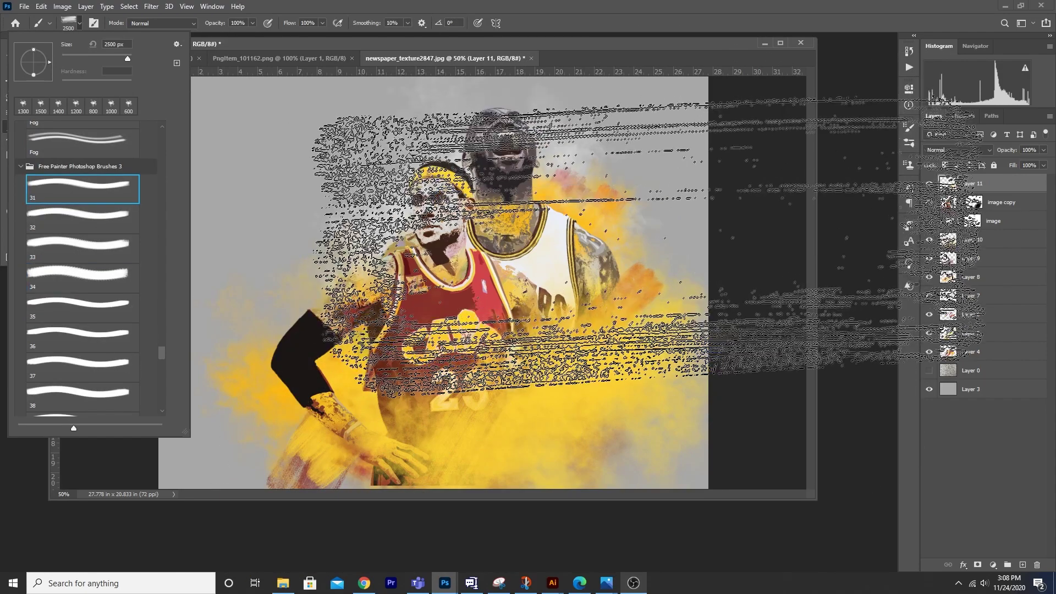
click(989, 193)
click(582, 370)
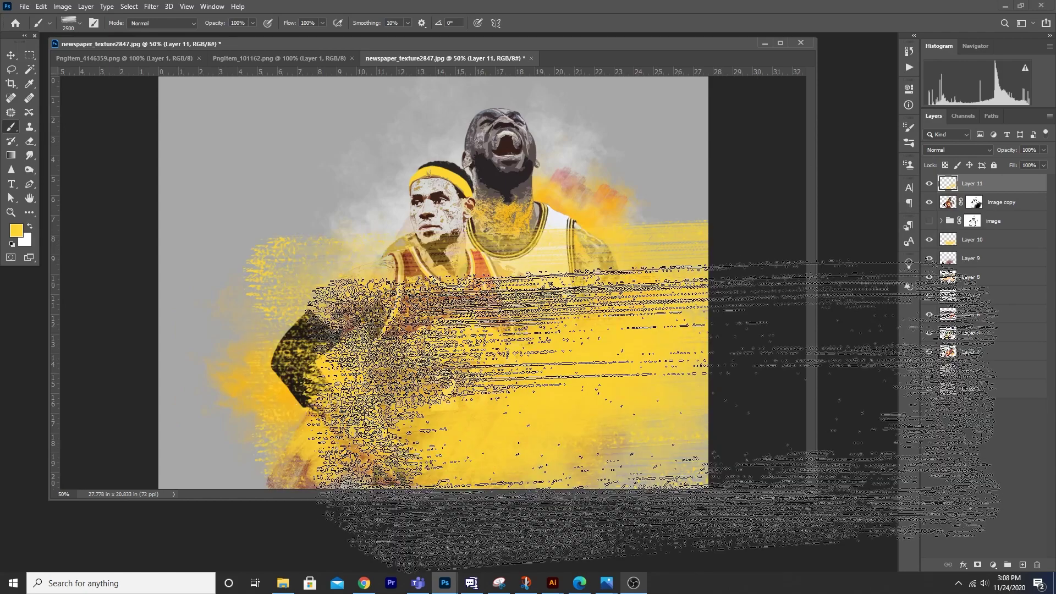
key(ctrl+z)
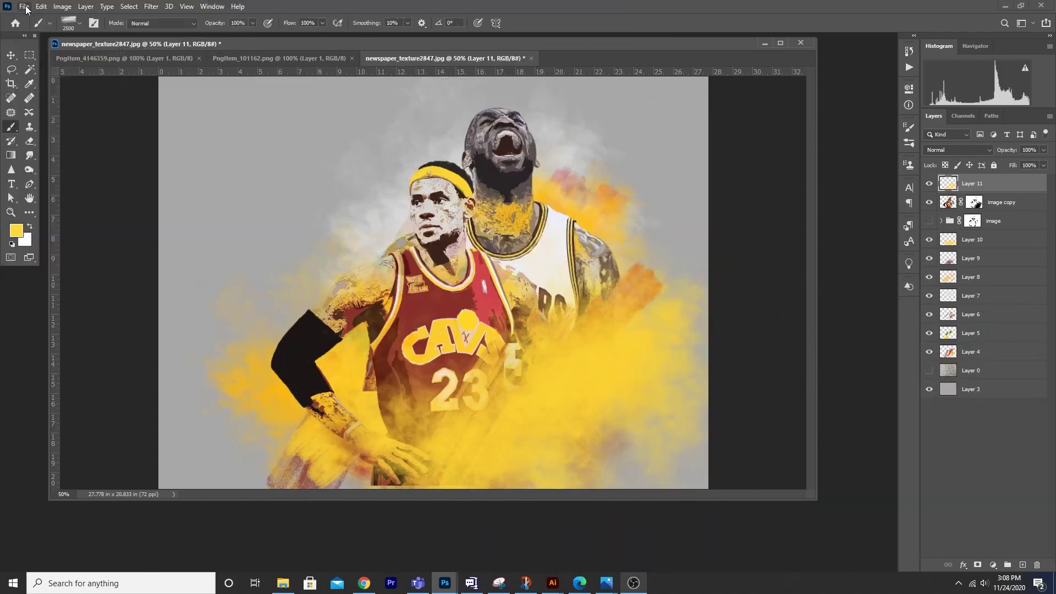
On a new layer, paint a diagonal yellow stroke across both players with the brush at 51° and 1300 px, and blend it with Linear Burn.
click(80, 24)
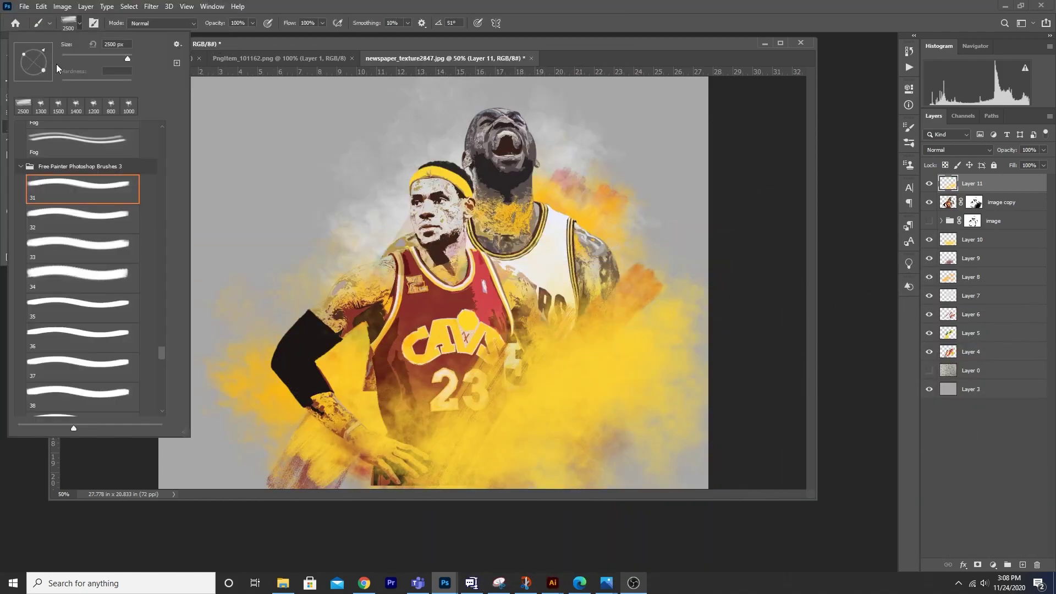
click(950, 186)
click(1022, 564)
key(bracketleft)
key(bracketleft)
key(bracketleft)
key(bracketleft)
key(bracketleft)
key(bracketleft)
key(bracketleft)
key(bracketleft)
key(bracketleft)
key(bracketleft)
key(bracketleft)
key(bracketleft)
click(478, 318)
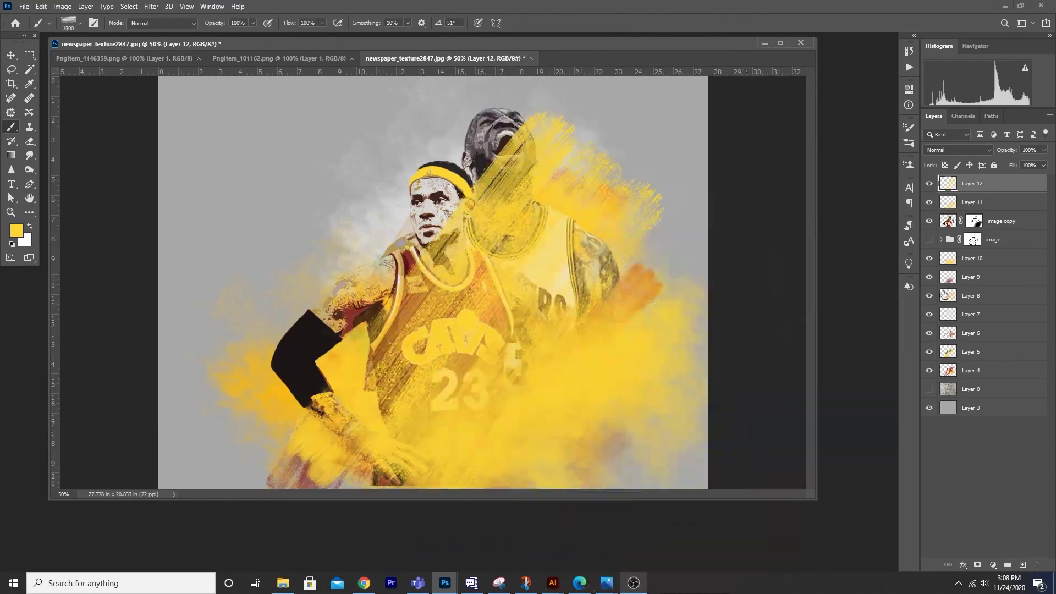
click(940, 152)
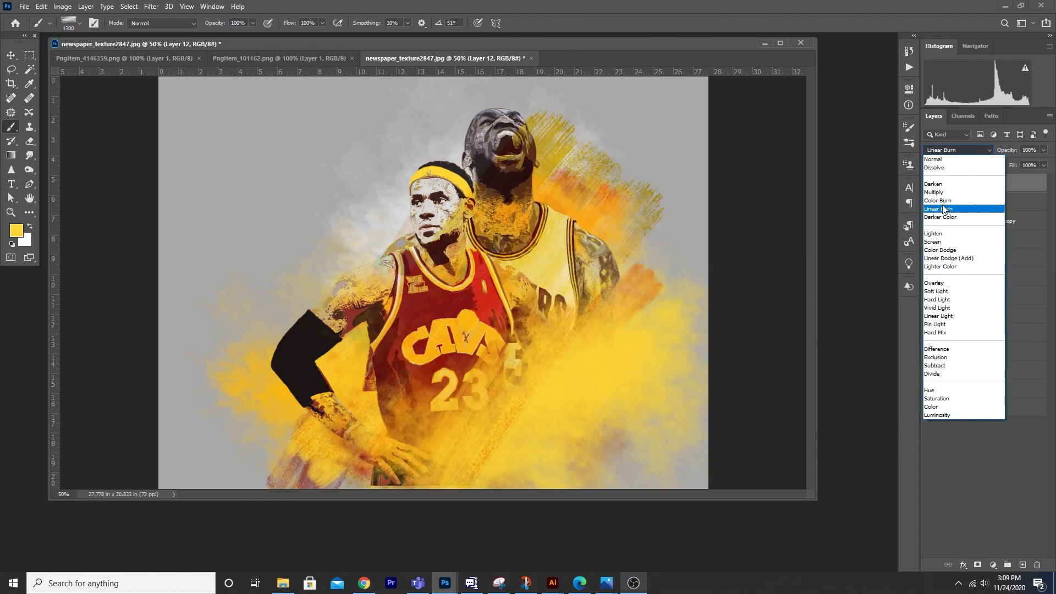
click(944, 209)
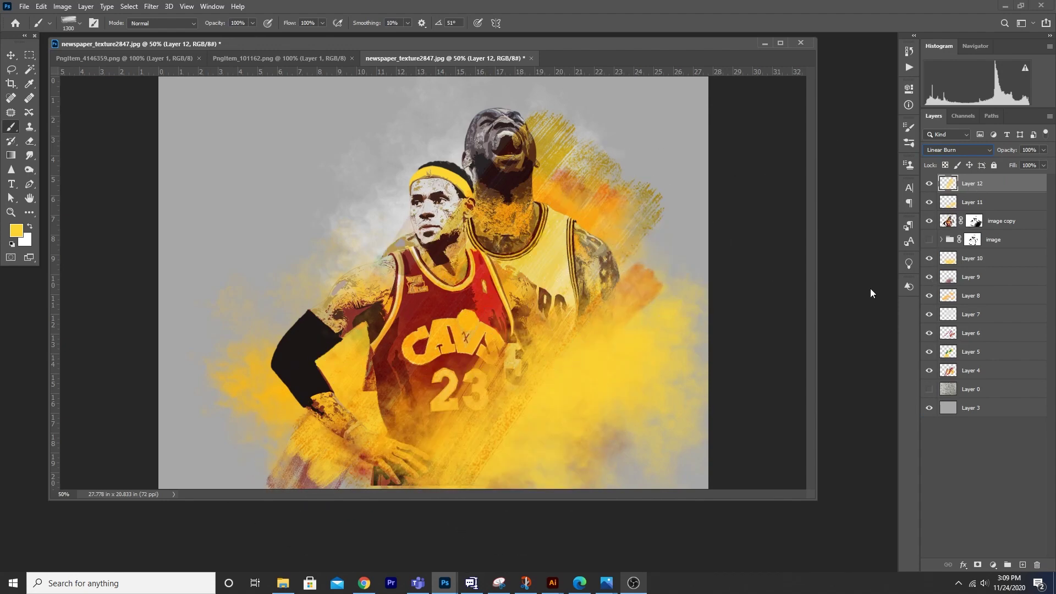
Add a new layer, set the foreground color to blue (177eb4) and dab a short stroke at 200 px over the front player's neck.
click(1023, 565)
key(bracketleft)
key(bracketleft)
key(bracketleft)
key(bracketleft)
key(bracketleft)
key(bracketleft)
key(bracketleft)
key(bracketleft)
key(bracketleft)
key(bracketleft)
key(bracketleft)
key(bracketleft)
key(bracketleft)
key(bracketleft)
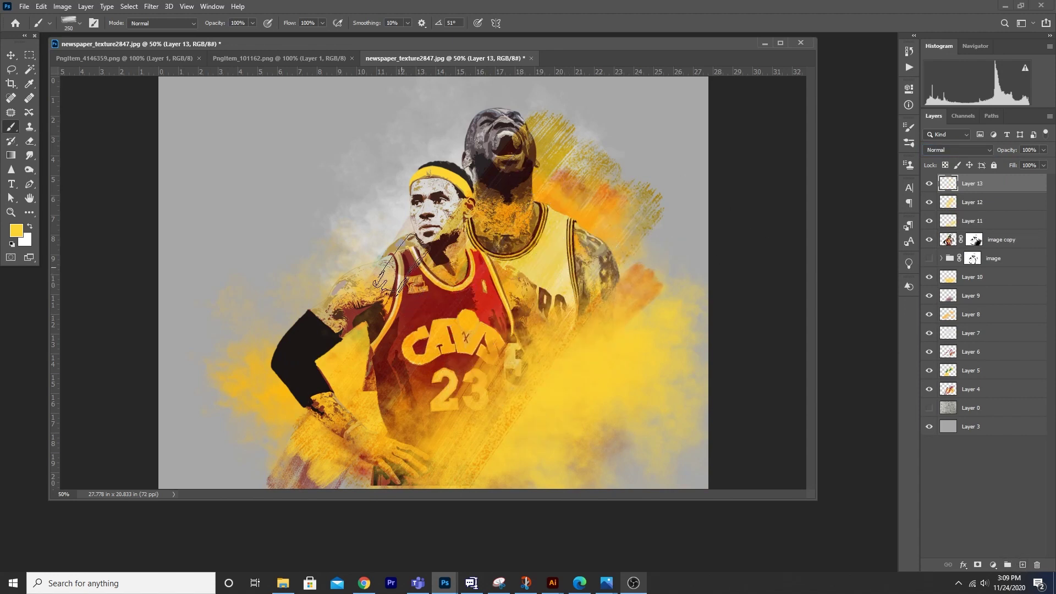
key(bracketright)
click(16, 230)
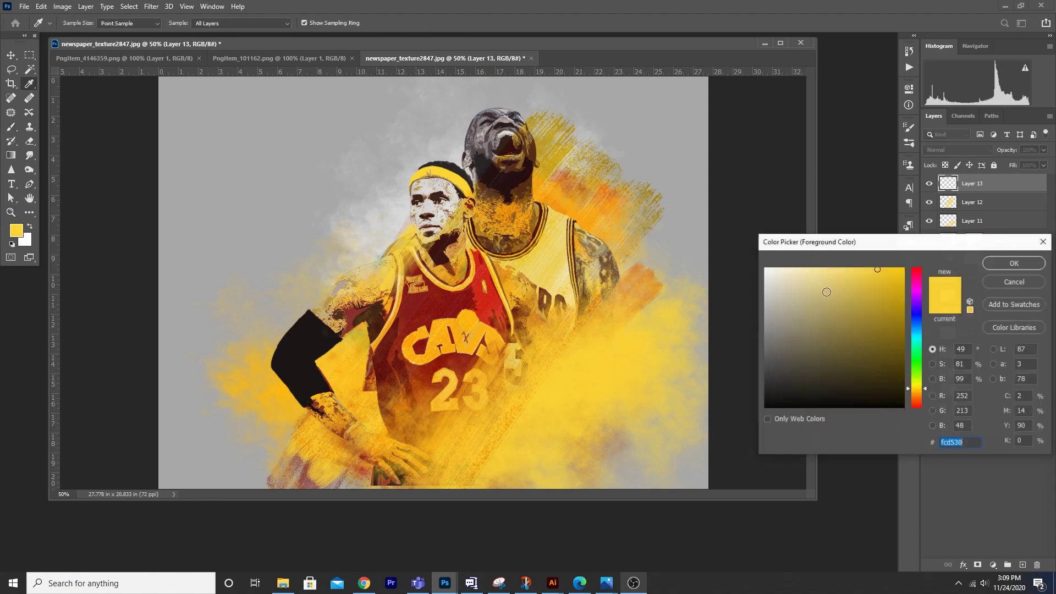
drag(910, 346, 910, 383)
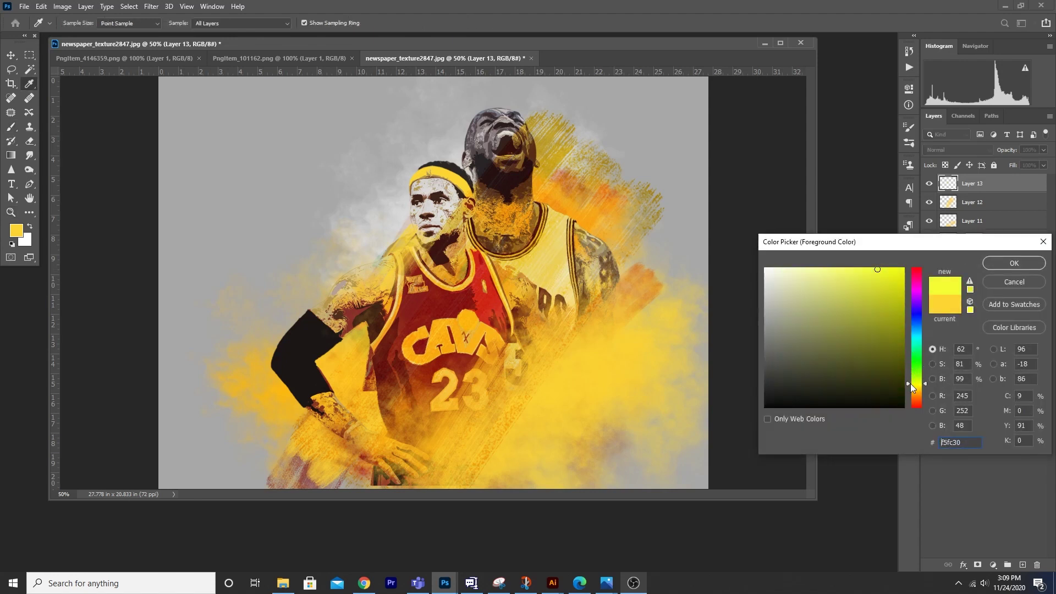
mouse_move(911, 325)
mouse_down()
mouse_move(916, 336)
mouse_move(890, 310)
mouse_up()
click(1014, 264)
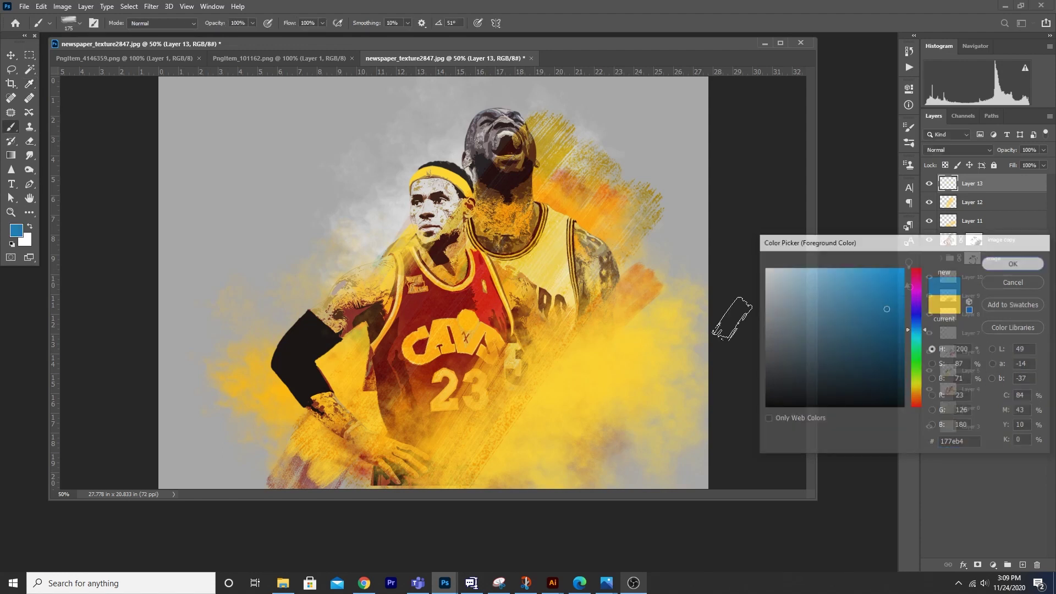
key(b)
drag(464, 216, 440, 256)
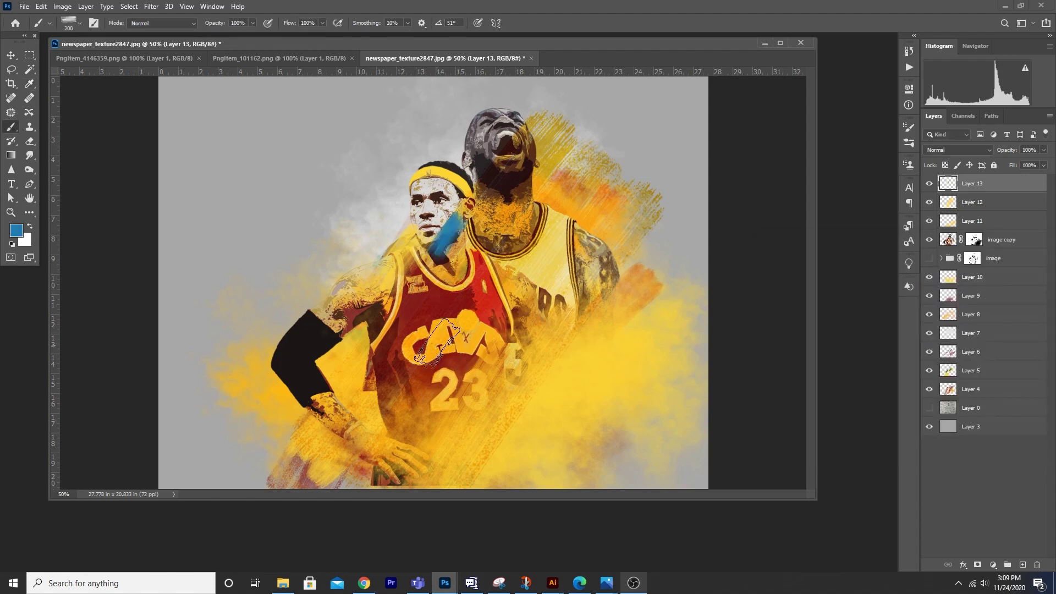
Try Color Burn on the blue stroke's layer, dab blue beside the front player's underarm, and set the blending mode to Darken.
click(938, 152)
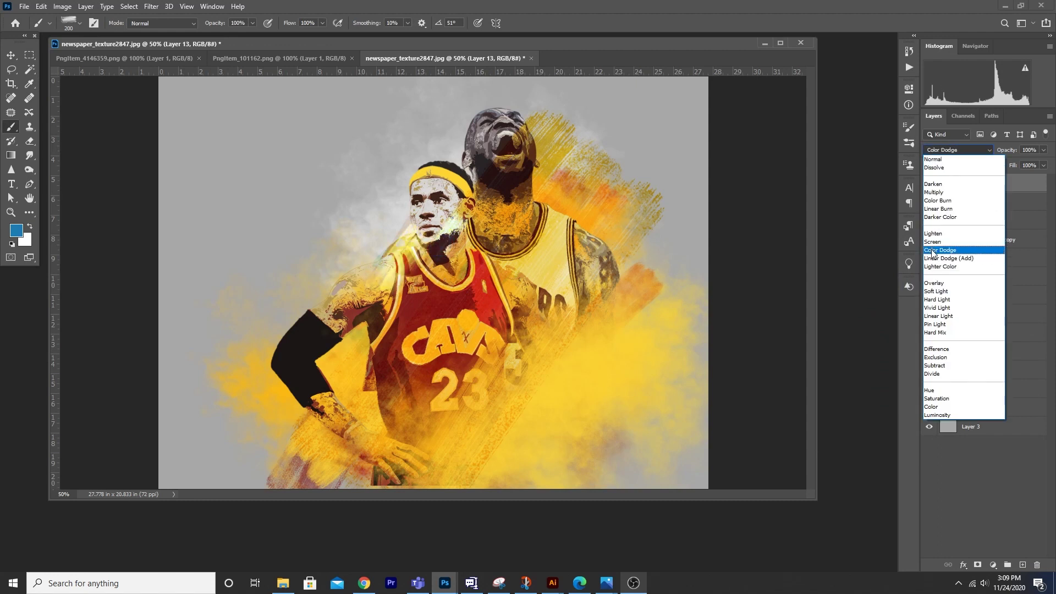
click(942, 201)
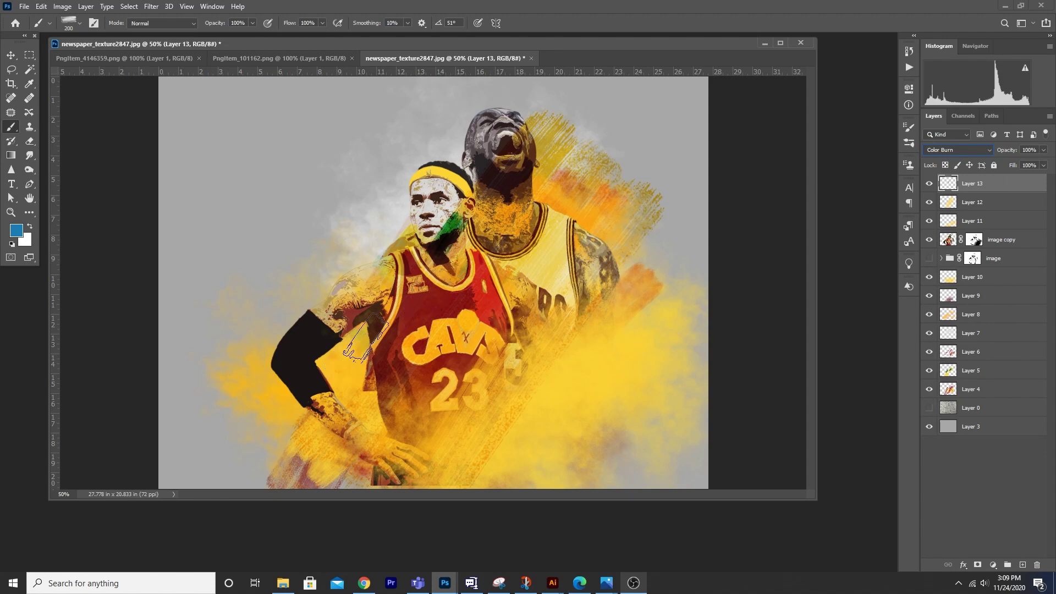
click(365, 339)
click(957, 152)
click(957, 152)
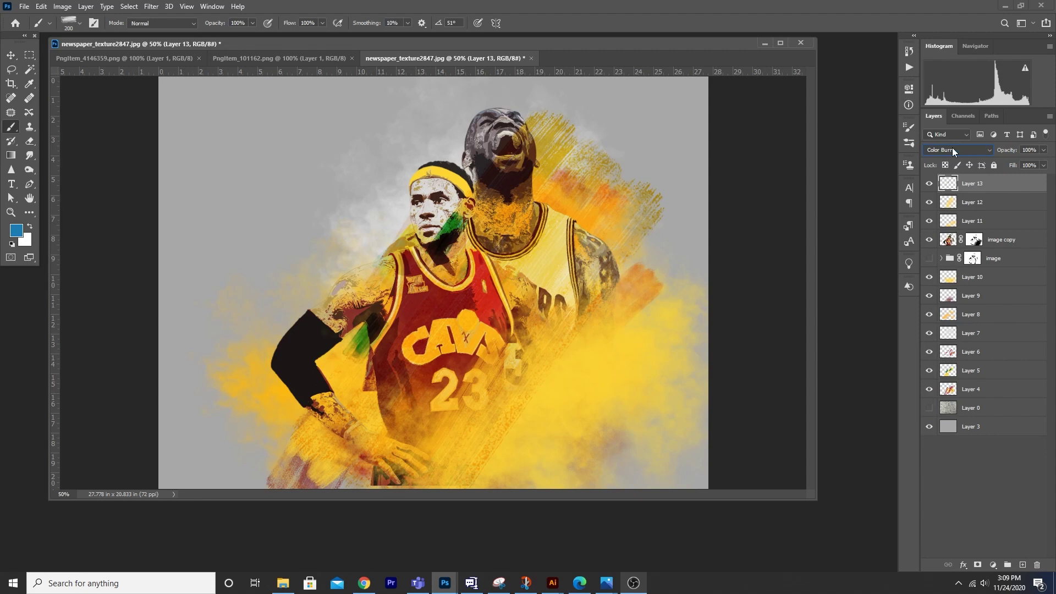
click(953, 150)
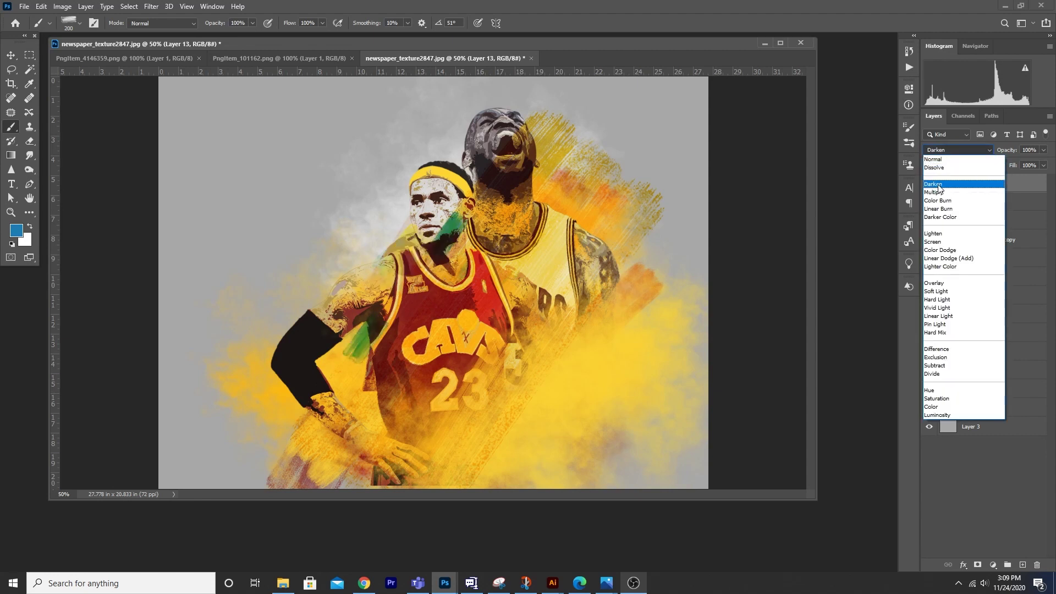
click(939, 185)
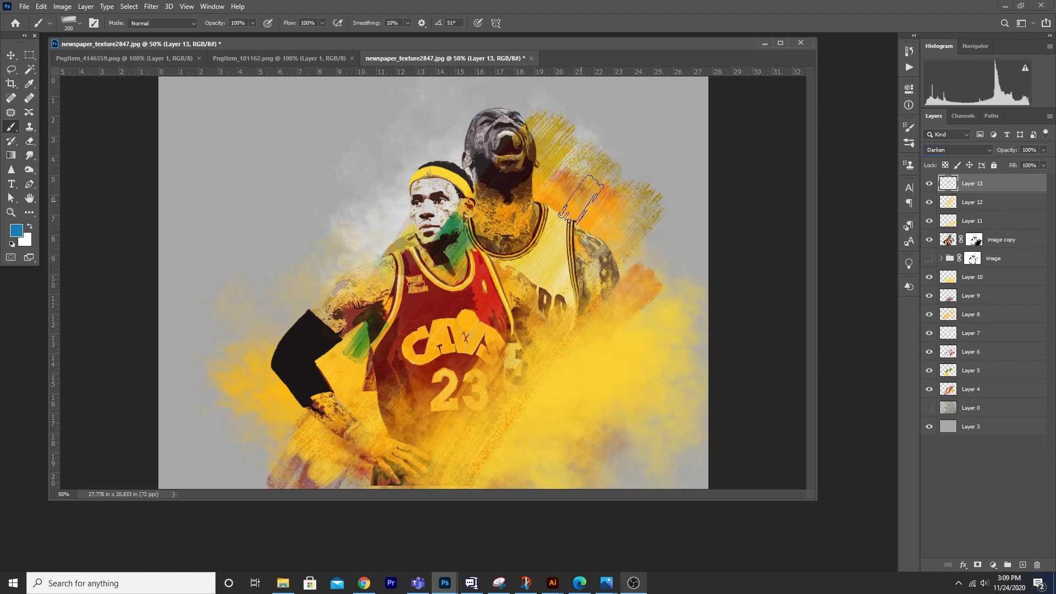
Dab more blue strokes at 200 px above the rear player's shoulder, beside the front player's shoulder and around his hand.
drag(581, 198, 567, 208)
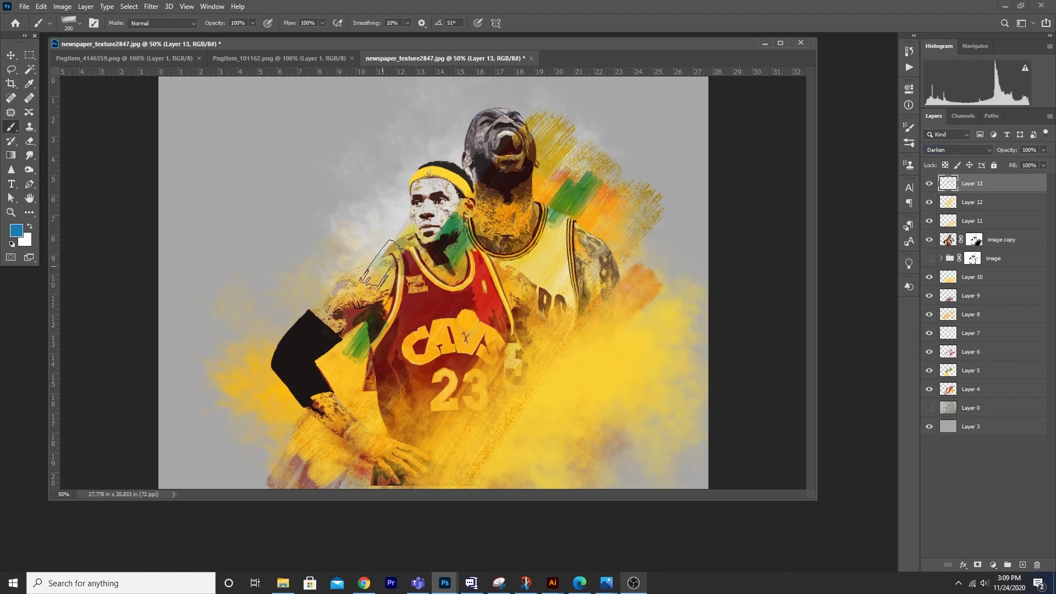
drag(381, 264, 355, 366)
click(380, 471)
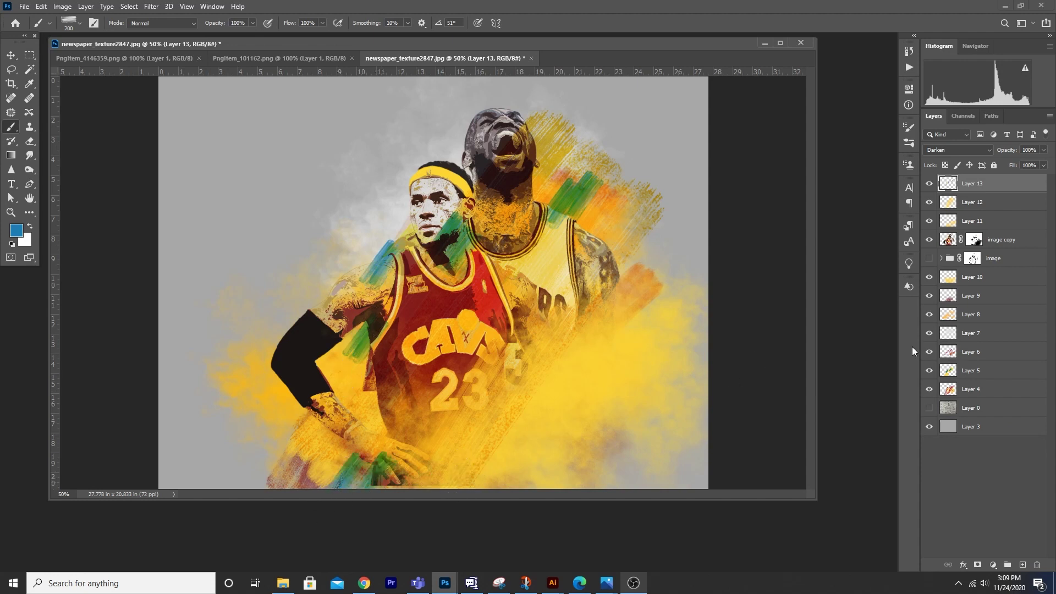
key(ctrl+minus)
key(ctrl+minus)
key(ctrl+plus)
key(ctrl+plus)
Show the newspaper texture on Layer 0, add a layer mask to it and invert the mask to black.
click(929, 409)
click(946, 409)
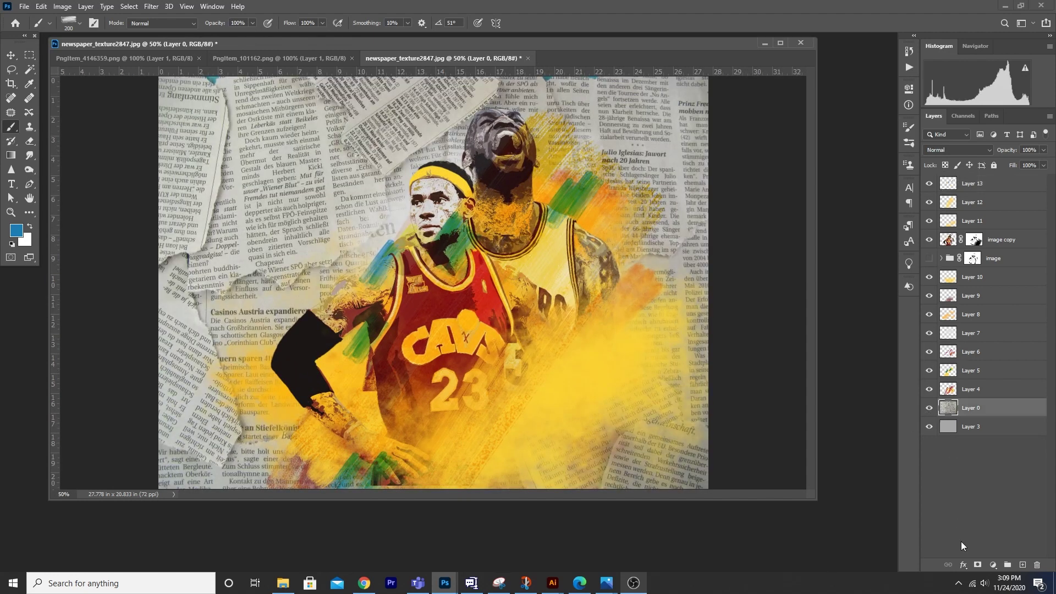
click(976, 565)
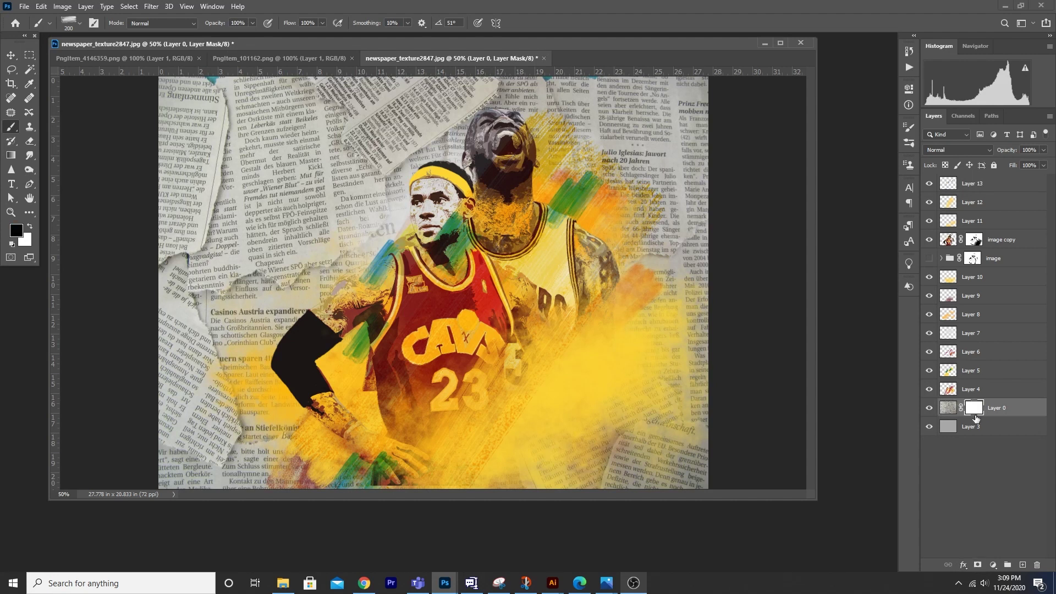
key(ctrl+i)
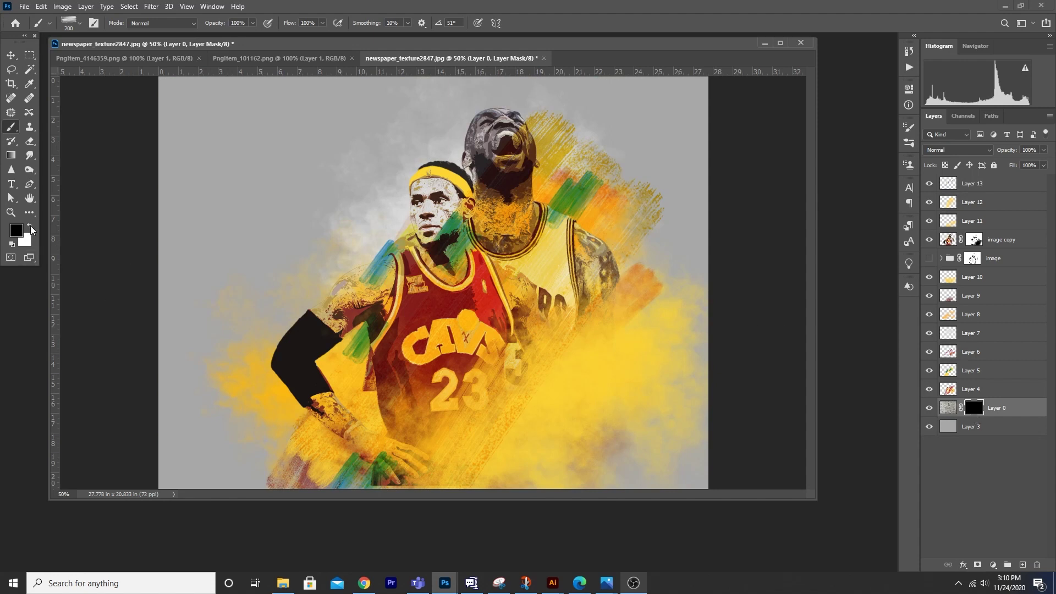
Switch to white and paint on the newspaper mask at 1000 px and 700 px beside the rear player's head and behind the front player.
key(bracketright)
key(bracketright)
key(bracketright)
key(bracketright)
key(bracketright)
key(bracketright)
key(bracketright)
key(bracketright)
key(bracketright)
key(bracketright)
key(bracketright)
click(571, 225)
key(bracketleft)
key(bracketleft)
key(bracketleft)
click(474, 266)
click(377, 292)
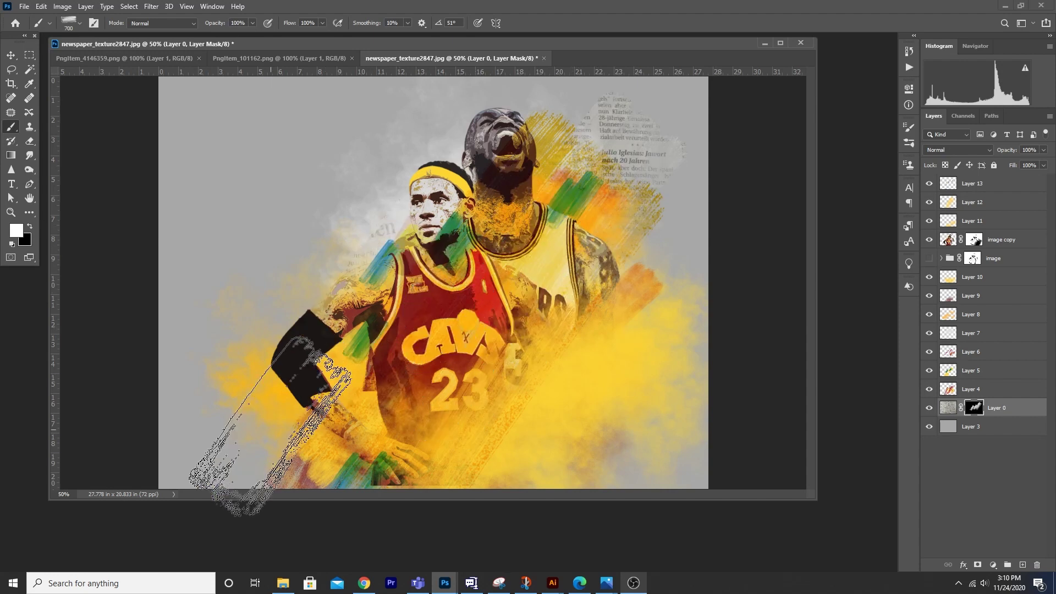
Reveal more newspaper with smaller strokes behind the front player's shoulder, along the image's right edge and between the two heads.
key(bracketleft)
click(310, 284)
key(bracketleft)
key(bracketleft)
key(bracketleft)
key(bracketleft)
click(672, 254)
key(bracketright)
key(bracketright)
key(bracketright)
click(697, 116)
key(bracketleft)
key(bracketleft)
key(bracketleft)
click(450, 142)
key(bracketleft)
key(bracketleft)
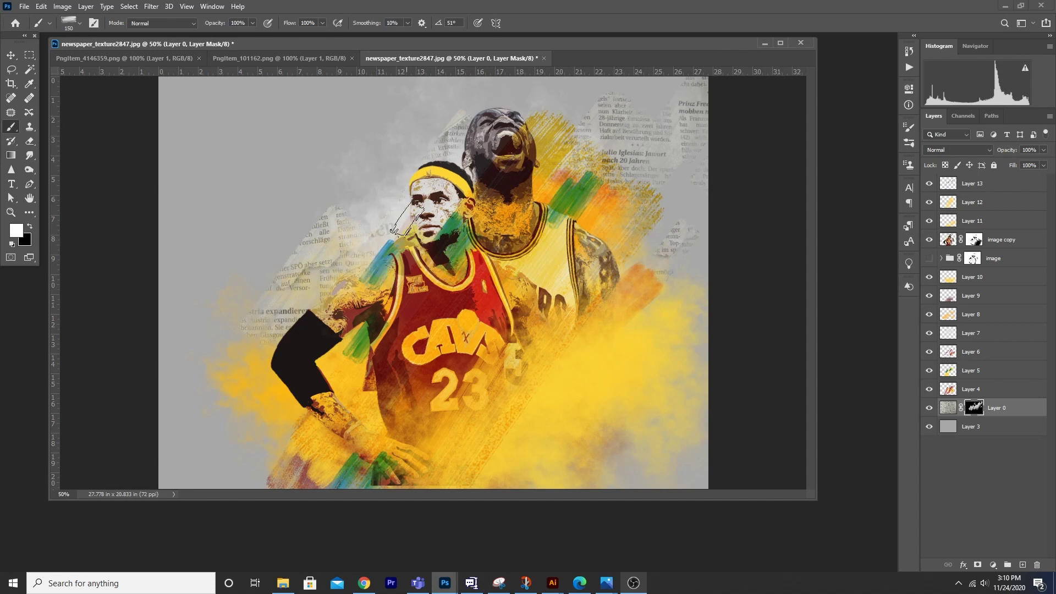
Rotate the brush to 133° and reveal newspaper at 600 px beside the front player's head and at 300 px in the lower-right powder.
click(80, 23)
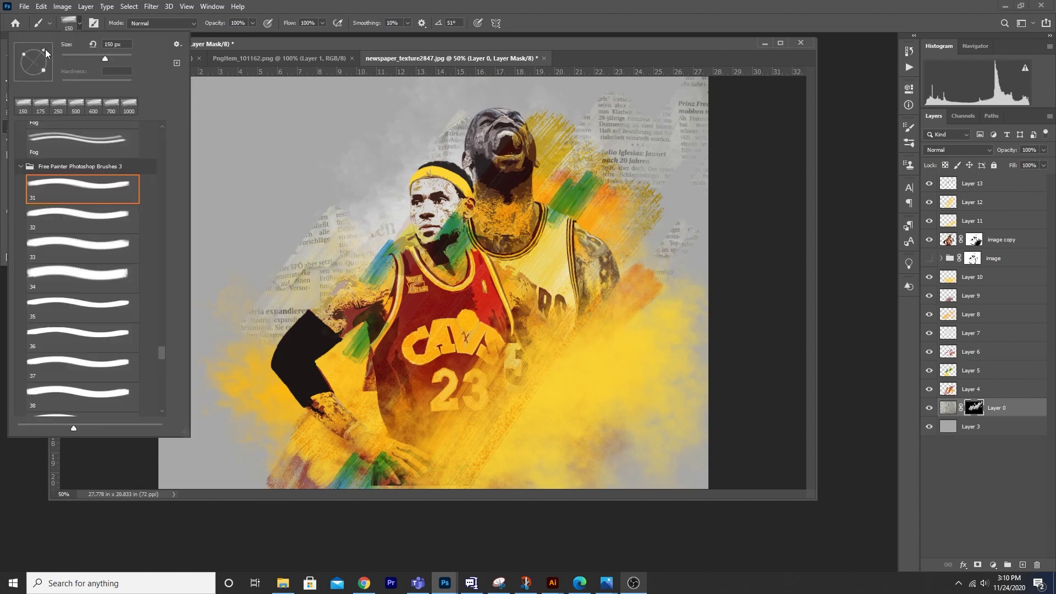
mouse_move(50, 68)
mouse_down()
mouse_move(10, 78)
mouse_move(25, 53)
mouse_up()
click(370, 175)
key(bracketright)
key(bracketright)
key(bracketright)
key(bracketright)
key(bracketright)
key(bracketright)
key(bracketright)
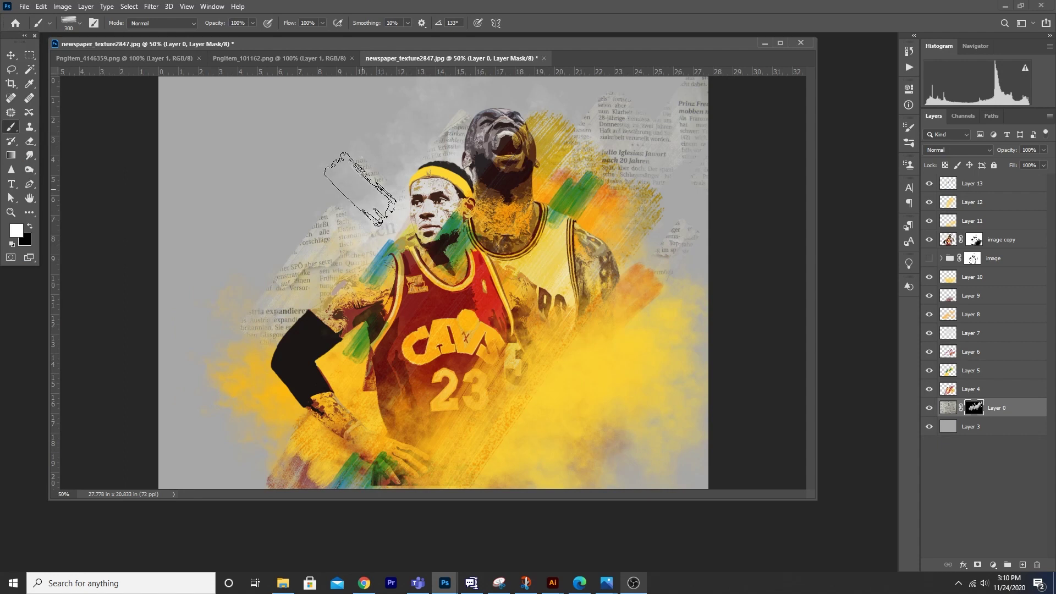
click(354, 168)
key(bracketleft)
key(bracketleft)
key(bracketleft)
click(670, 428)
Enlarge the brush to 600 px and reveal newspaper near the image's right edge and in its upper-left corner.
key(bracketright)
key(bracketright)
key(bracketright)
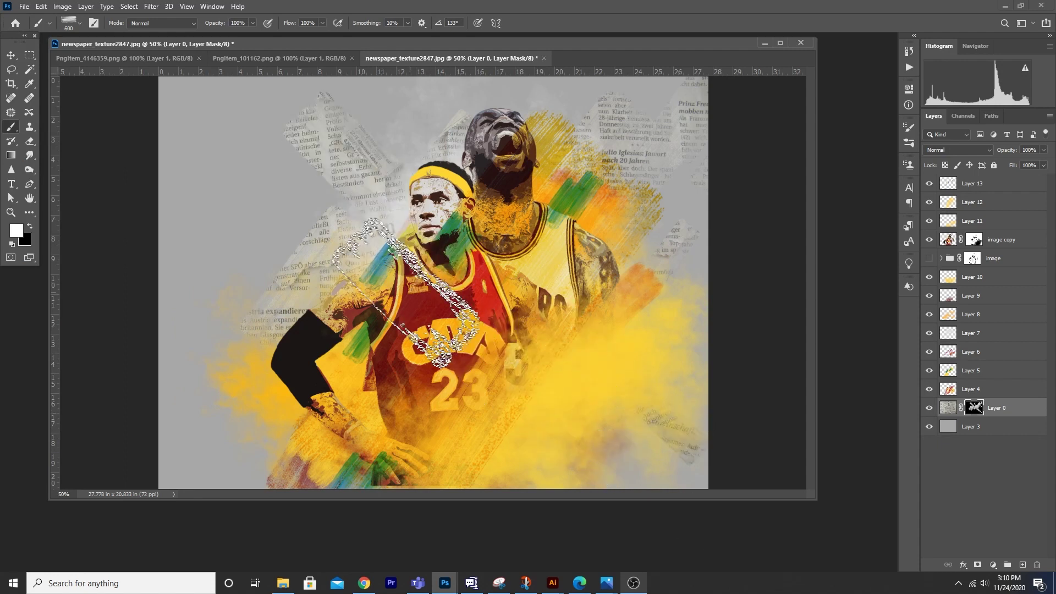
key(ctrl+minus)
click(620, 281)
click(280, 142)
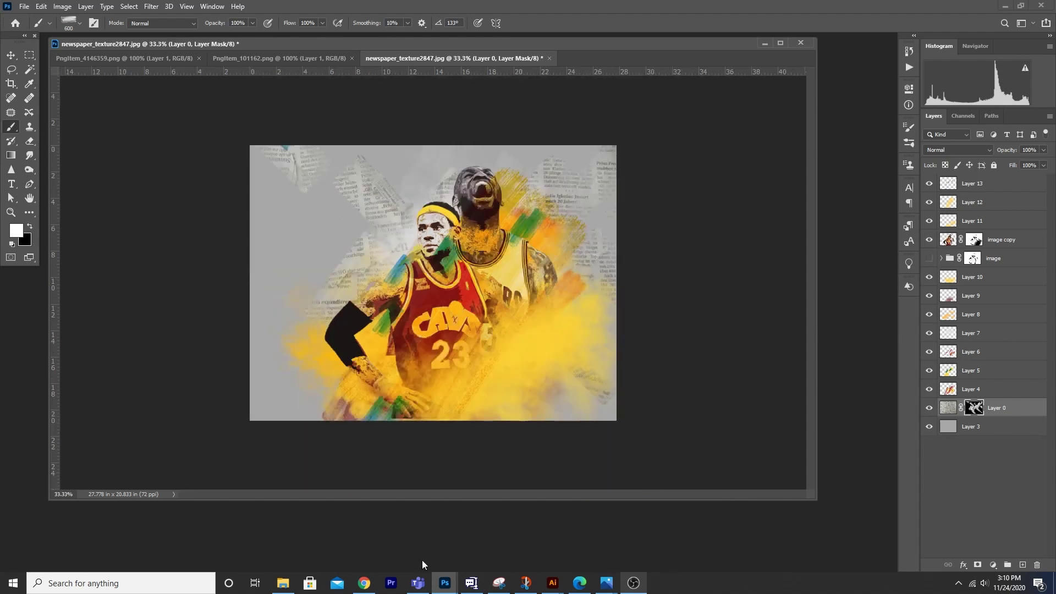
key(ctrl+plus)
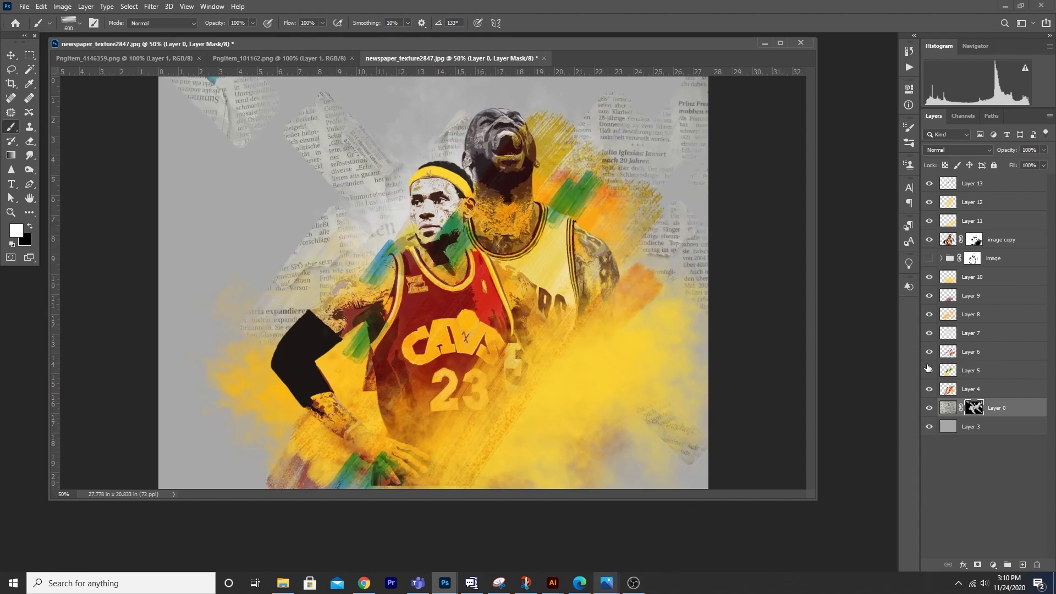
Add a new layer above Layer 10 and paint a white 600 px brush stroke behind the rear player's head.
click(950, 282)
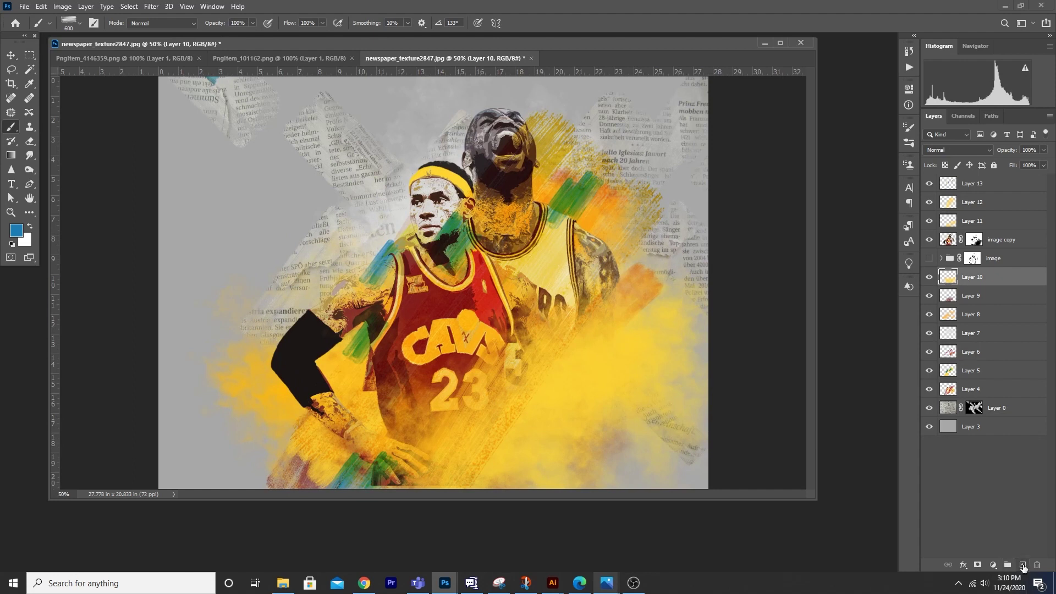
click(1023, 565)
click(69, 23)
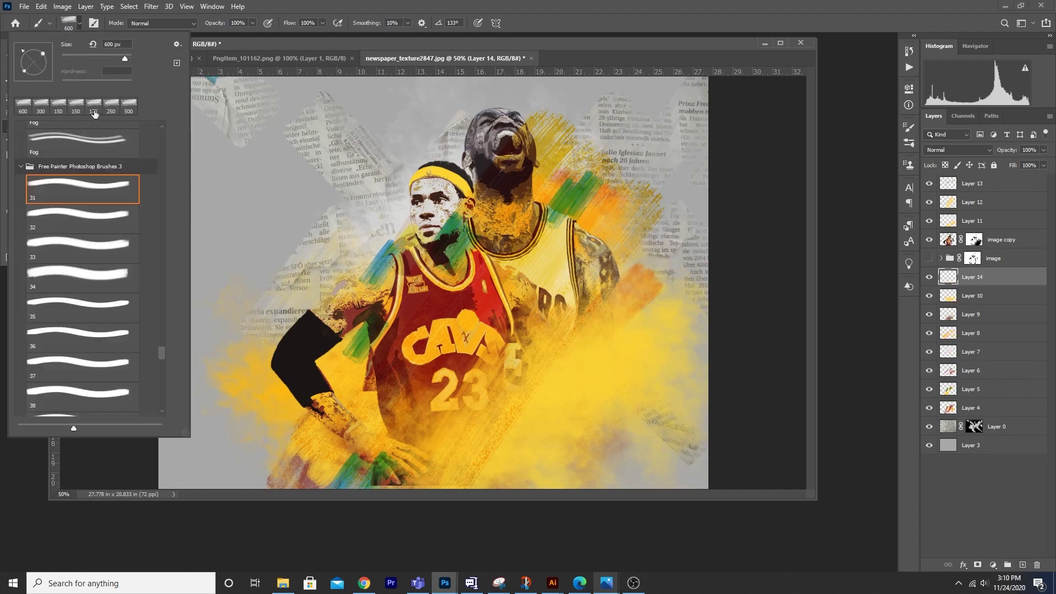
click(326, 32)
click(29, 227)
click(516, 152)
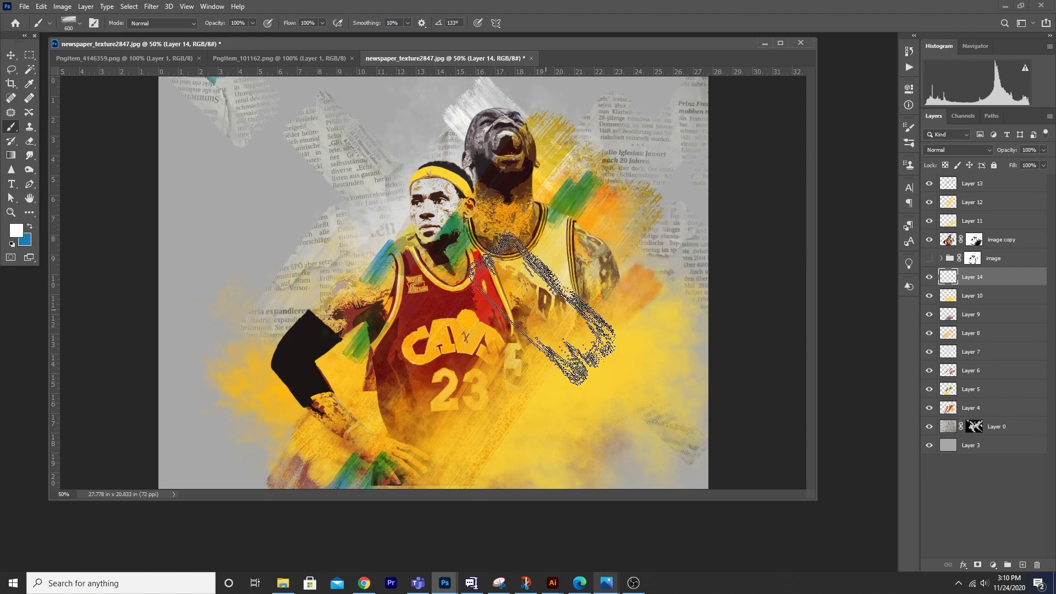
Reduce the brush to 200 px and paint a smaller white stroke above the front player's head.
key(bracketleft)
key(bracketleft)
key(bracketleft)
key(bracketleft)
key(bracketleft)
key(bracketleft)
key(bracketleft)
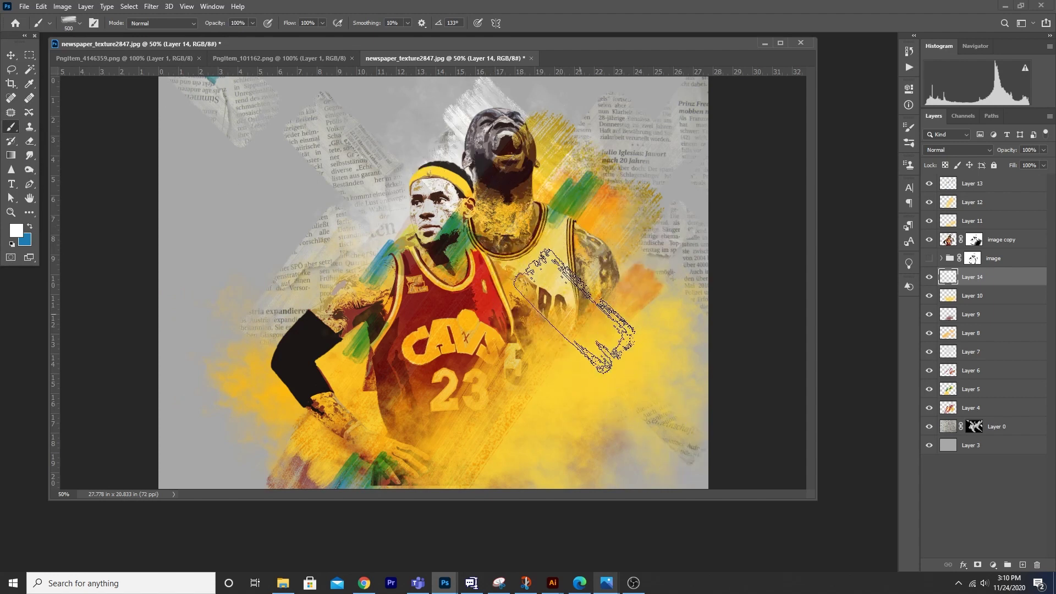
key(bracketleft)
key(bracketleft)
key(bracketleft)
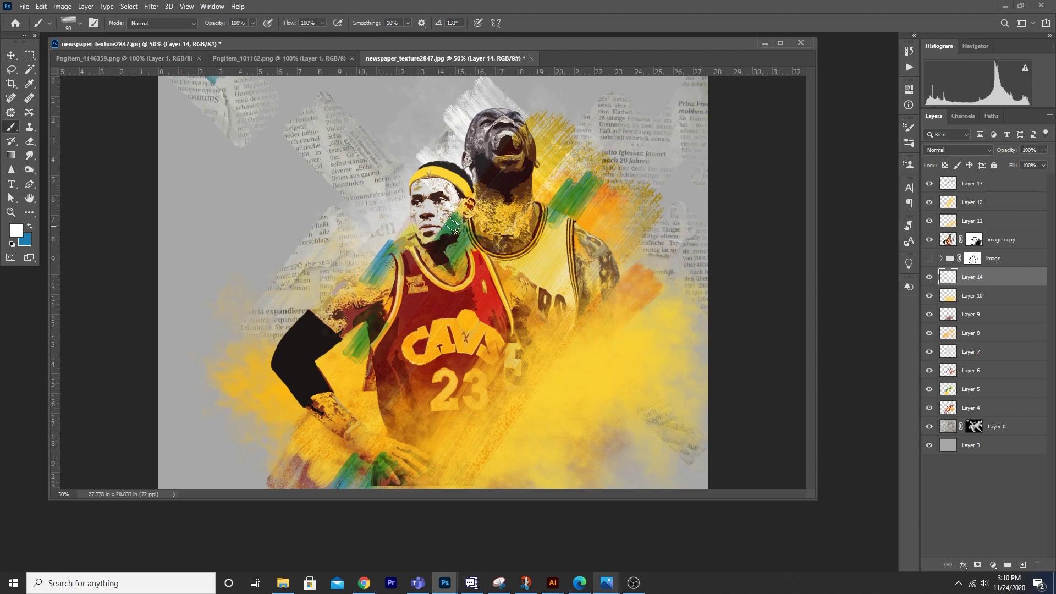
key(bracketright)
key(bracketright)
key(bracketright)
key(bracketright)
key(bracketright)
click(408, 135)
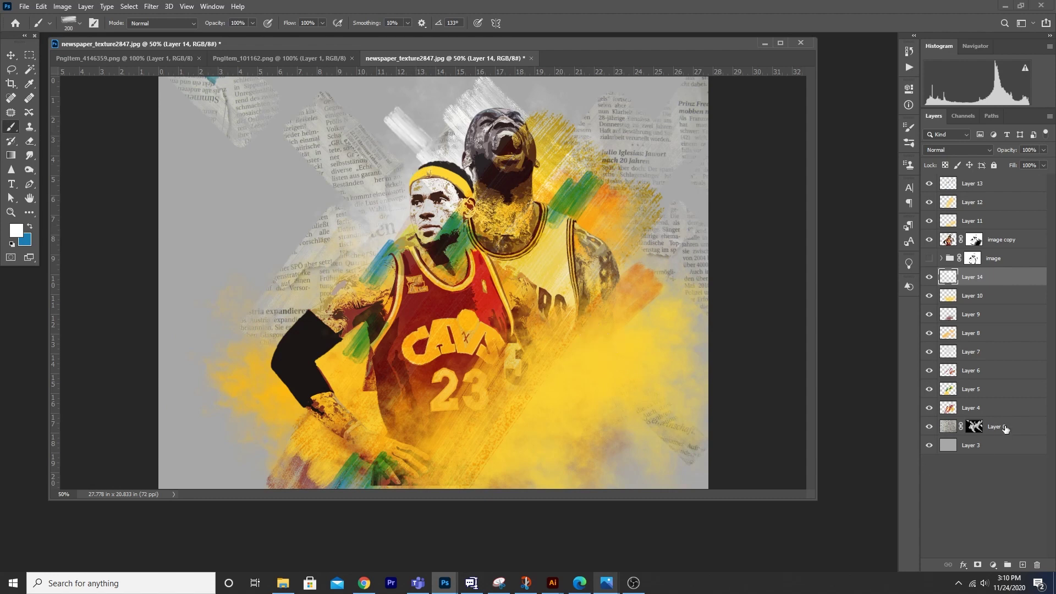
Add another layer and paint a white 700 px stroke across the yellow powder in the image's lower-right area.
click(1023, 565)
key(bracketright)
key(bracketright)
key(bracketright)
key(bracketright)
click(591, 374)
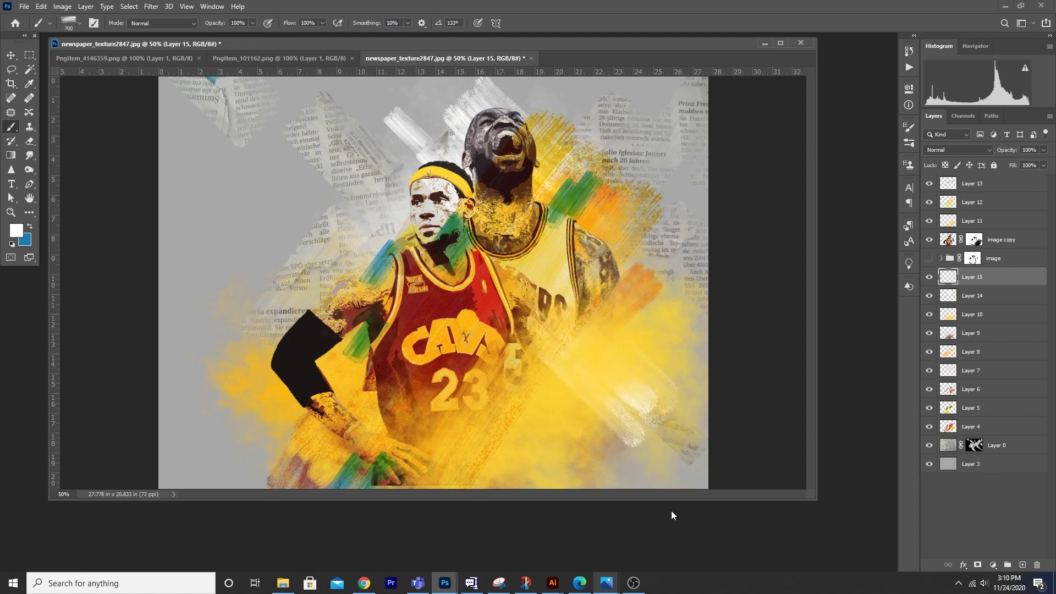
Paint white strokes behind the front player's shoulder and upper arm at 500 px and smaller brush sizes.
key(bracketleft)
key(bracketleft)
click(319, 289)
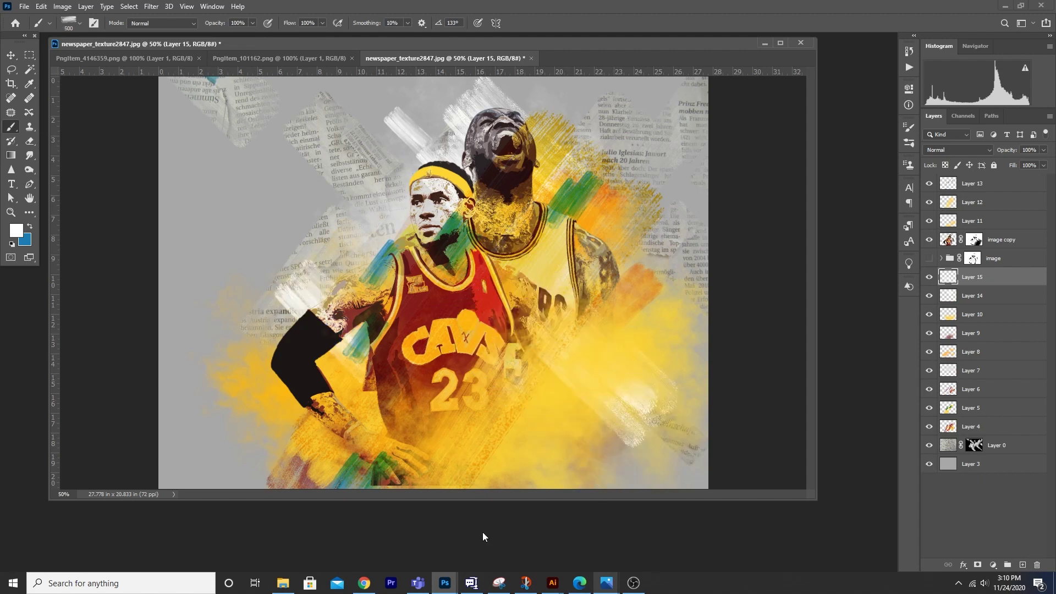
click(275, 322)
key(bracketleft)
key(bracketleft)
key(bracketleft)
key(bracketleft)
click(296, 246)
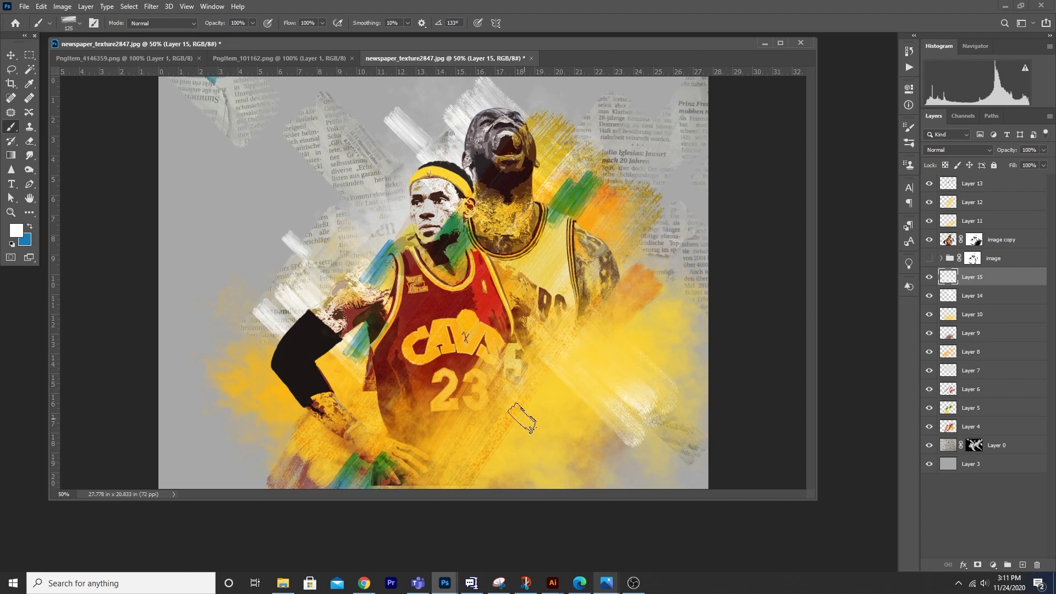
Resize the brush and paint white strokes beside the rear player's shoulder and arm.
key(bracketright)
key(bracketright)
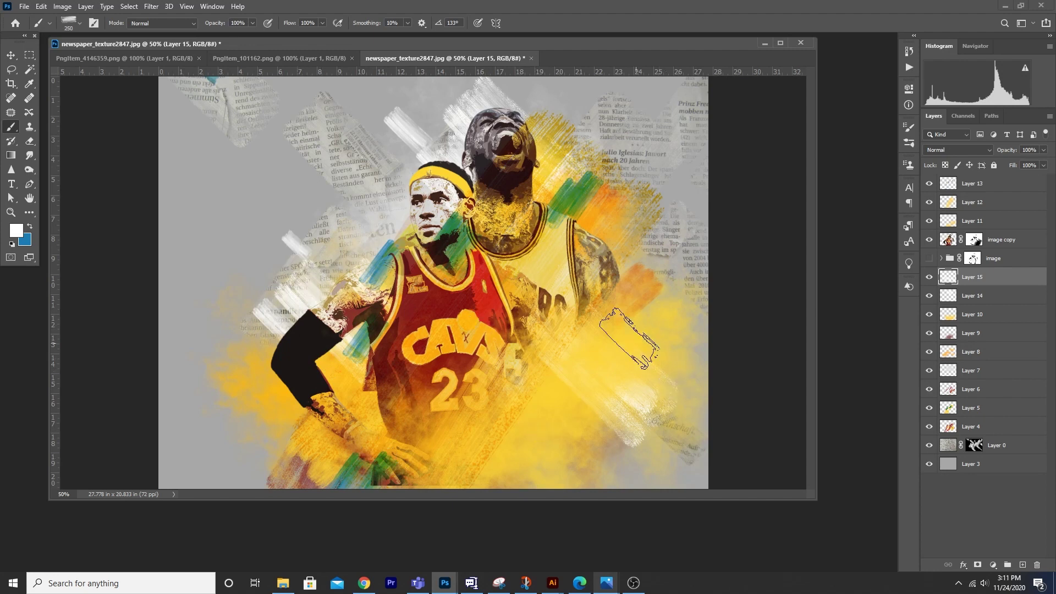
key(bracketright)
key(bracketright)
key(bracketleft)
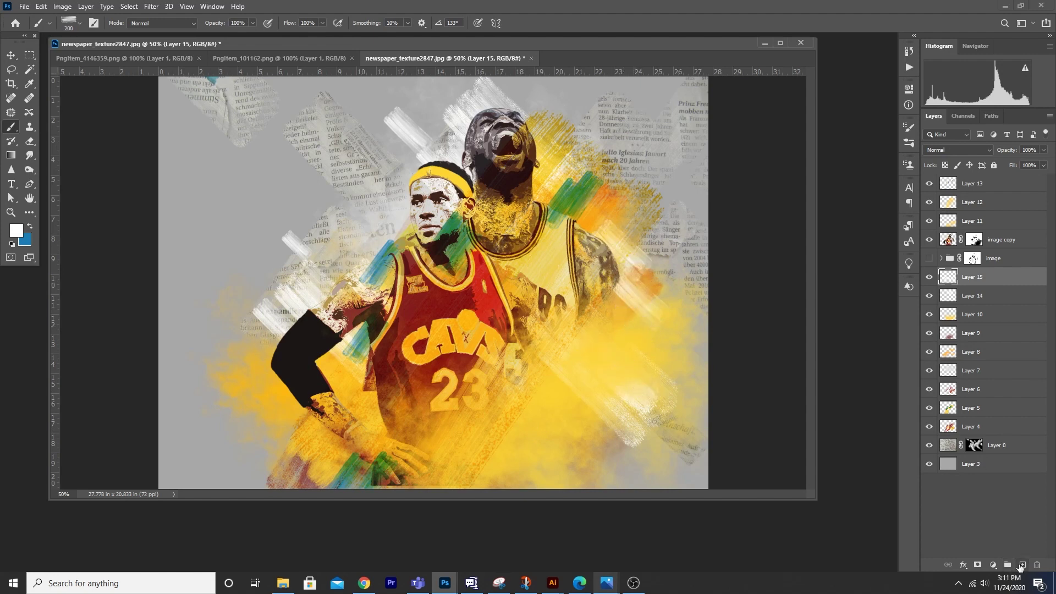
Add a new layer, sample yellow from the artwork as the foreground colour, and paint behind the front player's shoulder.
click(1022, 565)
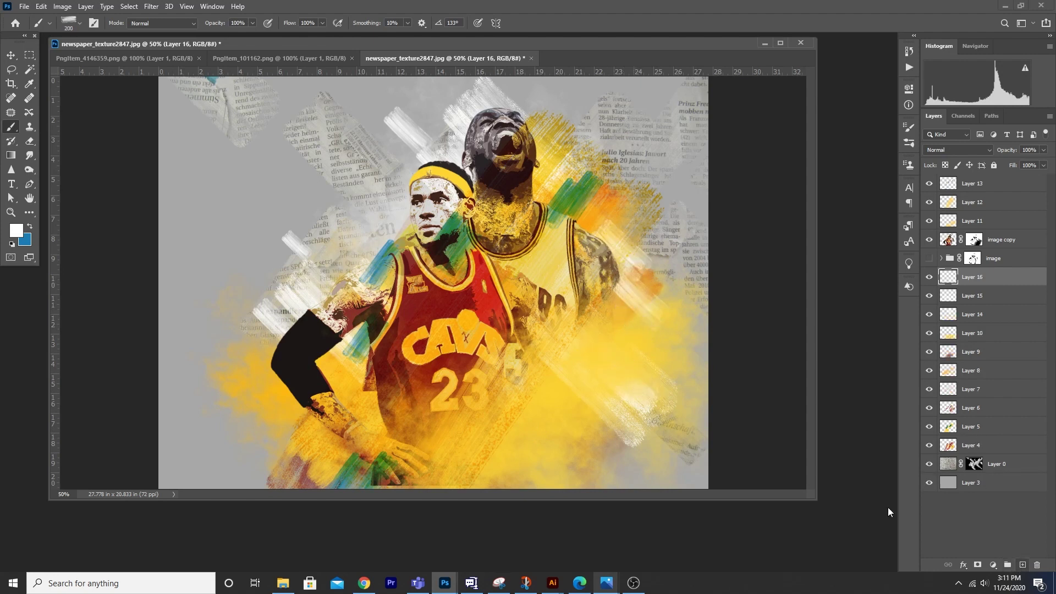
click(80, 24)
click(308, 46)
click(21, 234)
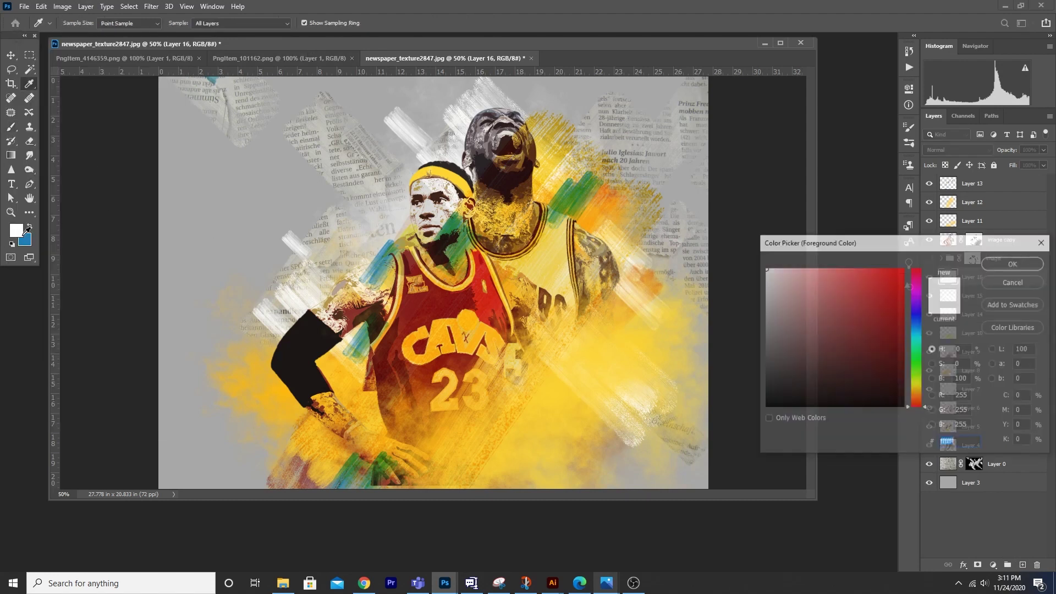
click(500, 278)
click(1013, 263)
click(342, 273)
Add more yellow strokes to the paint around the players, varying the brush size up to 600 px.
key(bracketleft)
key(bracketleft)
key(bracketleft)
key(bracketleft)
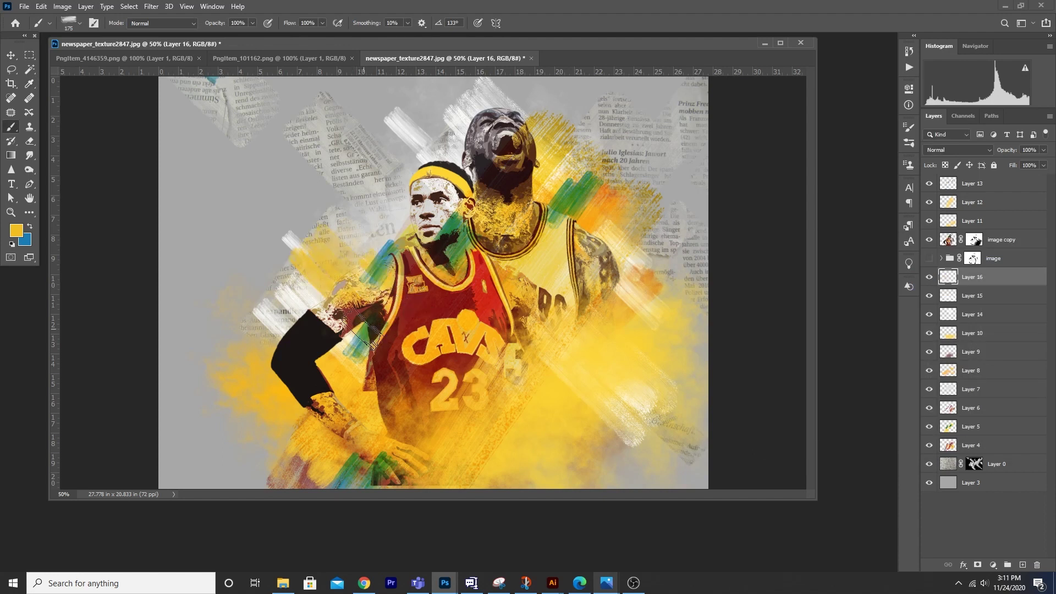
key(bracketleft)
key(bracketleft)
key(bracketleft)
key(bracketright)
key(bracketright)
key(bracketright)
key(bracketright)
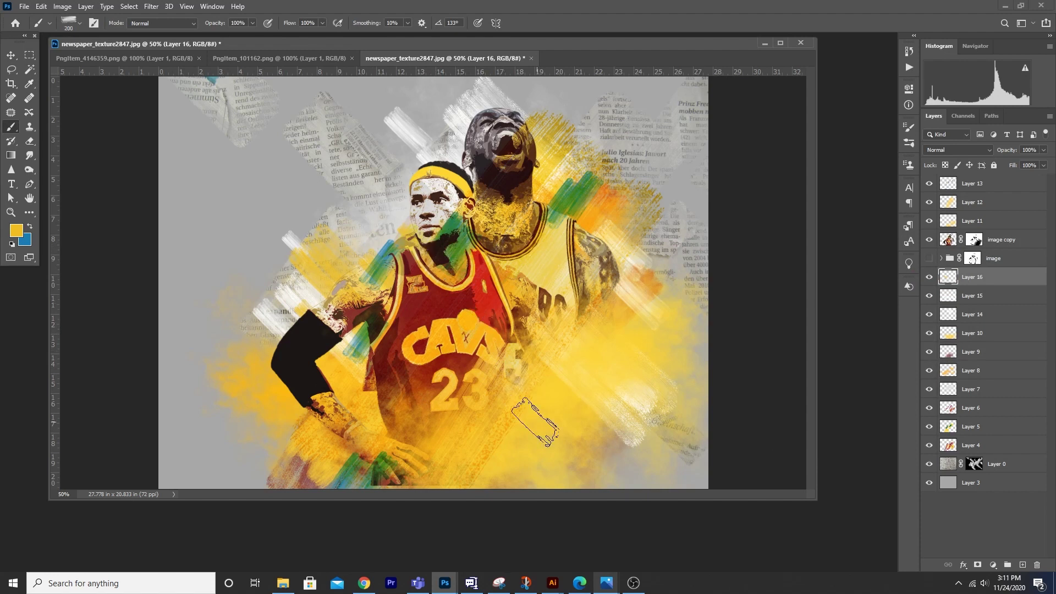
key(bracketright)
key(bracketright)
key(bracketright)
key(bracketright)
key(bracketright)
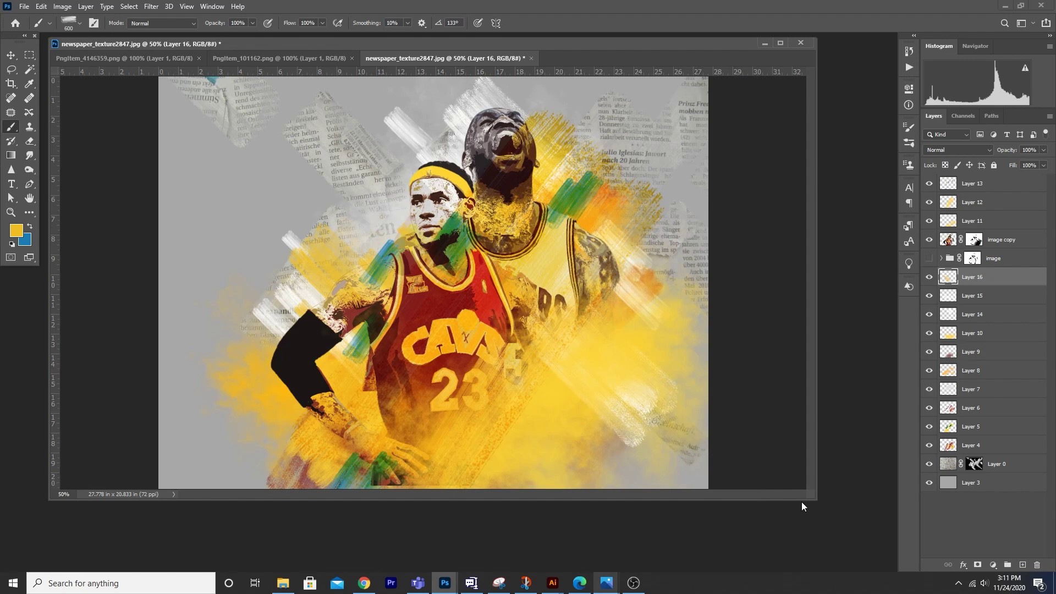
Switch to the Hard Round brush and shrink it to a few pixels for fine line work.
key(ctrl+minus)
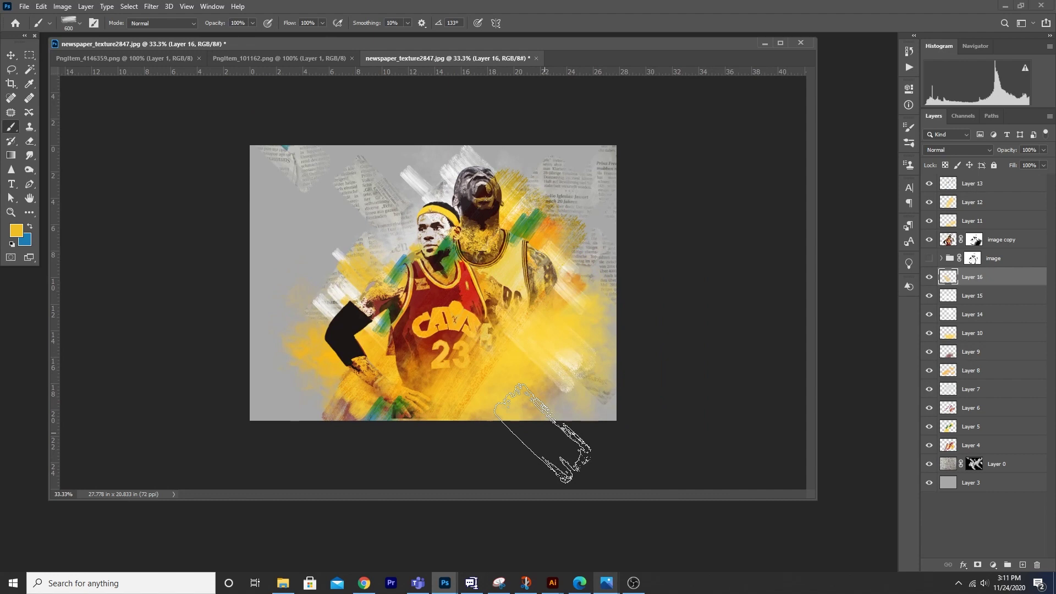
key(ctrl+plus)
key(ctrl+plus)
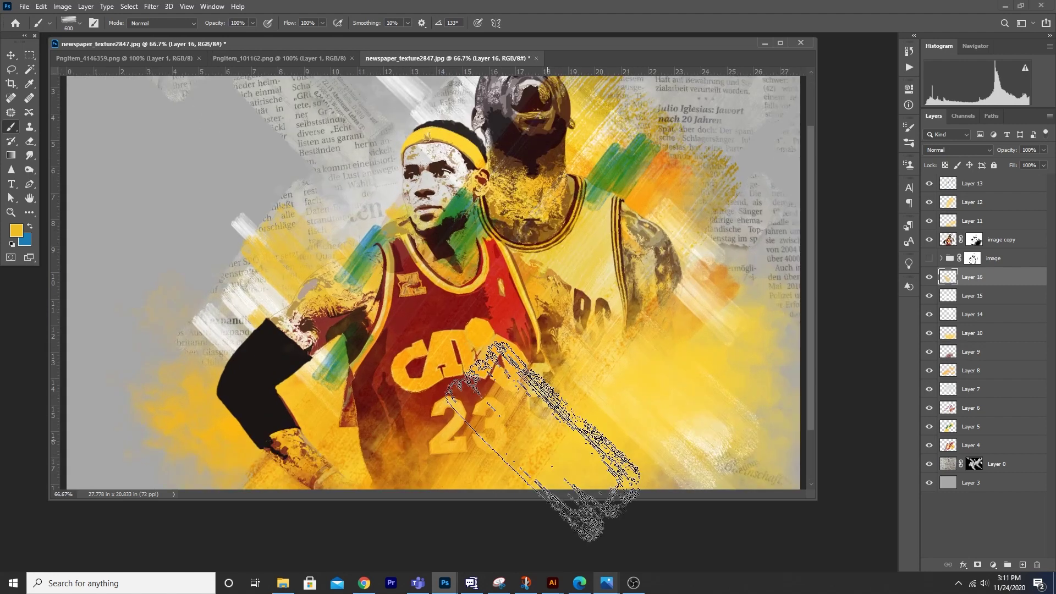
mouse_move(465, 309)
mouse_down()
mouse_move(440, 333)
mouse_move(441, 379)
mouse_up()
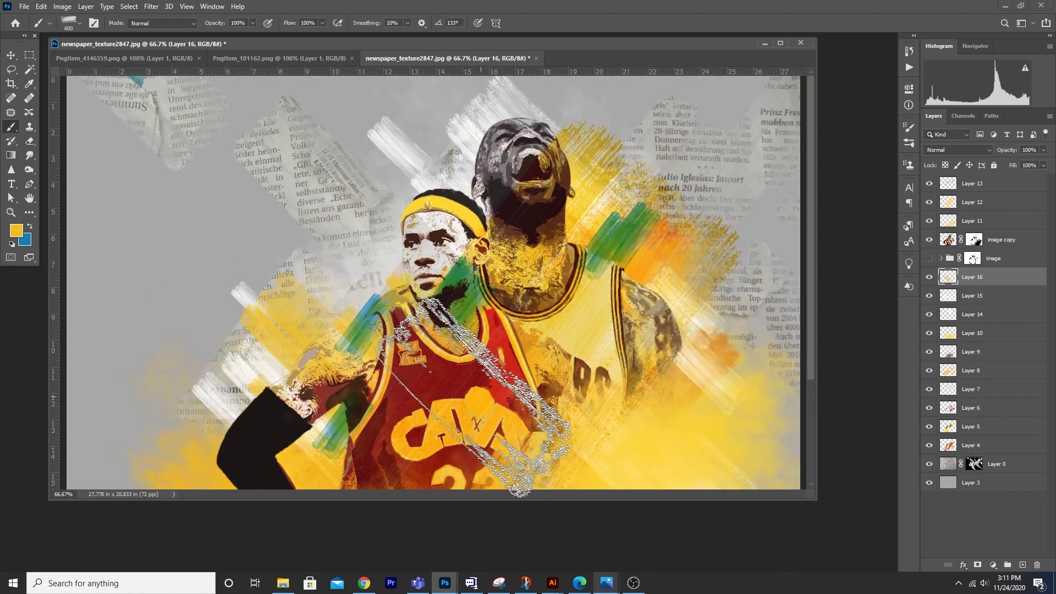
click(77, 25)
drag(161, 353, 175, 117)
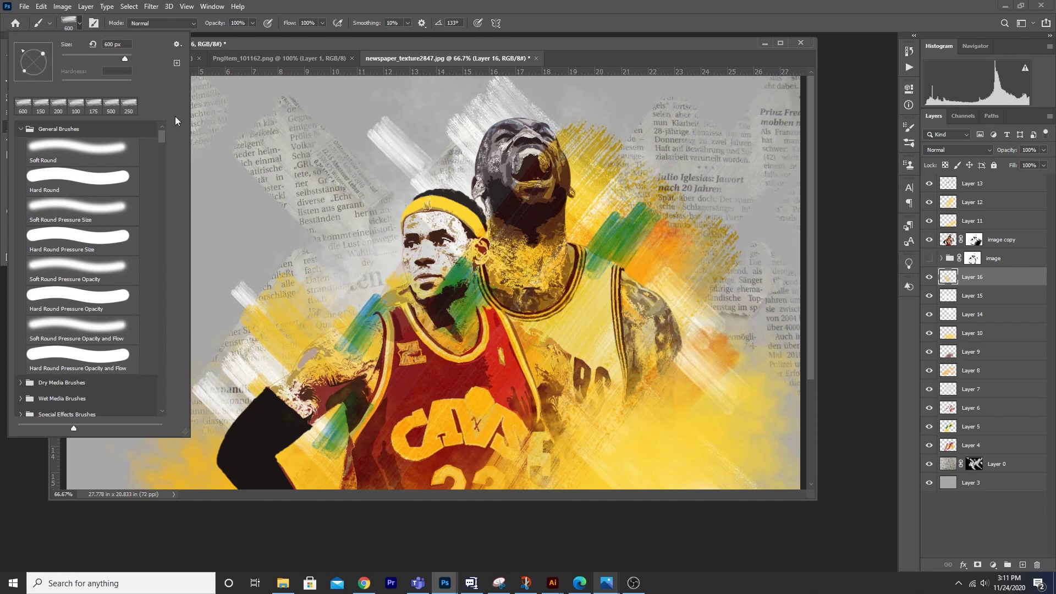
click(107, 183)
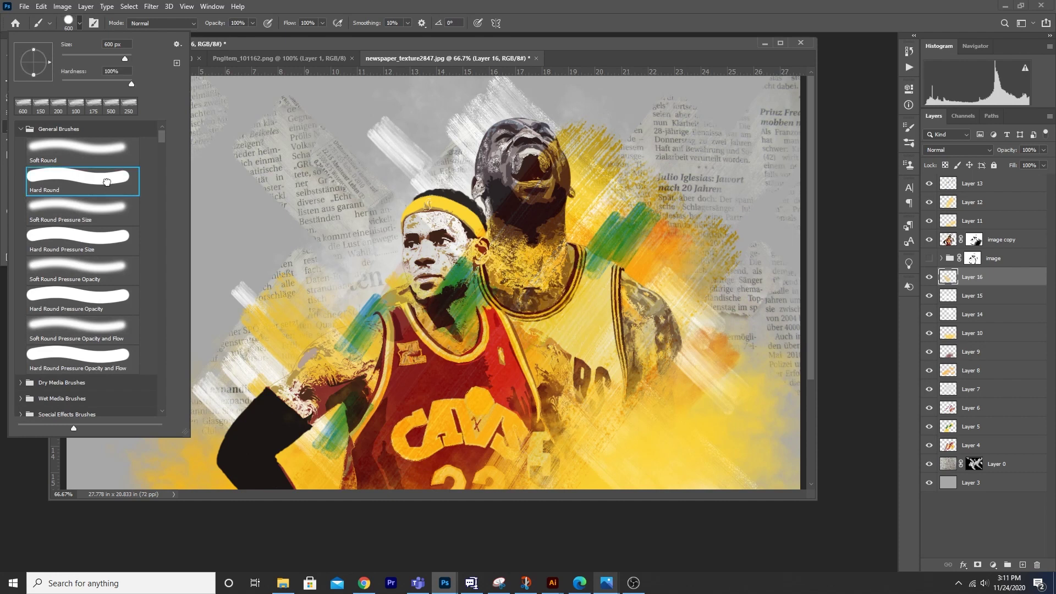
key(Return)
key(bracketleft)
key(bracketleft)
key(bracketleft)
key(bracketleft)
key(bracketleft)
key(bracketleft)
key(bracketleft)
key(bracketleft)
key(bracketleft)
key(bracketleft)
key(bracketleft)
key(bracketleft)
key(bracketleft)
key(bracketleft)
key(bracketleft)
key(bracketleft)
key(bracketleft)
key(bracketleft)
key(bracketleft)
key(bracketleft)
key(bracketleft)
Add a new layer above the image copy layer and set the foreground colour to black (000000).
click(961, 187)
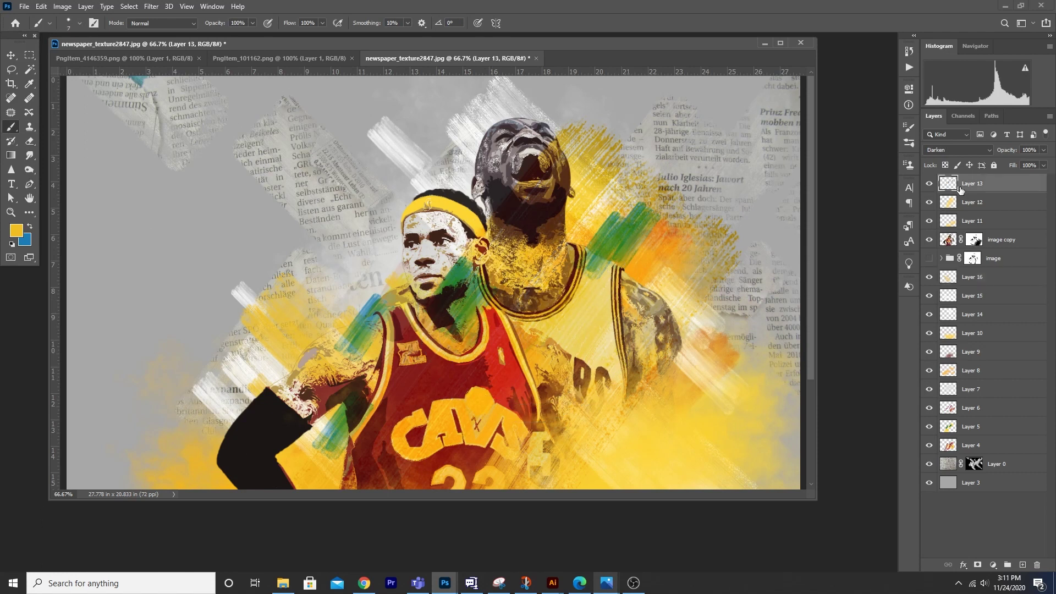
click(949, 242)
click(1023, 565)
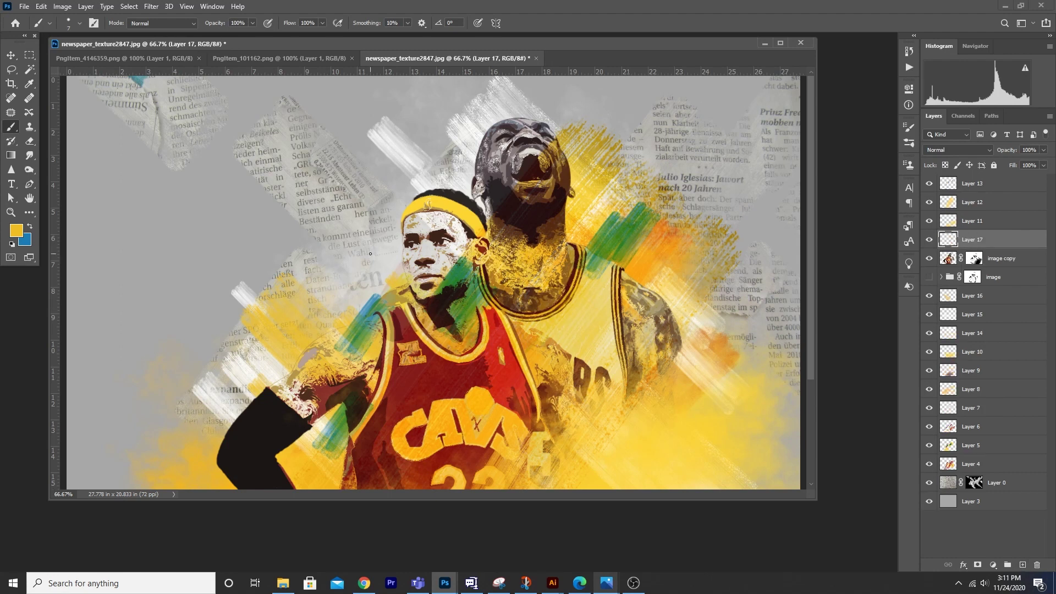
key(ctrl+plus)
key(ctrl+plus)
key(ctrl+plus)
drag(369, 212, 396, 262)
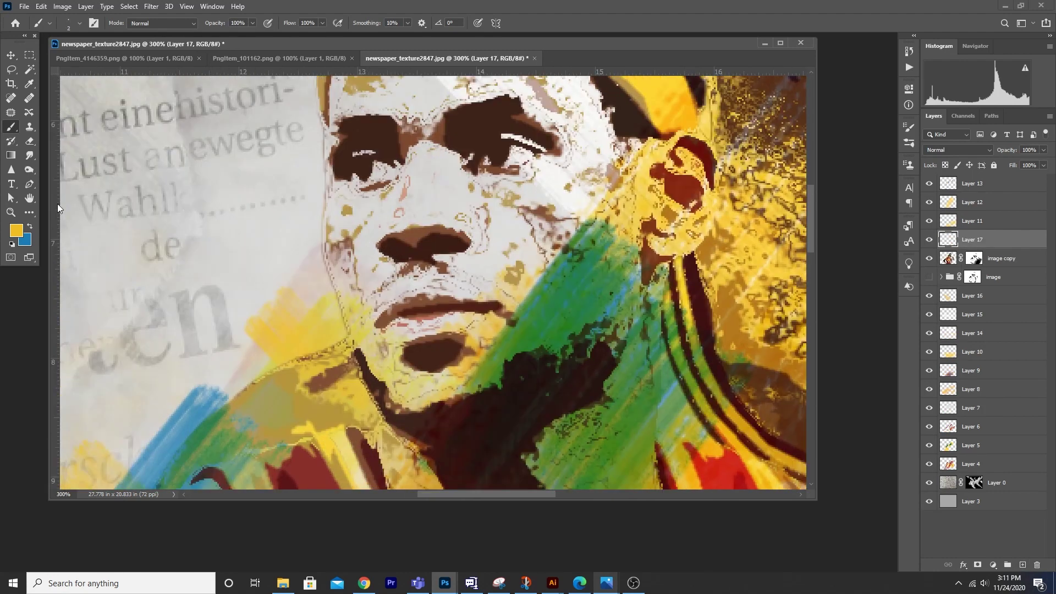
click(17, 231)
text(000000)
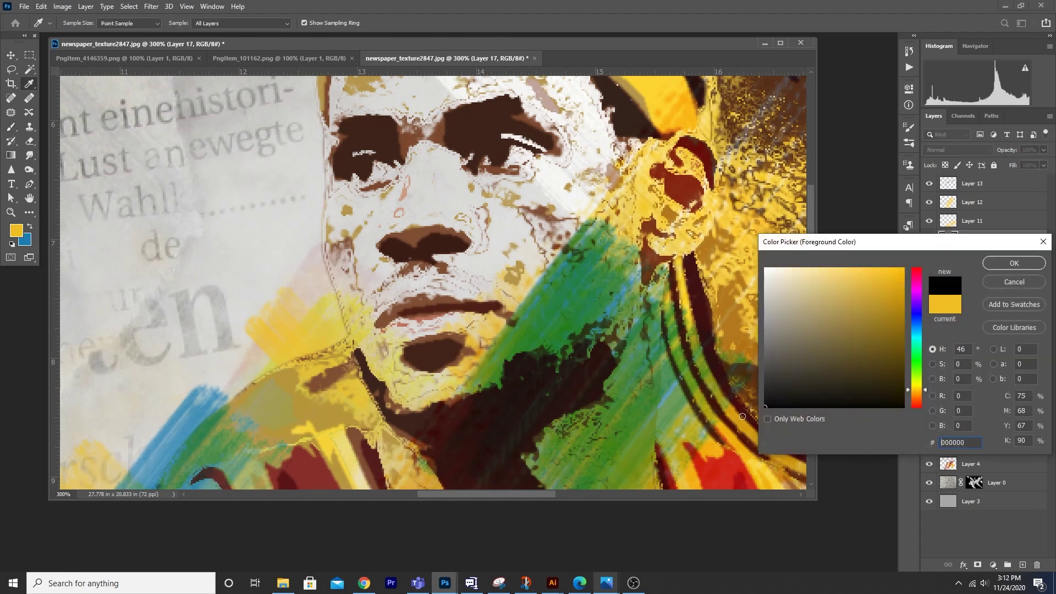
key(Return)
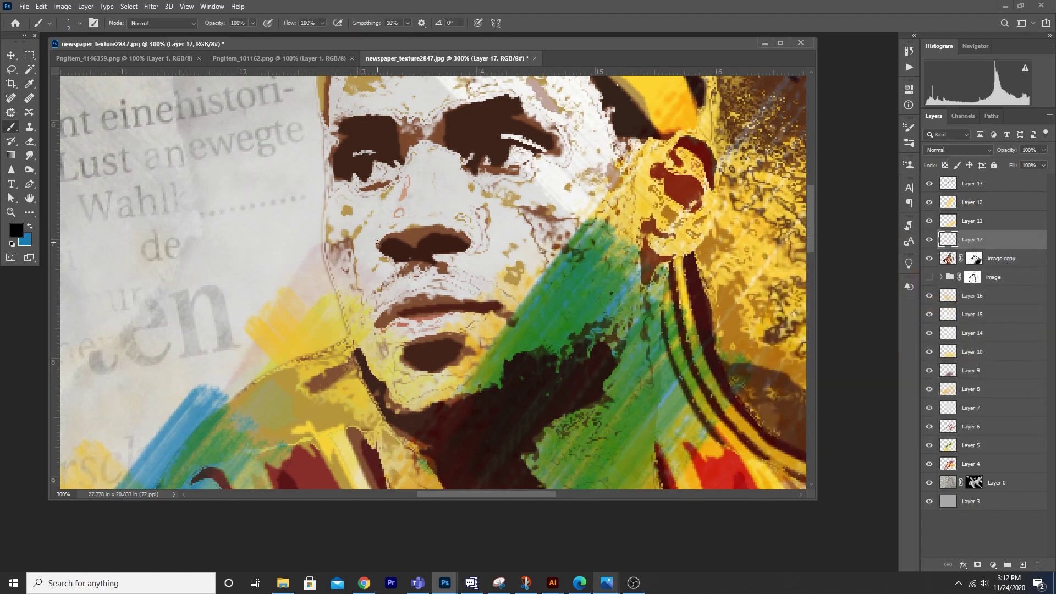
Trace thin black lines along the edge of the front player's face, jaw and shoulder.
drag(378, 244, 407, 227)
drag(444, 255, 433, 245)
drag(415, 246, 452, 236)
mouse_move(410, 240)
mouse_down()
mouse_move(383, 245)
mouse_move(403, 263)
mouse_up()
drag(323, 140, 368, 145)
drag(251, 467, 386, 297)
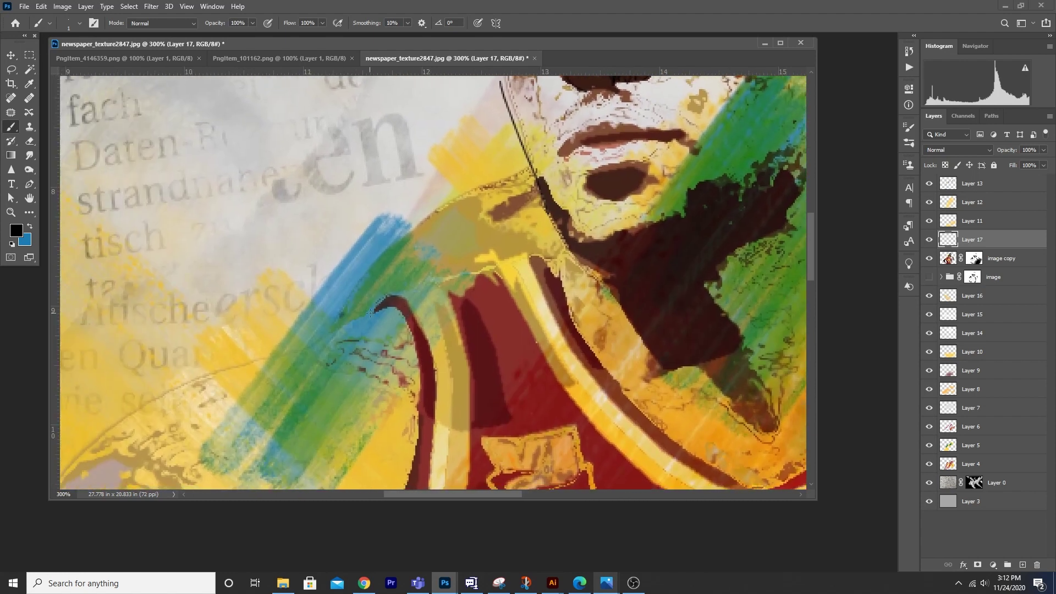
drag(429, 364, 347, 266)
Undo a trial line near the rear player's neck, adjust the brush size, and sketch black lines along his jersey's armhole.
key(ctrl+minus)
key(ctrl+minus)
scroll(380, 280, down, 1)
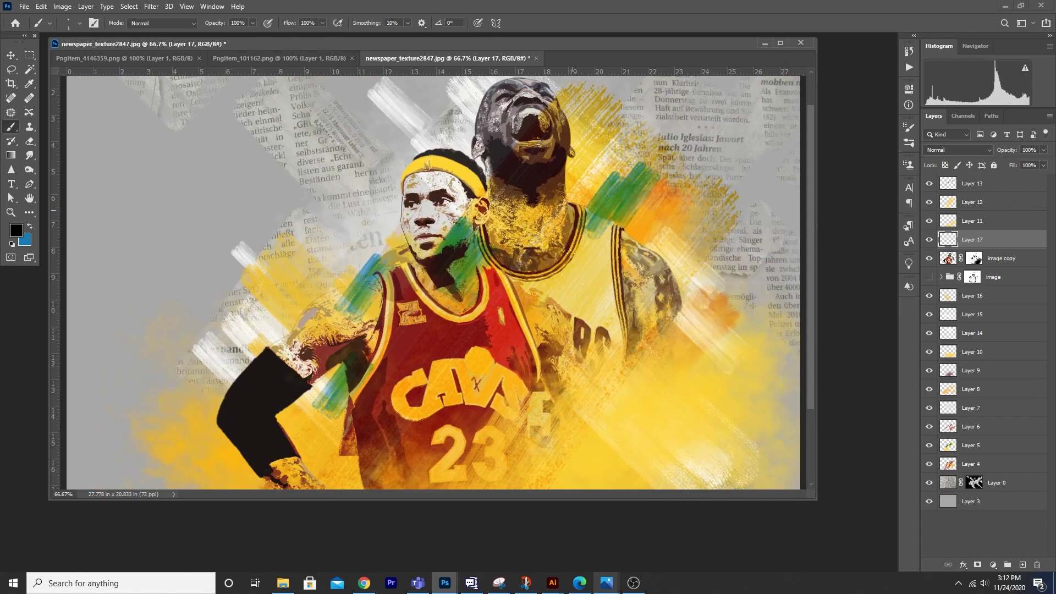
drag(567, 236, 563, 161)
key(ctrl+z)
key(bracketleft)
key(bracketleft)
key(bracketleft)
key(bracketleft)
key(bracketleft)
mouse_move(616, 224)
mouse_down()
mouse_move(617, 323)
mouse_move(634, 392)
mouse_up()
mouse_move(616, 226)
mouse_down()
mouse_move(627, 363)
mouse_move(624, 330)
mouse_up()
Sketch loose black lines along the rear player's shoulder and upper arm, redoing the first stroke.
mouse_move(622, 231)
mouse_down()
mouse_move(667, 269)
mouse_move(685, 305)
mouse_up()
key(ctrl+z)
drag(624, 232, 672, 266)
drag(623, 233, 676, 340)
mouse_move(654, 289)
mouse_down()
mouse_move(662, 340)
mouse_move(659, 320)
mouse_up()
drag(676, 306, 669, 326)
scroll(660, 308, up, 2)
drag(571, 225, 621, 255)
Sketch black lines along the front player's jersey neckline, straps and side edge.
scroll(594, 247, down, 5)
mouse_move(507, 183)
mouse_down()
mouse_move(543, 326)
mouse_move(533, 260)
mouse_up()
drag(484, 167, 478, 216)
drag(404, 172, 439, 214)
drag(410, 164, 460, 215)
drag(389, 184, 374, 265)
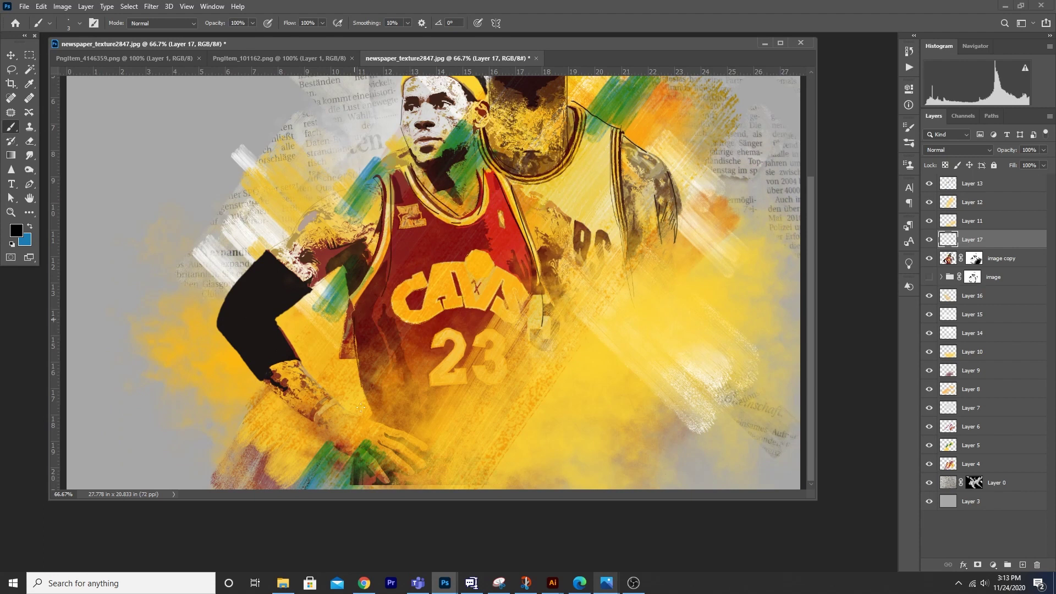
Sketch black contour lines along the front player's lower jersey side, black arm sleeve and forearm.
drag(362, 414, 351, 315)
drag(287, 328, 320, 376)
drag(222, 337, 247, 366)
mouse_move(264, 380)
mouse_down()
mouse_move(302, 403)
mouse_move(337, 450)
mouse_up()
drag(215, 303, 241, 368)
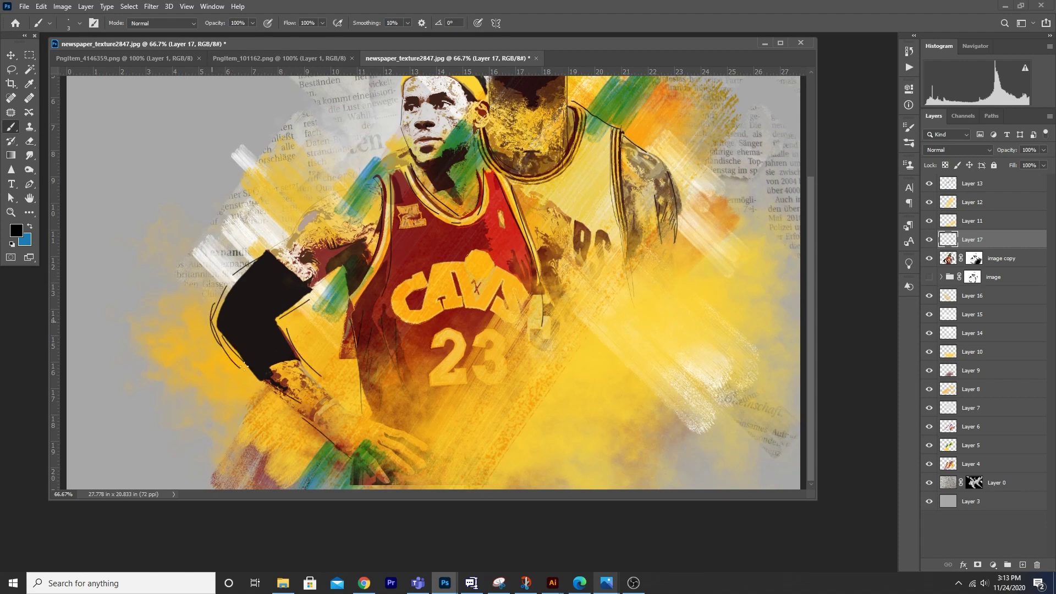
drag(218, 324, 248, 372)
Sketch a black line above the front player's upper arm and outline the rear player's head.
scroll(340, 363, up, 3)
drag(287, 314, 314, 284)
drag(356, 248, 379, 239)
key(ctrl+z)
scroll(495, 237, down, 1)
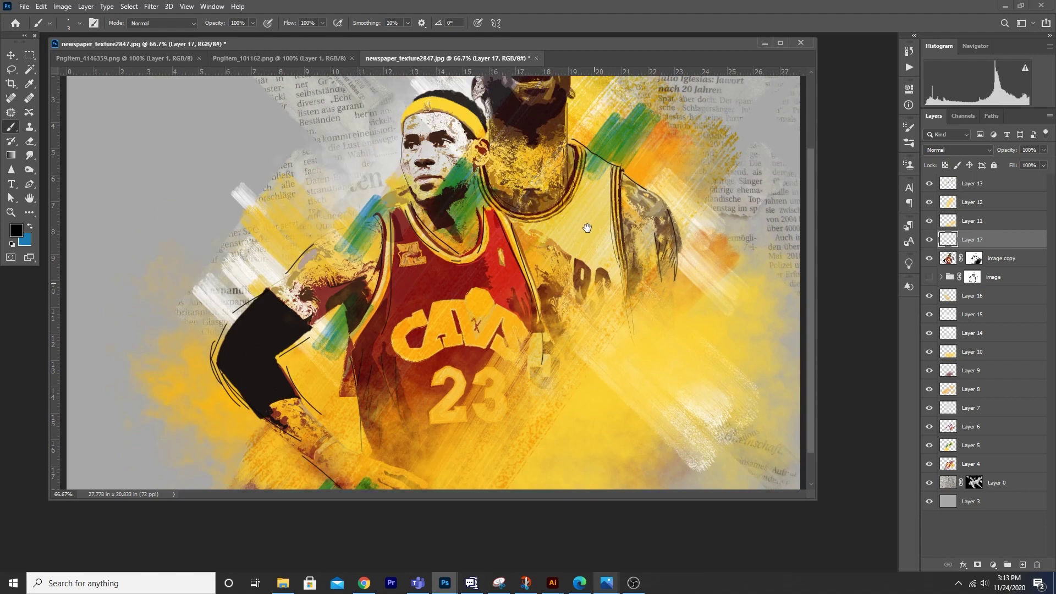
scroll(573, 189, up, 4)
drag(575, 195, 575, 147)
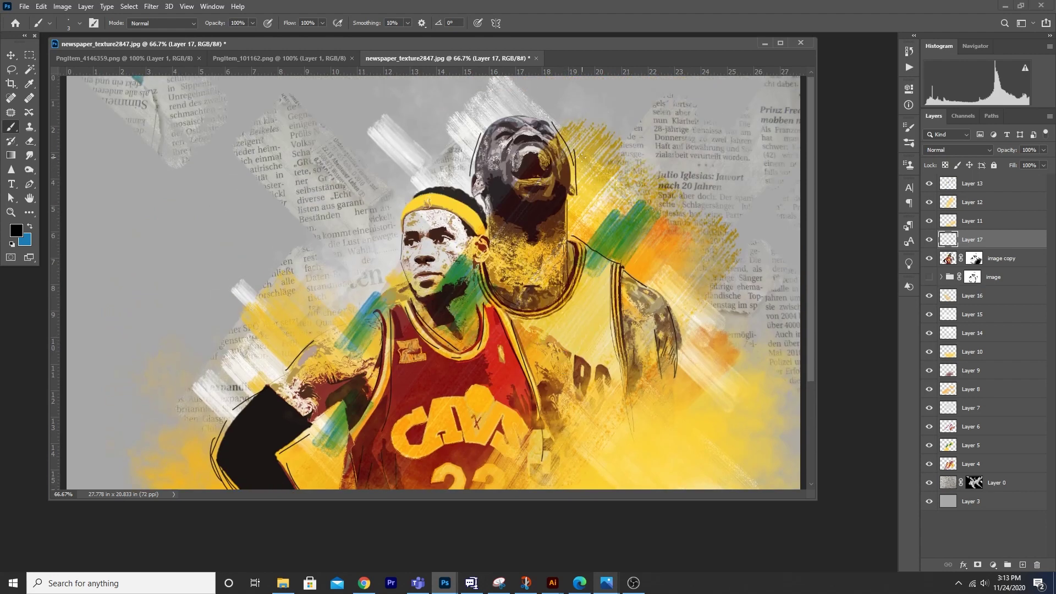
Draw loose black sketch lines beside the front player's neck and shoulder and downward from the rear player's arm.
key(ctrl+minus)
key(ctrl+minus)
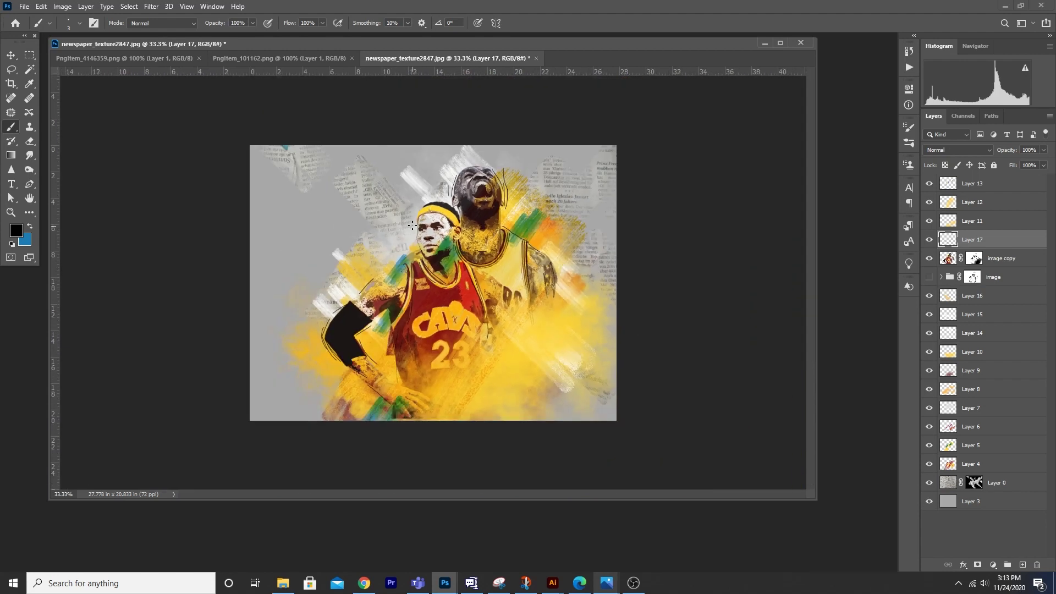
drag(426, 271, 407, 234)
mouse_move(537, 405)
mouse_down()
mouse_move(555, 291)
mouse_move(522, 341)
mouse_up()
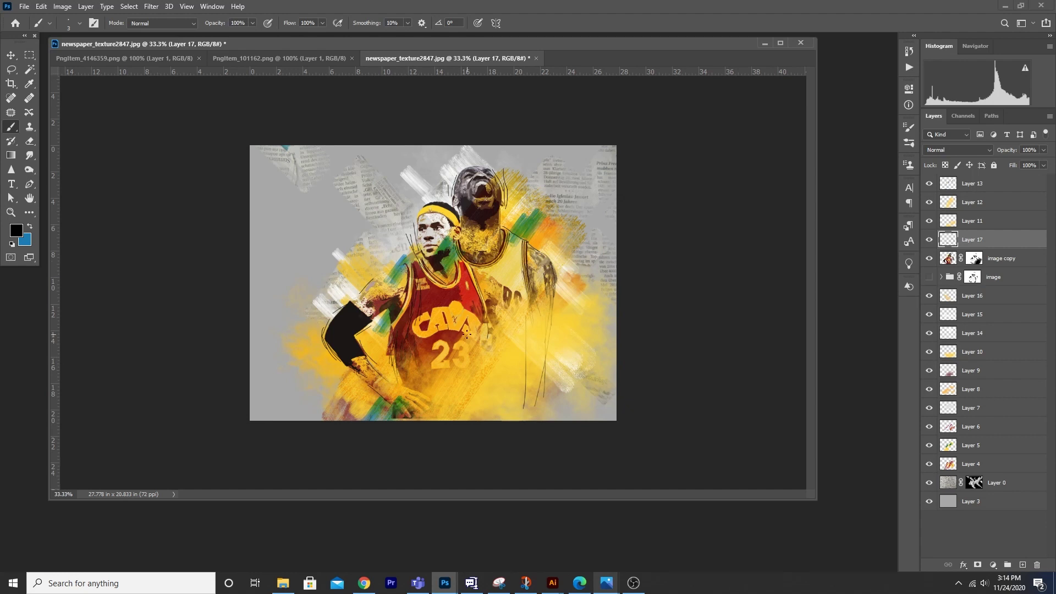
key(ctrl+1)
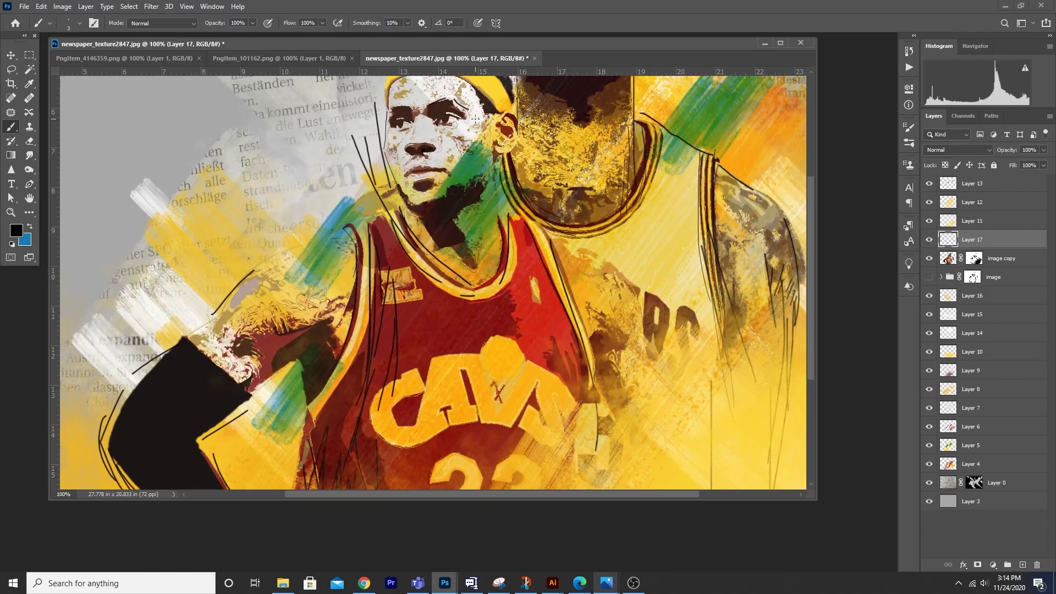
Sketch two long black lines running downward beside the front player's ear and neck.
drag(485, 133, 495, 222)
drag(495, 153, 507, 291)
Stamp all visible artwork into a new merged layer above Layer 13.
key(ctrl+minus)
key(ctrl+minus)
key(ctrl+minus)
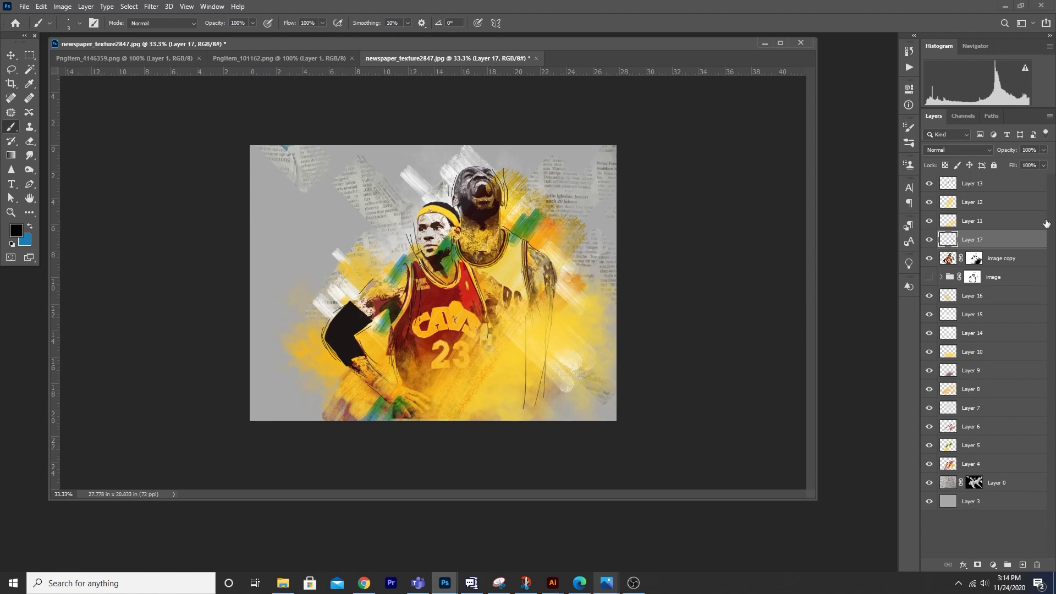
click(965, 183)
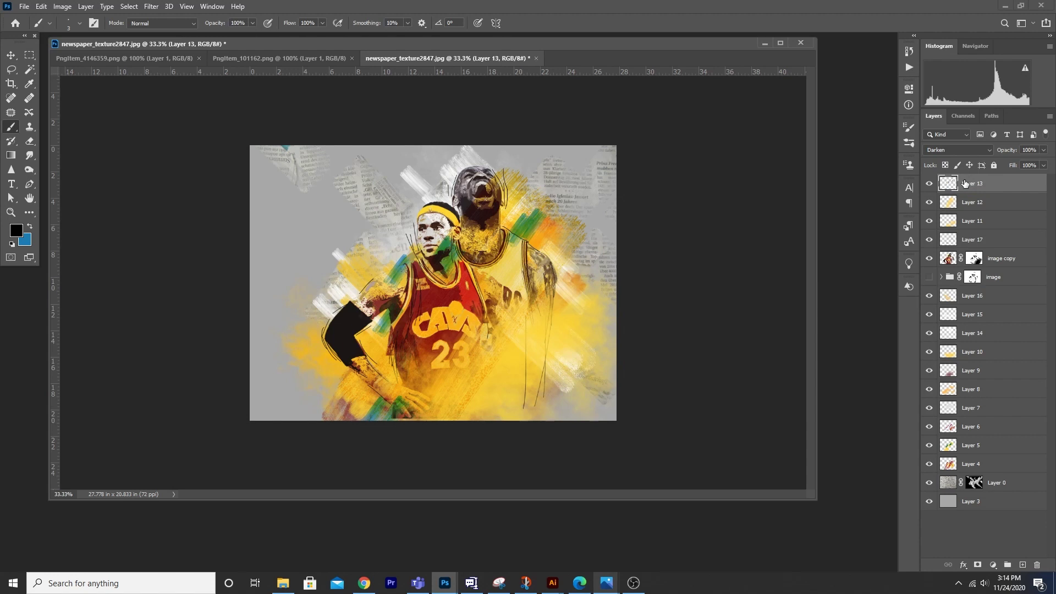
key(ctrl+shift+alt+e)
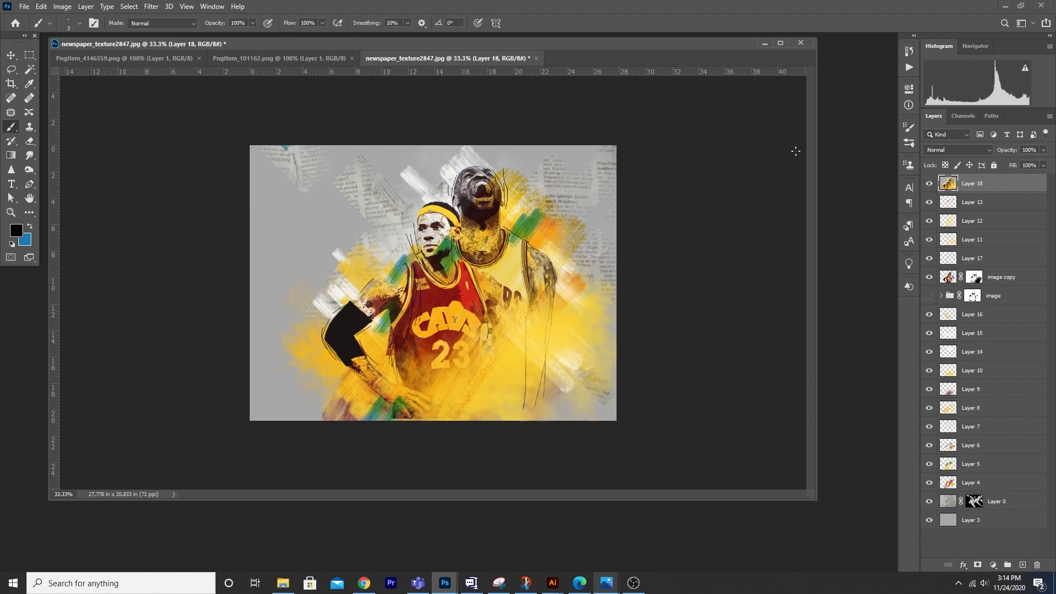
In the Camera Raw Filter, set Exposure to +0.50, Highlights to -100, Shadows to -49, Texture to +29, Clarity to +56 and Vibrance to +34.
click(152, 6)
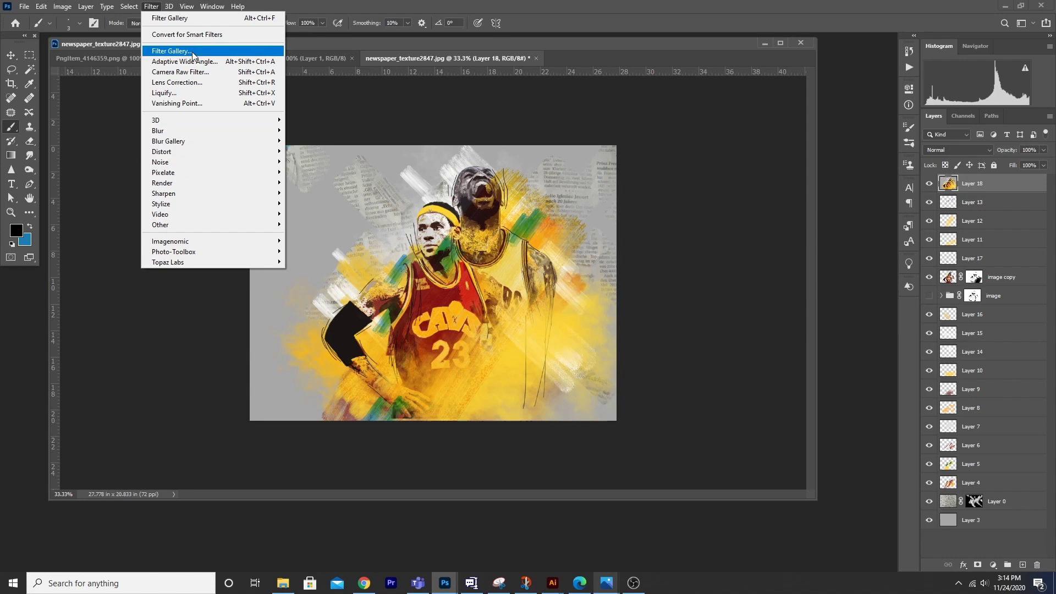
click(180, 72)
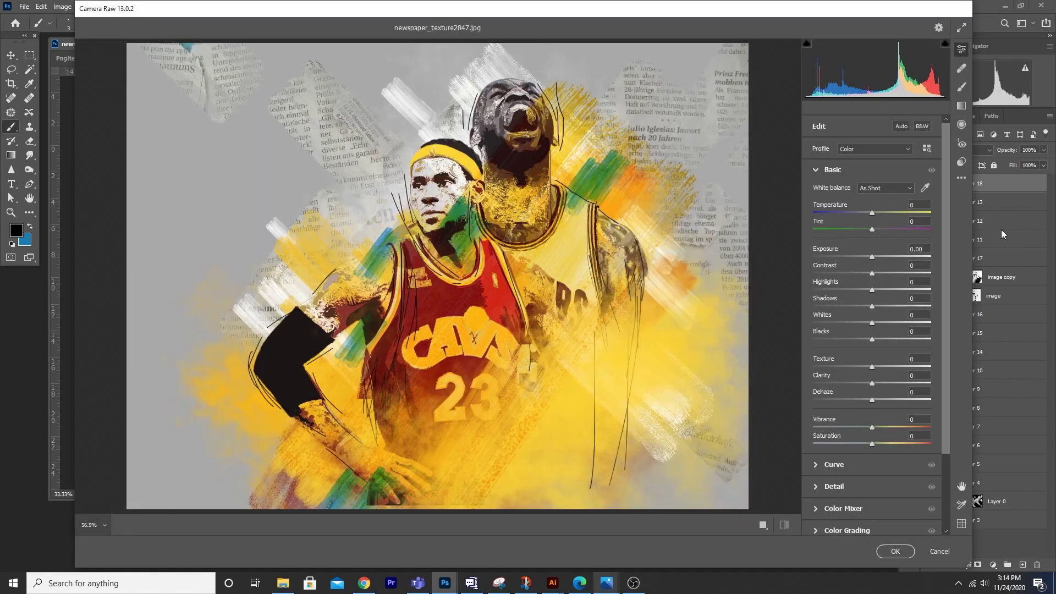
click(878, 257)
drag(878, 257, 877, 258)
mouse_move(834, 290)
mouse_down()
mouse_move(814, 290)
mouse_move(852, 307)
mouse_move(843, 306)
mouse_up()
drag(872, 383, 905, 382)
drag(872, 367, 881, 366)
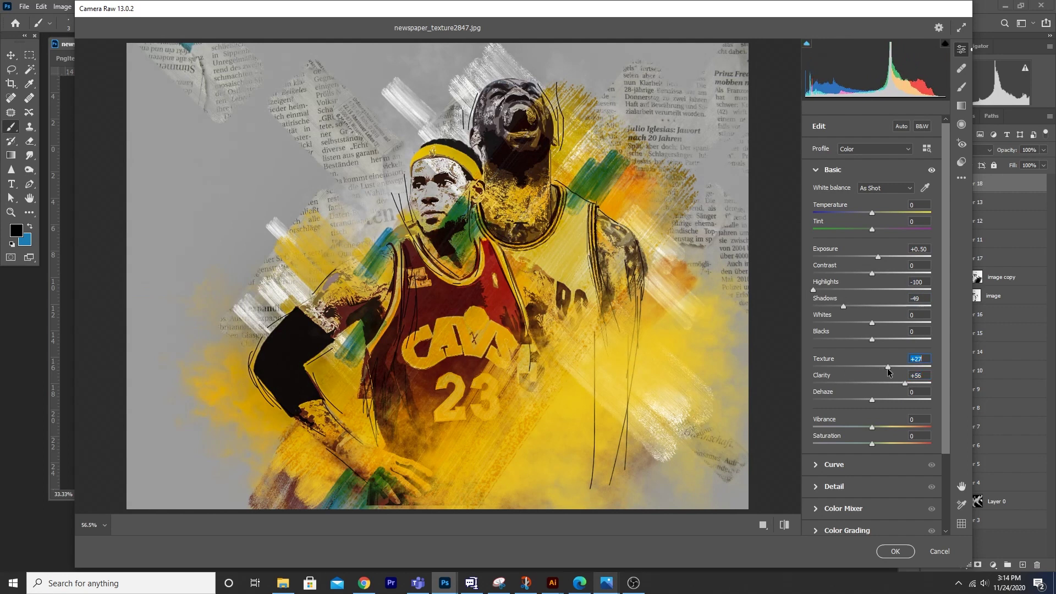
drag(872, 427, 886, 428)
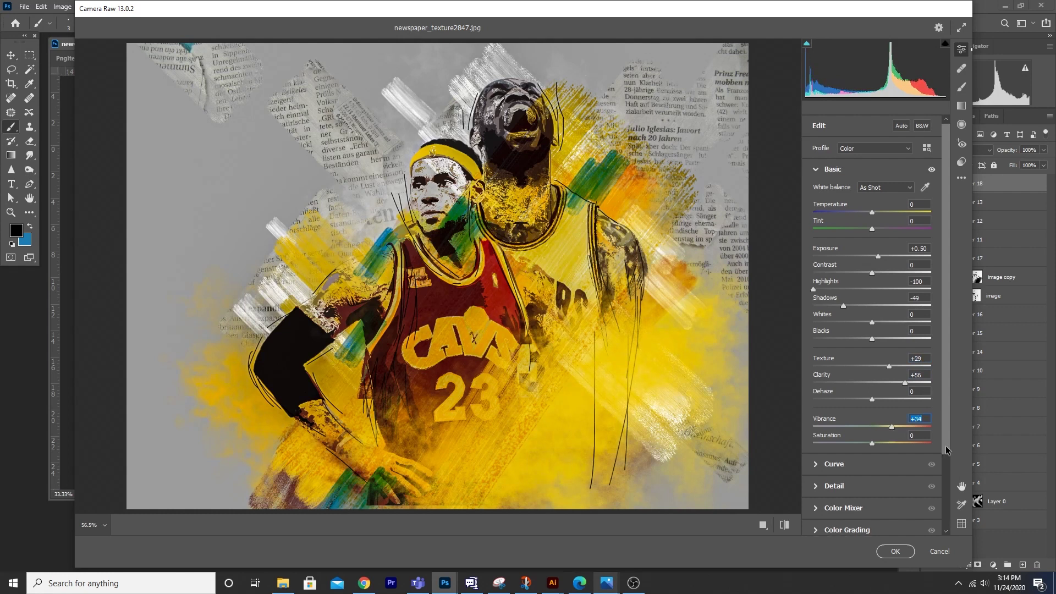
Set Camera Raw Sharpening to 22, Noise Reduction to 36 and Color Noise Reduction to 20, and apply the filter to the merged layer.
scroll(812, 421, down, 3)
click(819, 380)
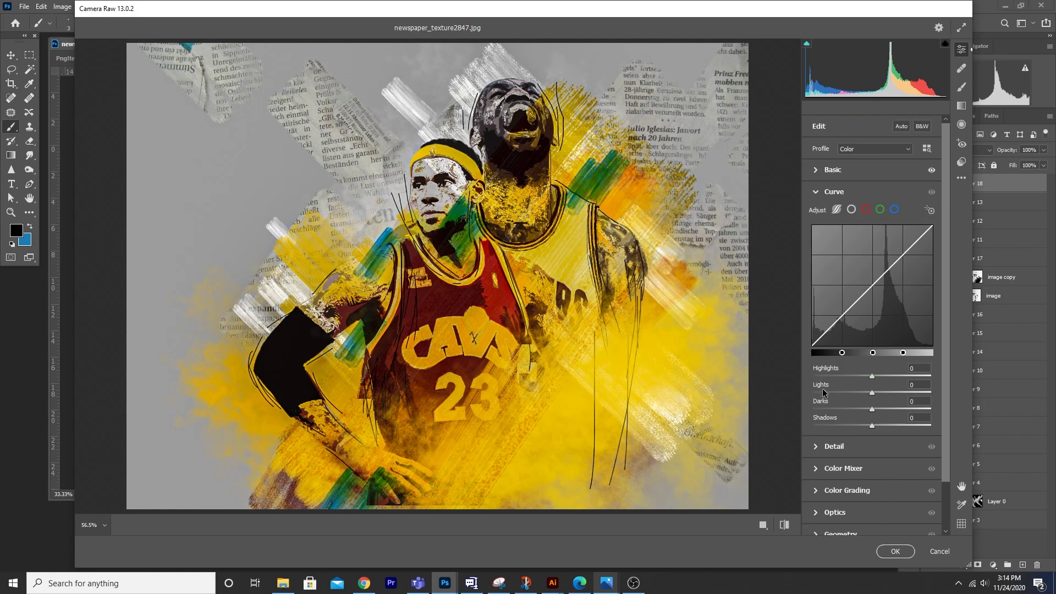
click(819, 447)
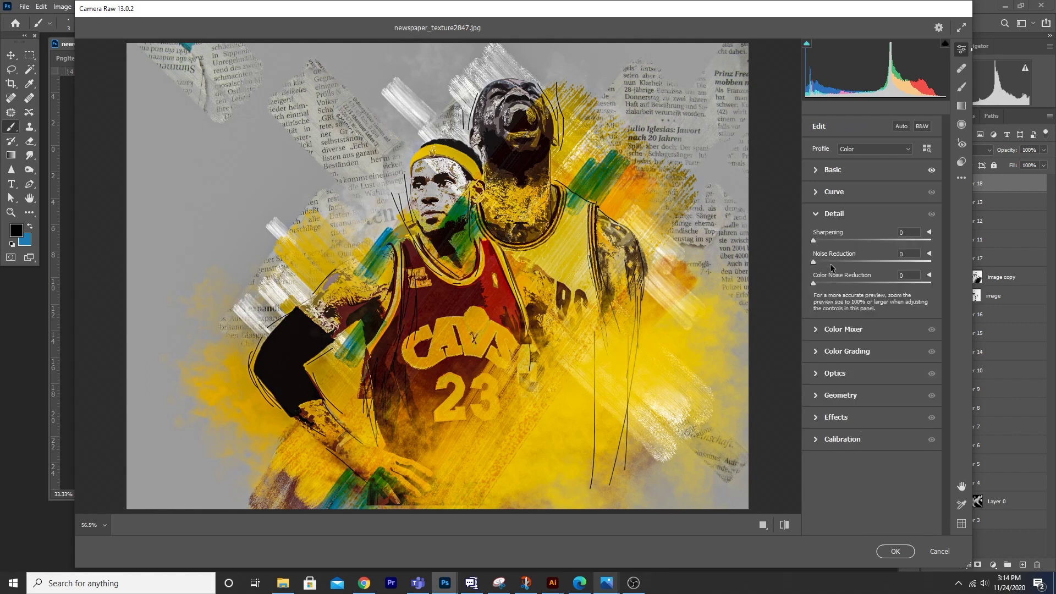
drag(847, 260, 856, 261)
drag(833, 243, 831, 242)
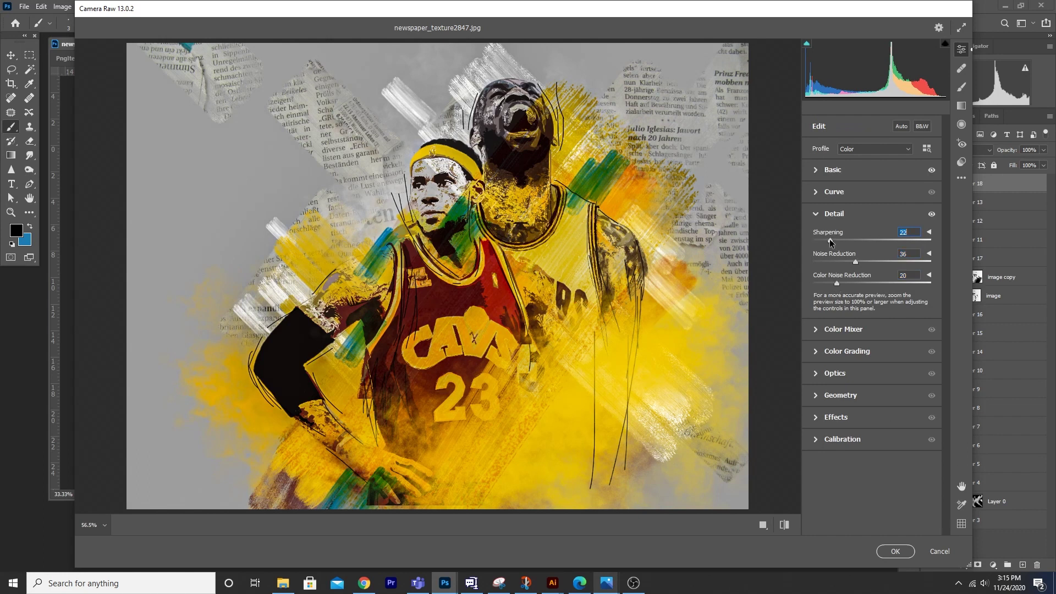
click(897, 553)
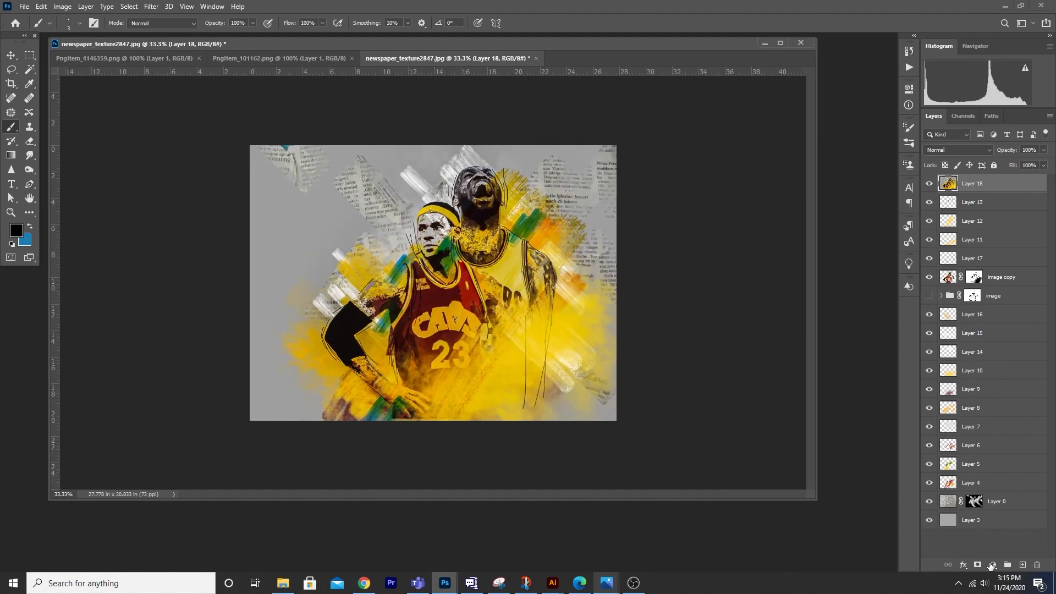
Add a Color Lookup adjustment layer with the windymoodlut 2020 LUT from the mood lut folder and lower its opacity.
click(992, 565)
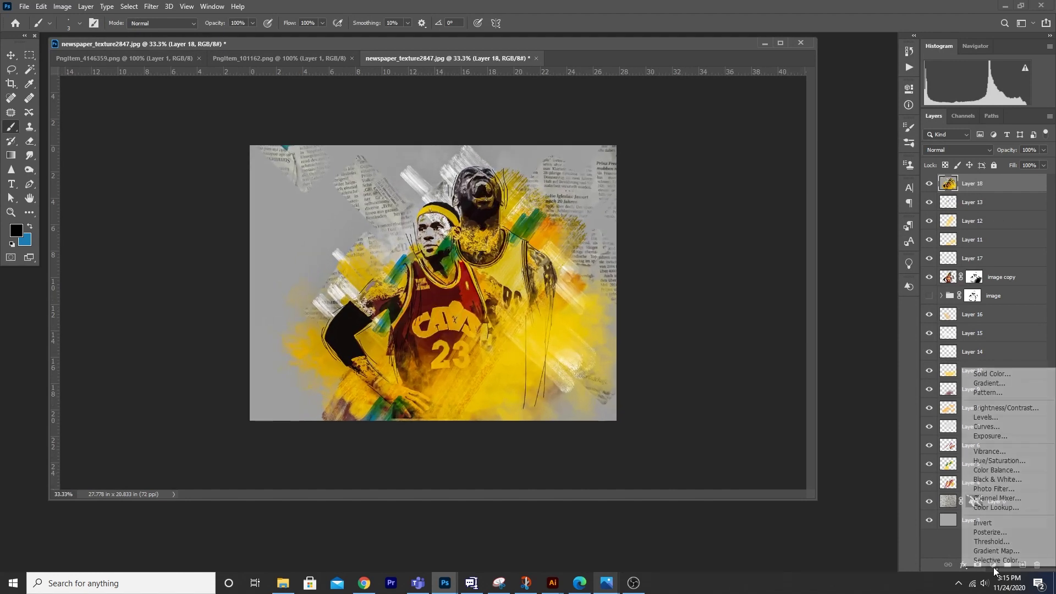
click(997, 507)
click(848, 125)
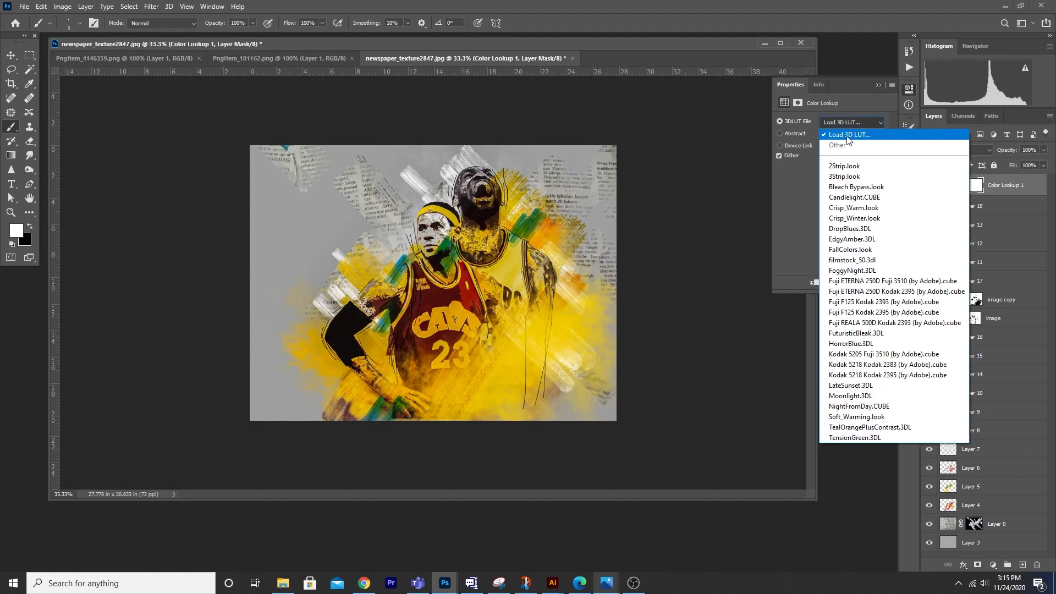
click(847, 137)
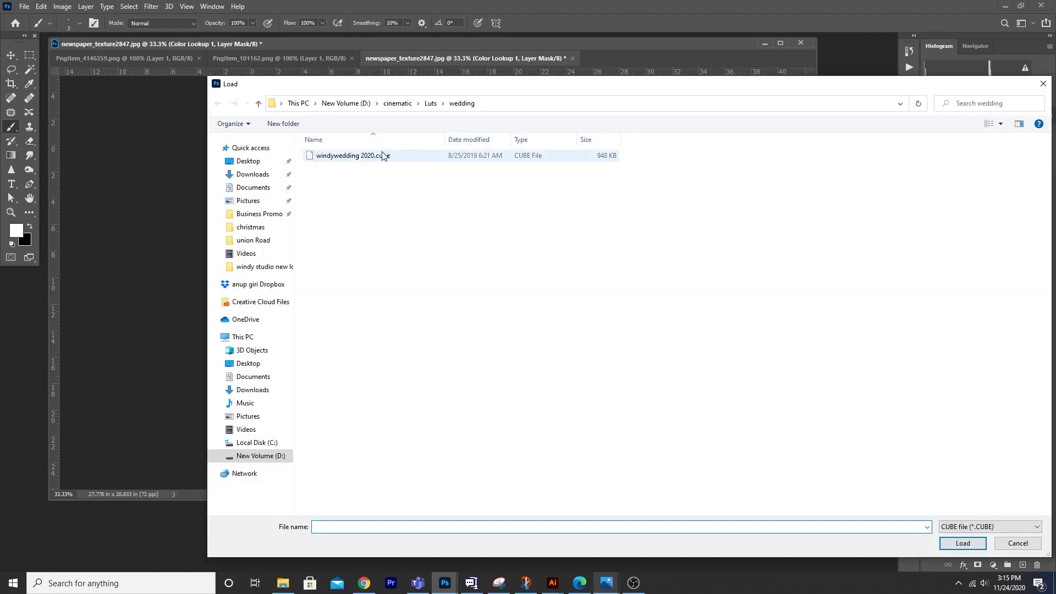
click(431, 103)
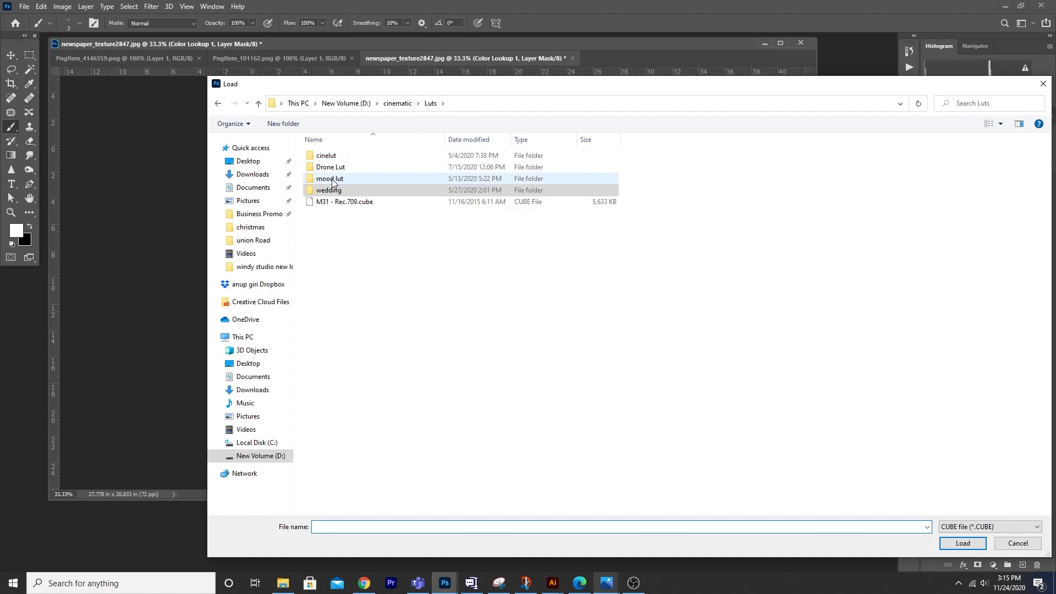
double_click(347, 163)
click(347, 156)
click(957, 544)
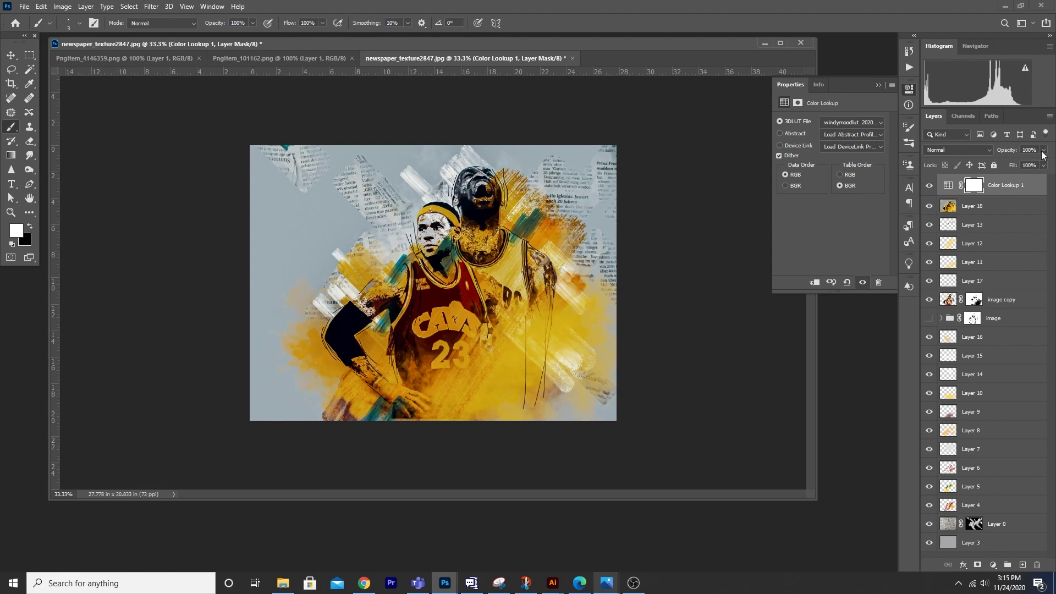
drag(1029, 163, 1029, 167)
Create a new layer directly above Layer 18 and prepare a Soft Round brush with white (#ffffff) as the foreground colour.
click(977, 207)
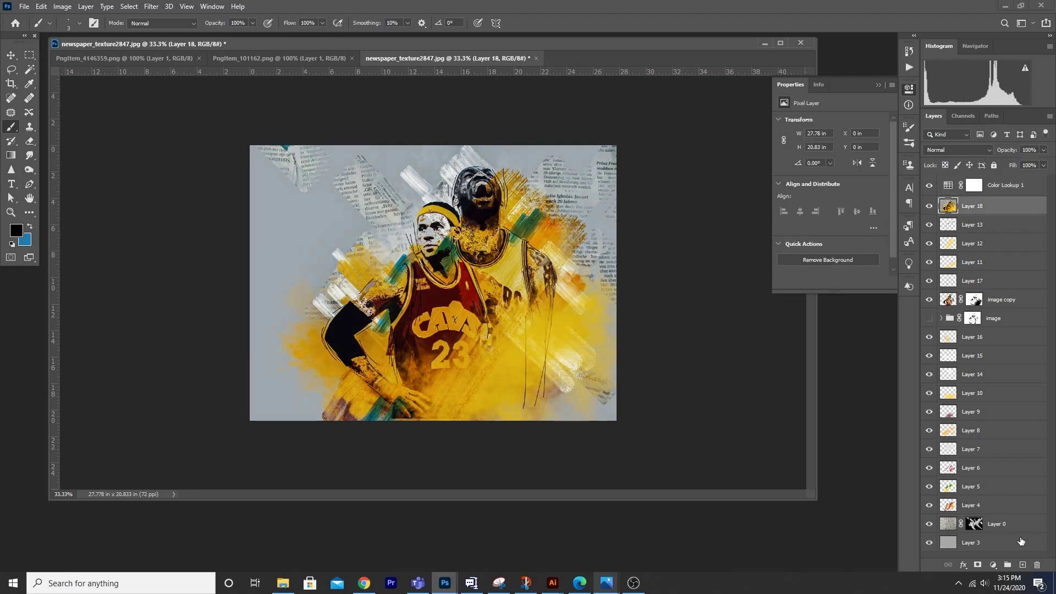
click(1023, 565)
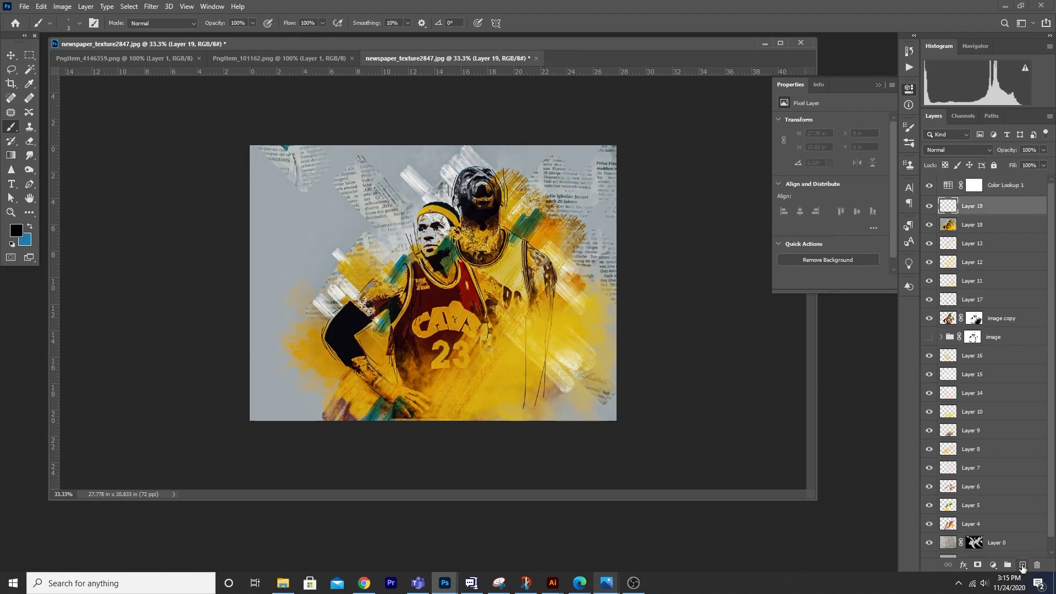
click(79, 22)
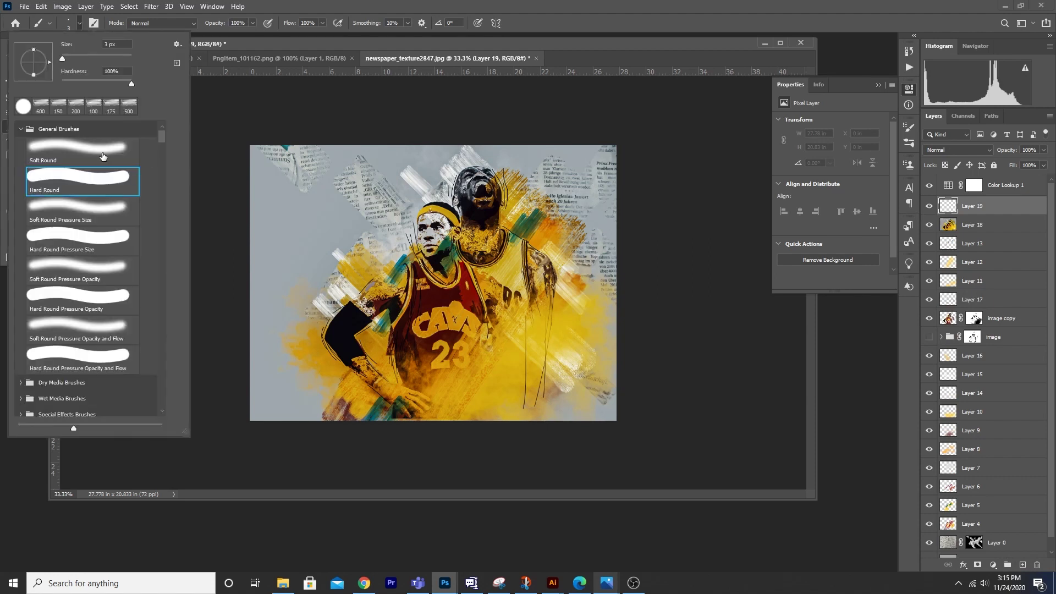
click(298, 208)
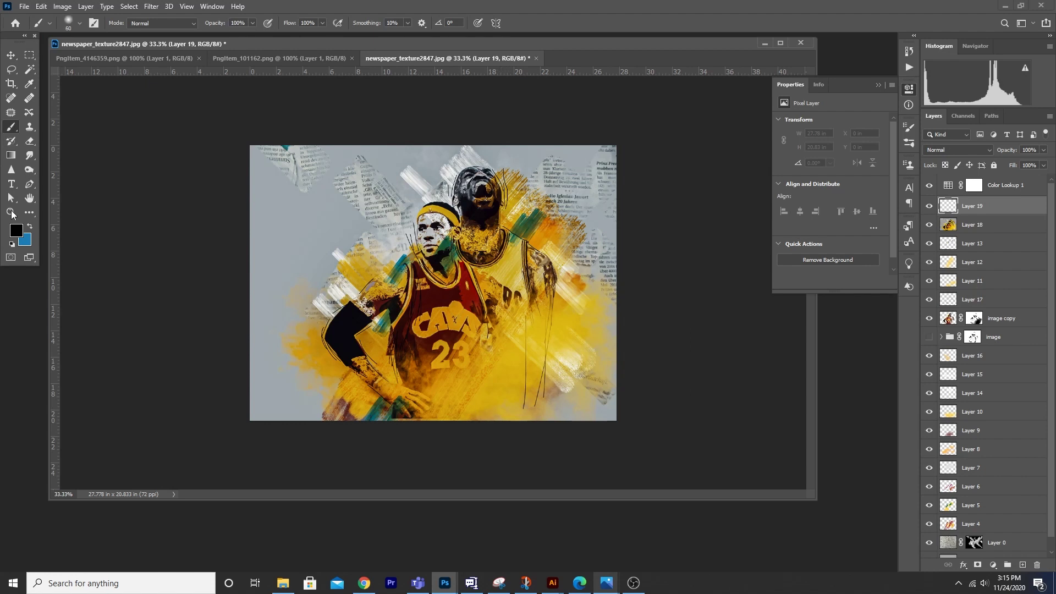
click(17, 230)
drag(769, 275, 747, 240)
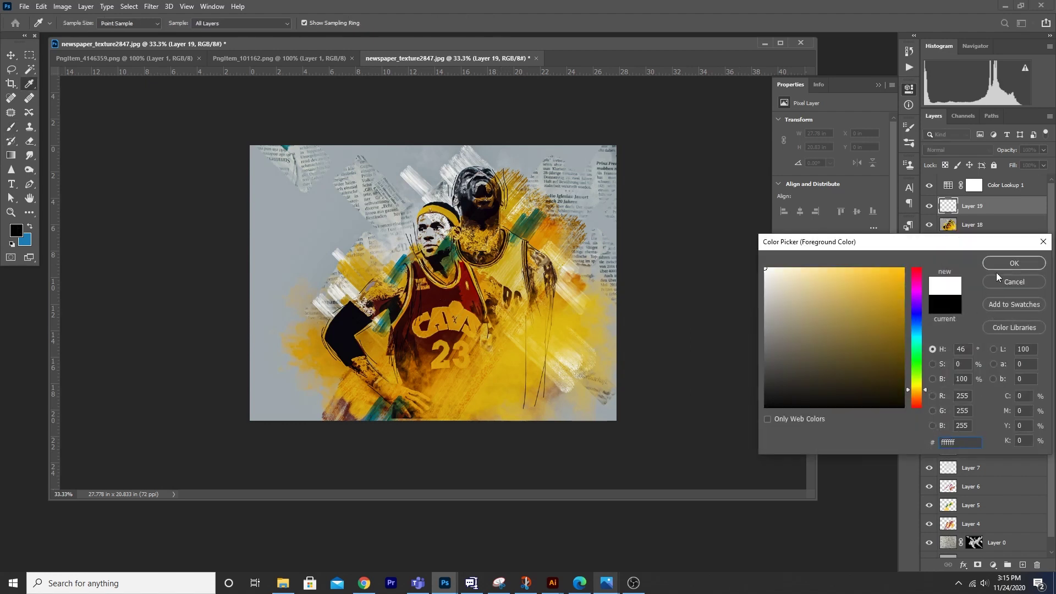
click(1011, 265)
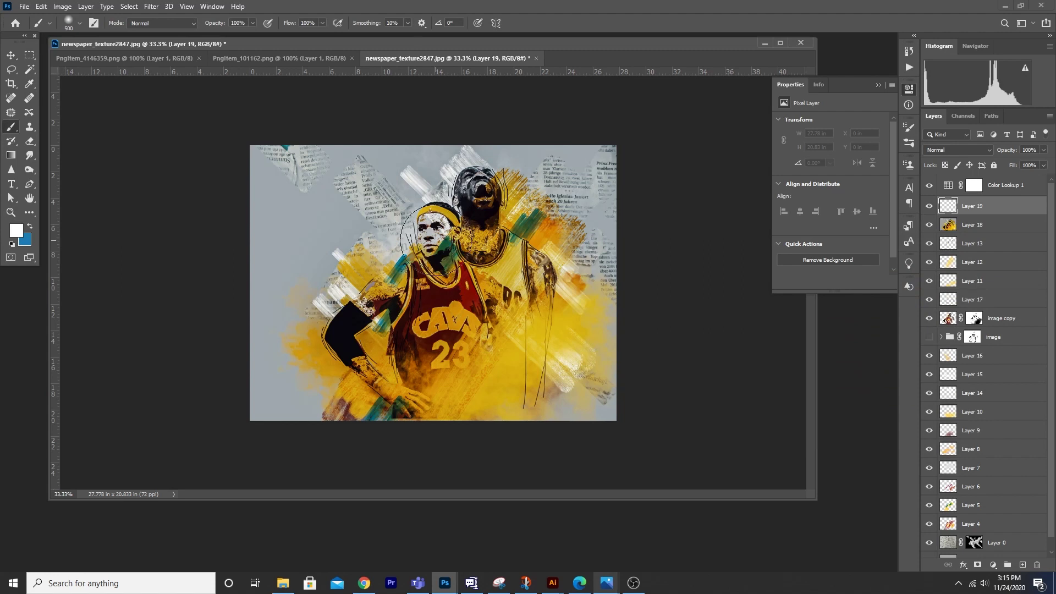
Paint a 600 px soft white glow over the front player's face and set the layer's blend mode to Overlay.
key(bracketright)
click(436, 240)
click(957, 150)
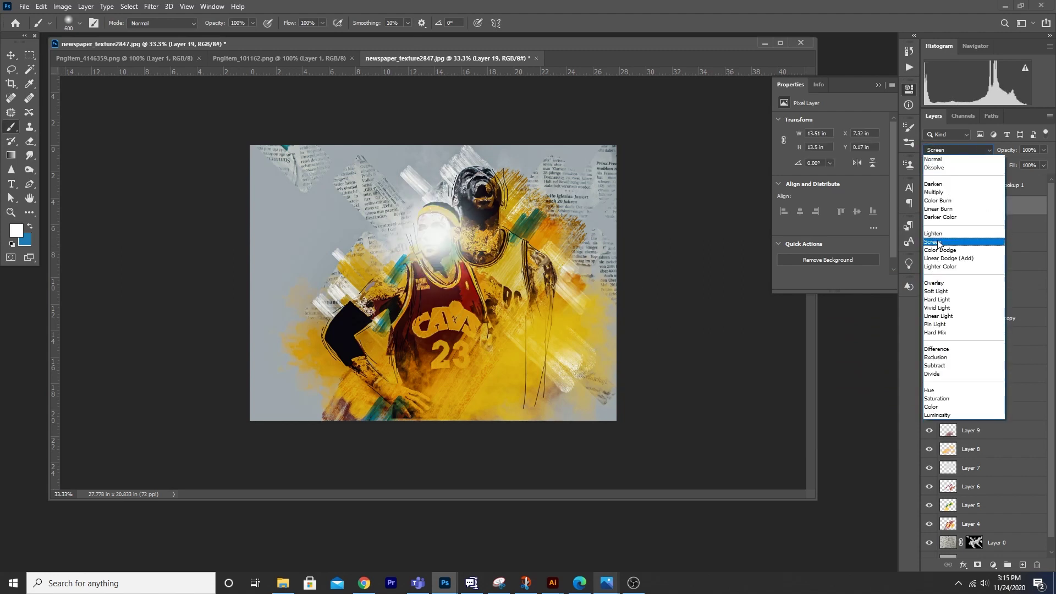
click(935, 282)
Paint soft white highlights over the rear player's neck and arm and the front player's shoulder, reducing the brush gradually to 80 px.
click(515, 231)
key(bracketleft)
key(bracketleft)
key(bracketleft)
drag(562, 252, 560, 308)
key(bracketleft)
key(bracketleft)
click(388, 267)
key(bracketleft)
key(bracketleft)
key(bracketleft)
key(bracketleft)
key(bracketleft)
key(bracketleft)
Set the opacity of the white highlight layer to 36%.
click(1043, 150)
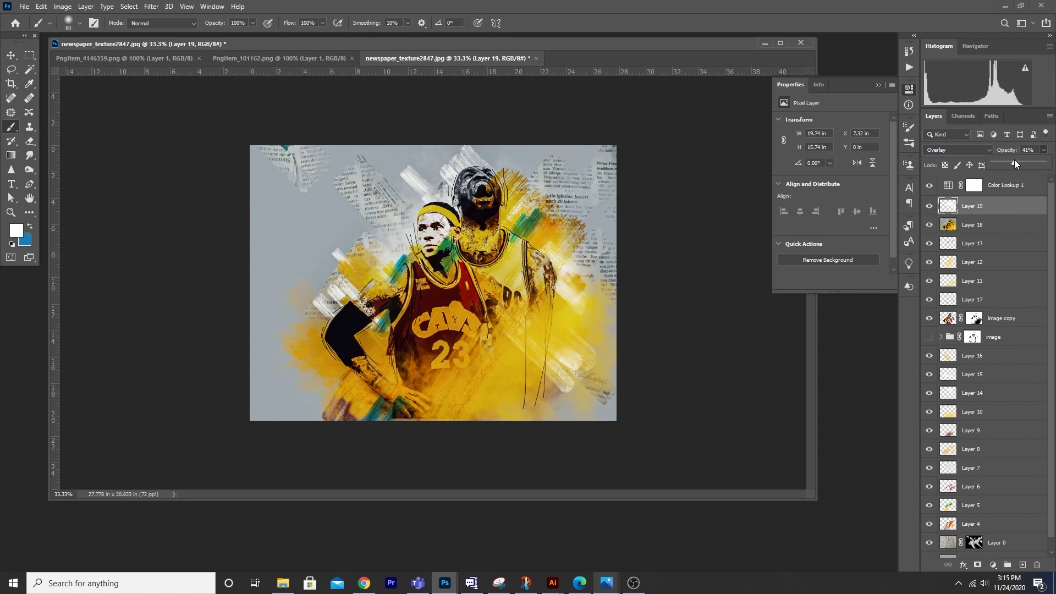
drag(1014, 160, 1012, 159)
click(455, 169)
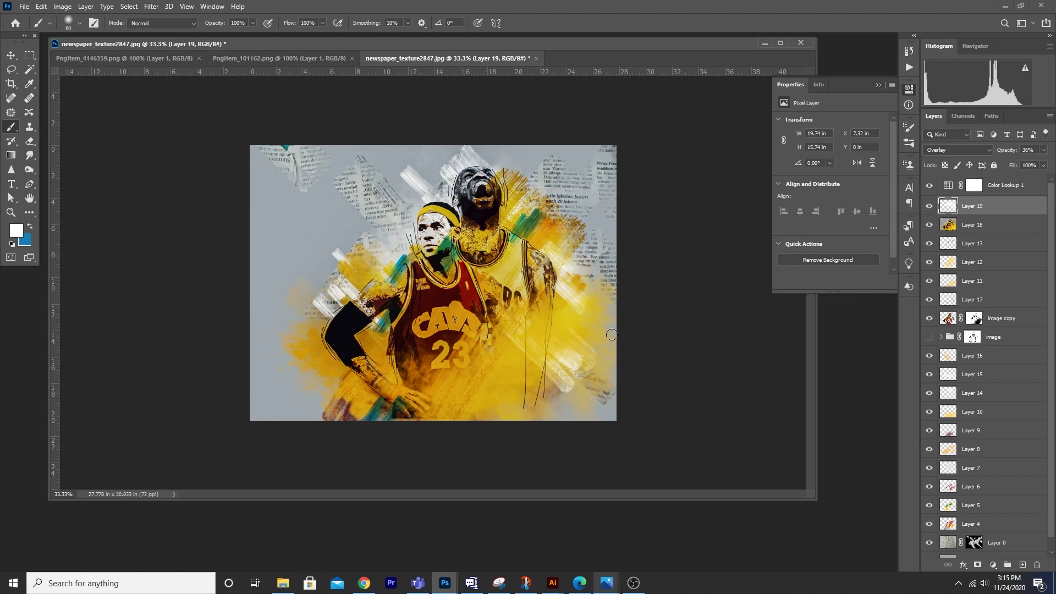
Paint further white highlights with a 45 px brush over the front player's lower jersey and the yellow powder on both sides of the players.
key(bracketleft)
drag(387, 328, 411, 377)
drag(317, 351, 329, 365)
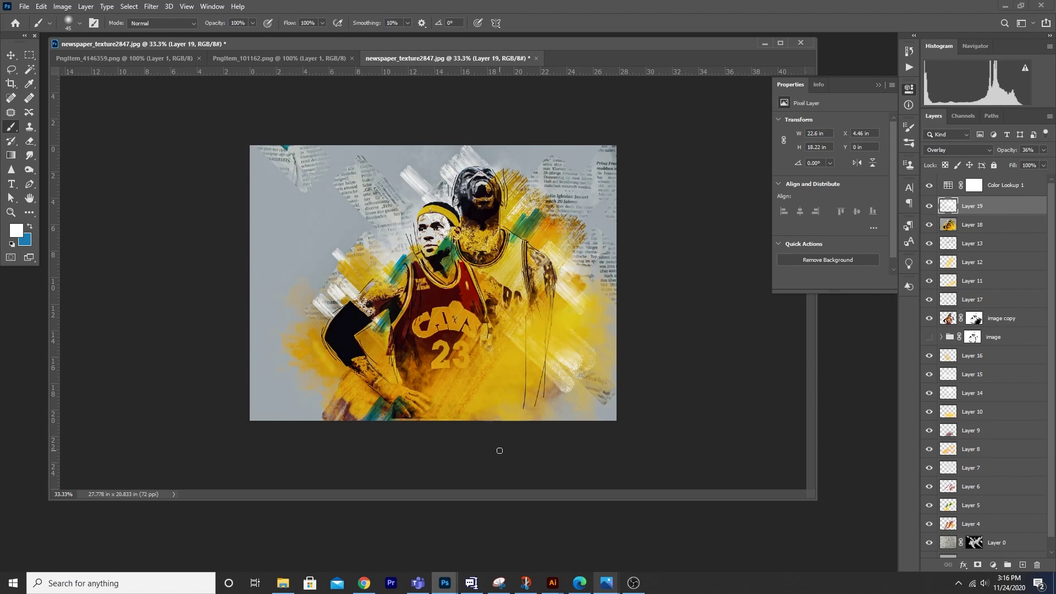
drag(584, 277, 575, 393)
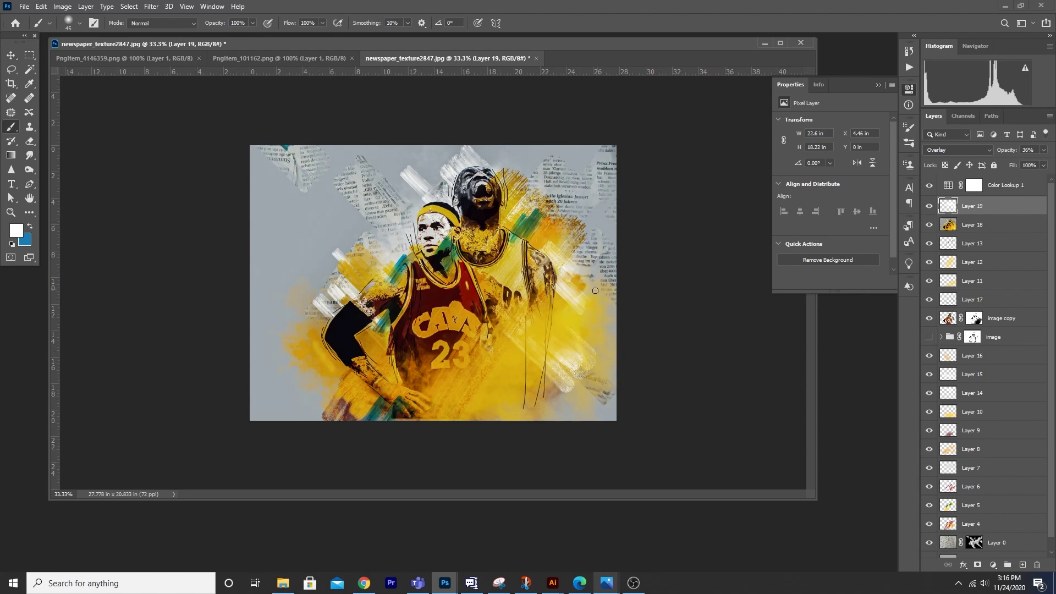